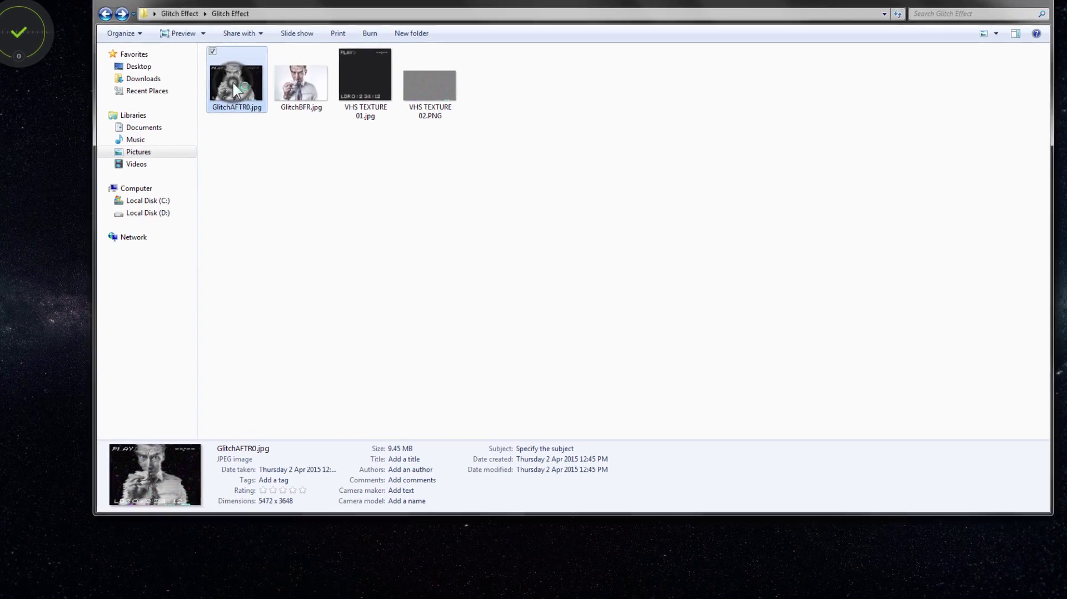
Step: View GlitchAFTR0.jpg and compare it with GlitchBFR.jpg in the image viewer, ending with the viewer closed and the folder minimized
double_click(232, 81)
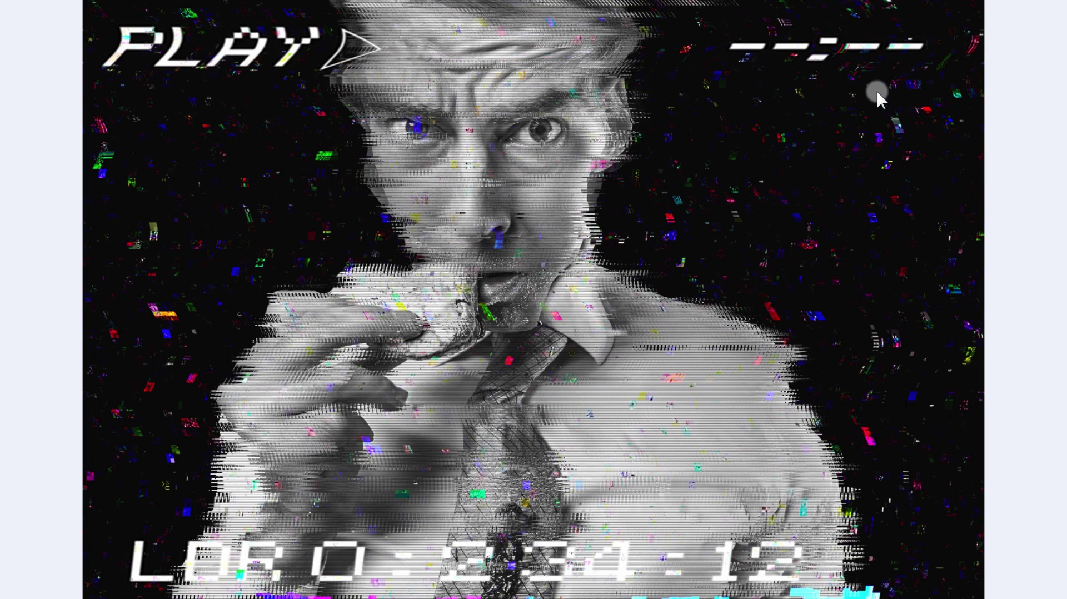
key(Right)
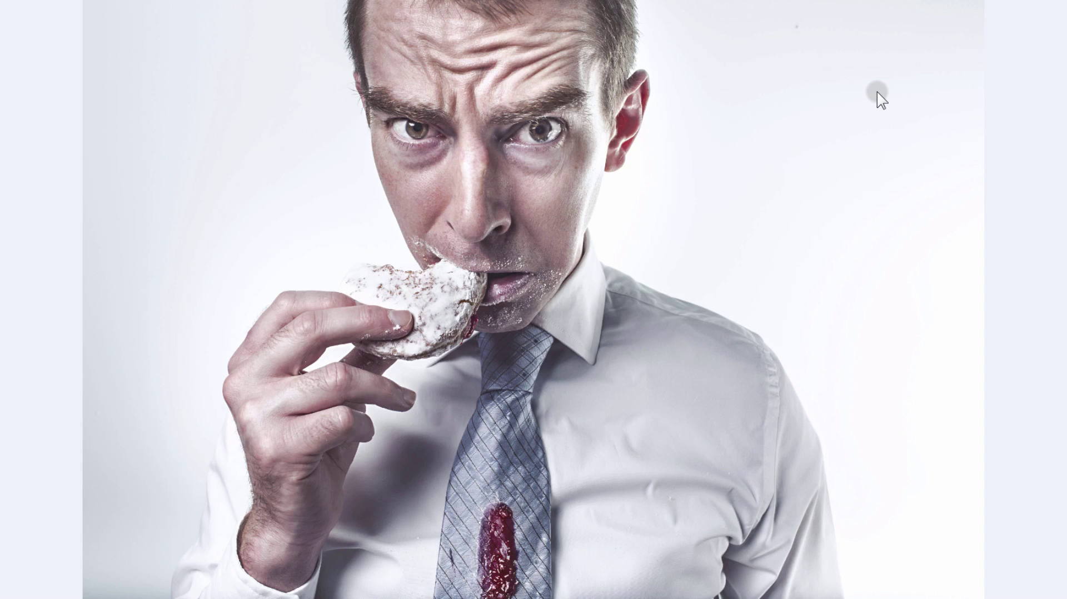
key(Left)
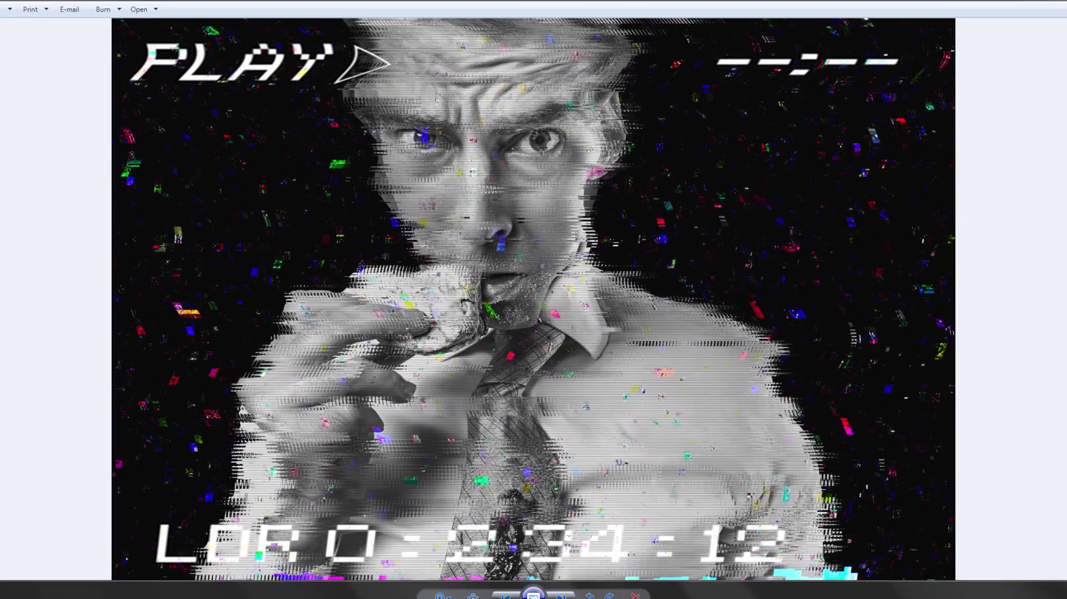
click(1046, 6)
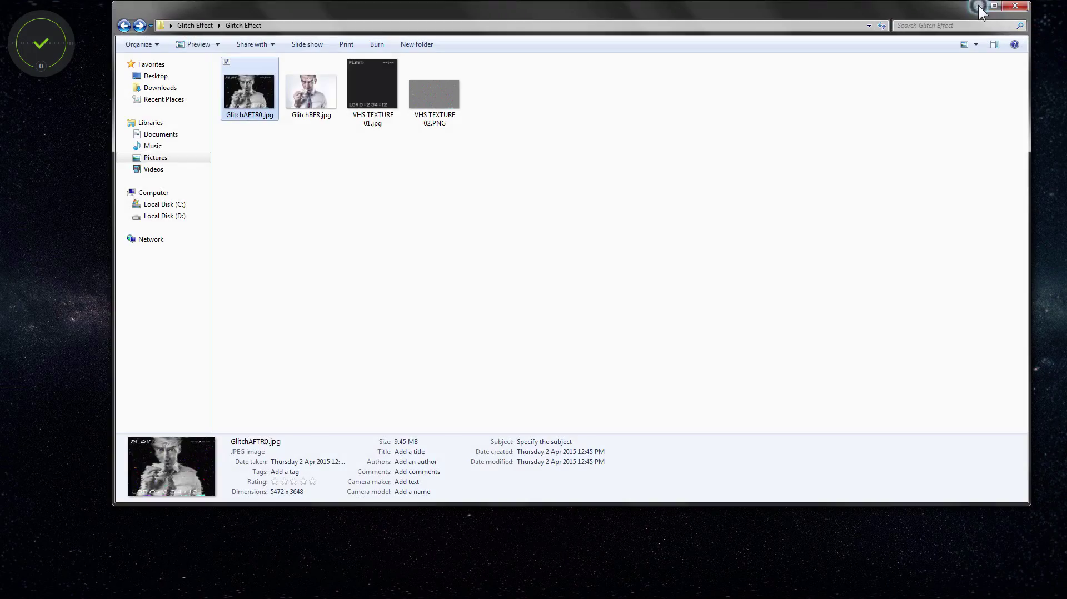
click(978, 7)
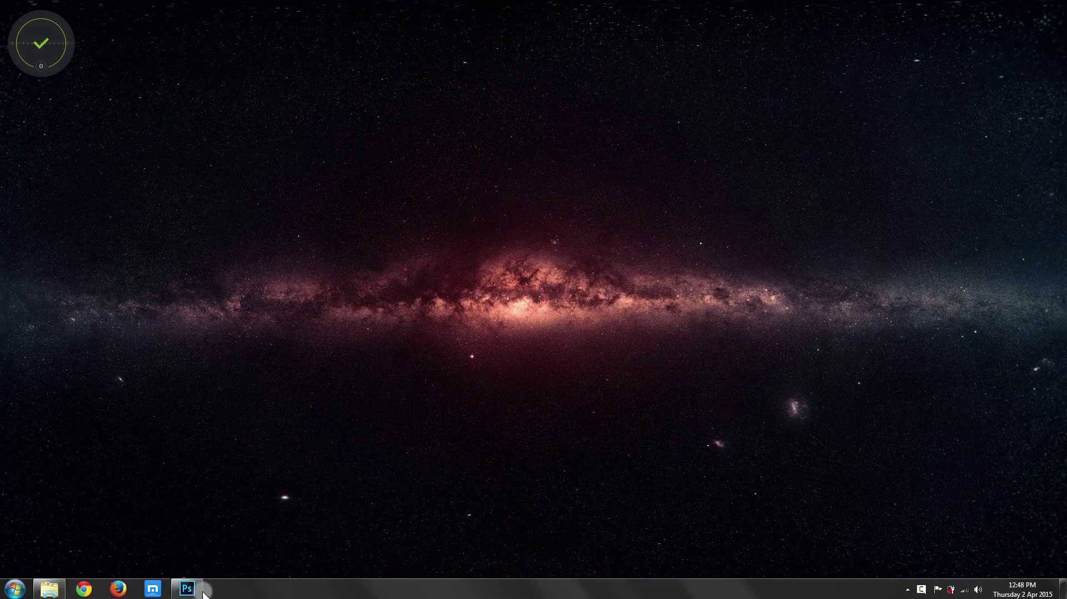
Step: Switch to Photoshop and save the layered glitch document in Photoshop format under the file name Glitch
click(189, 591)
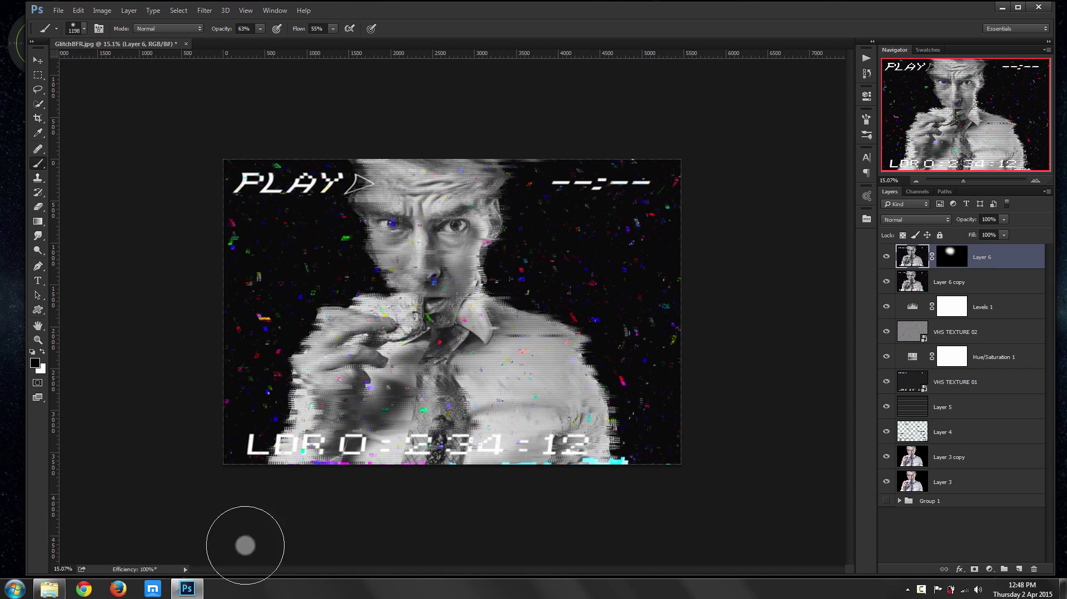
click(36, 61)
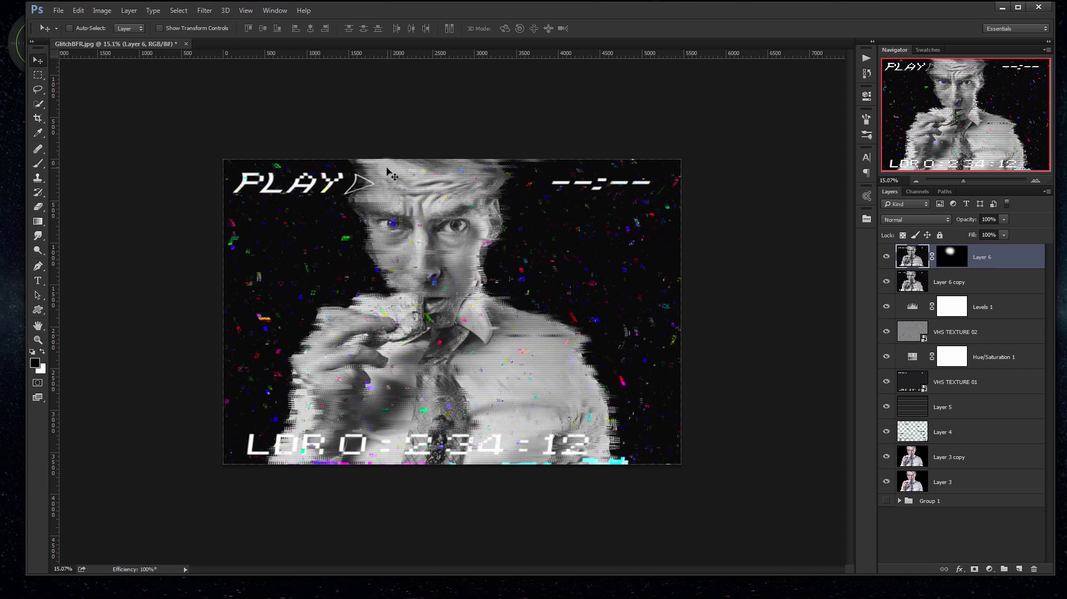
click(264, 111)
click(65, 9)
click(107, 124)
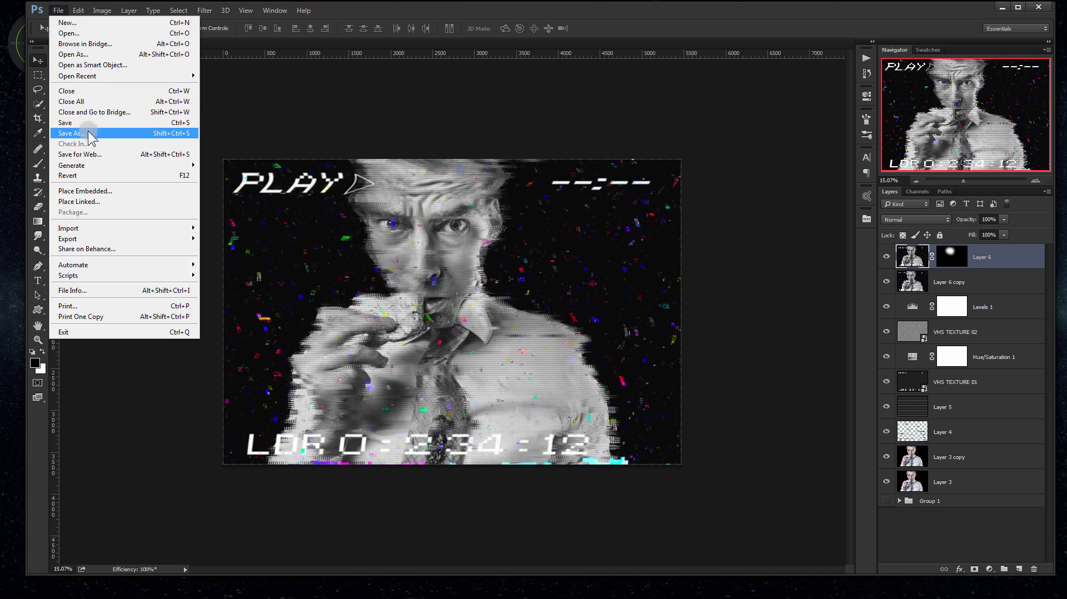
click(88, 131)
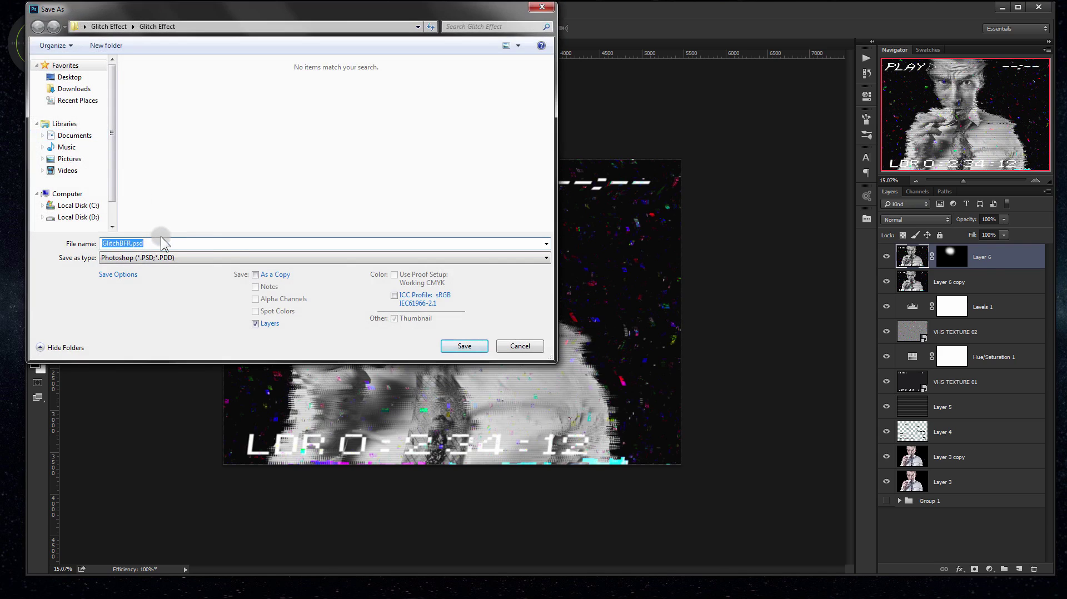
text(Glitch)
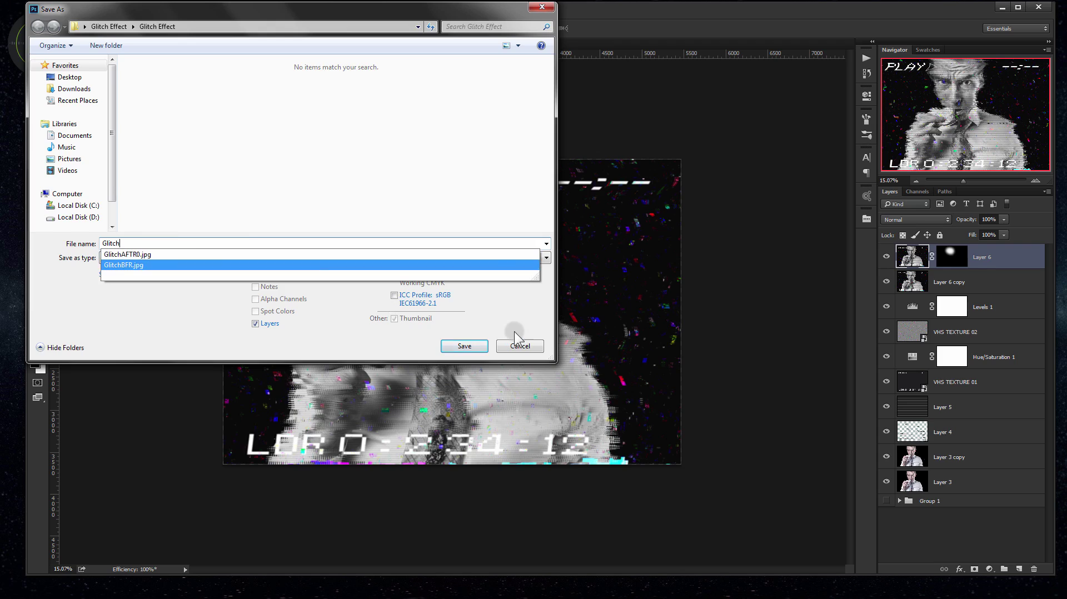
click(475, 347)
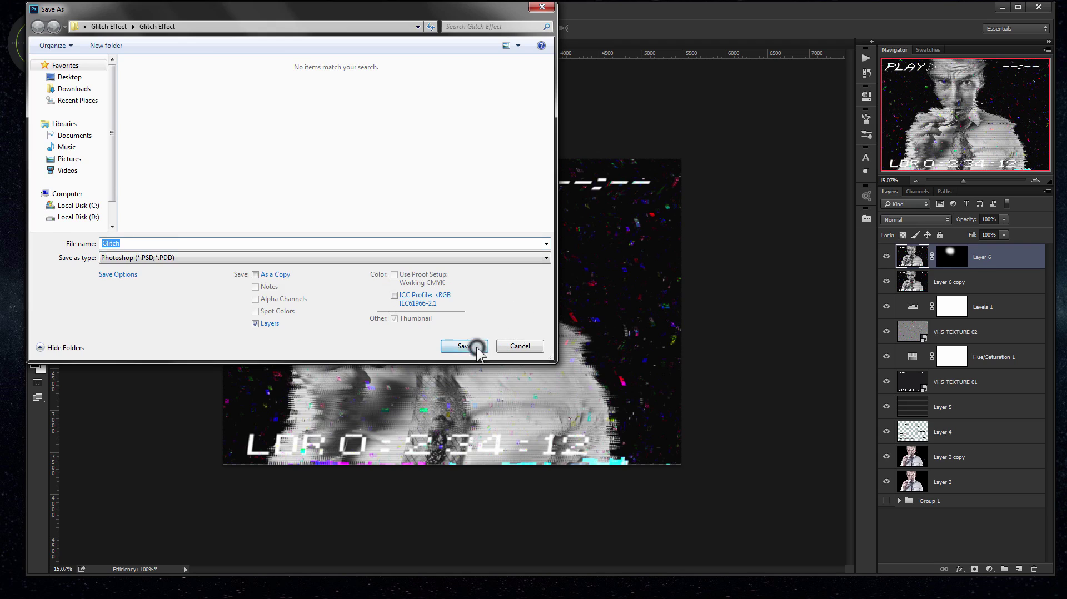
click(656, 184)
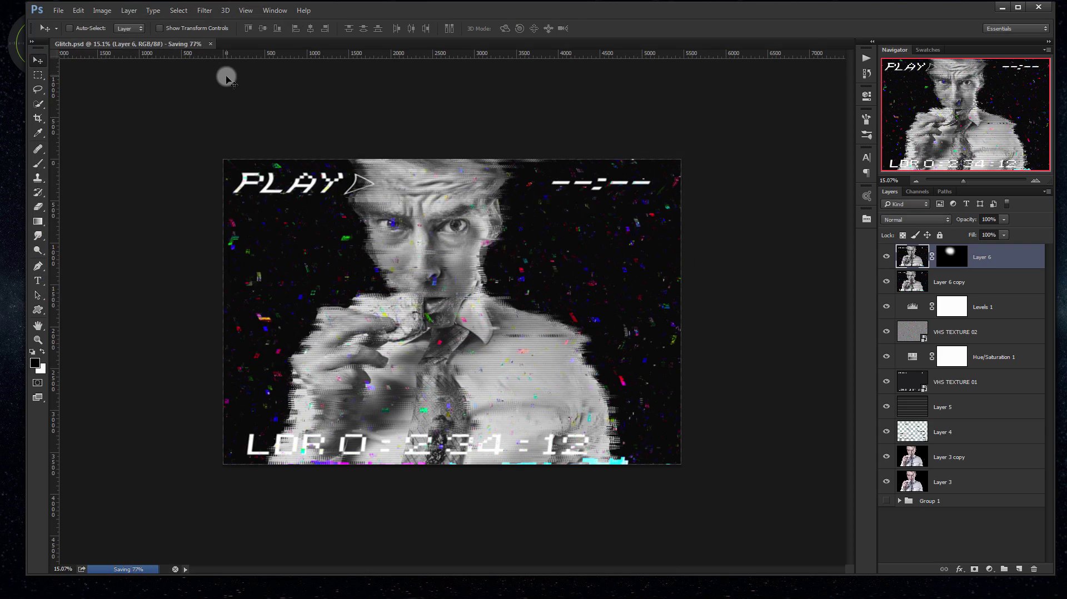
Step: Close the Glitch document and open GlitchBFR.jpg from the Glitch Effect folder in Photoshop
click(172, 44)
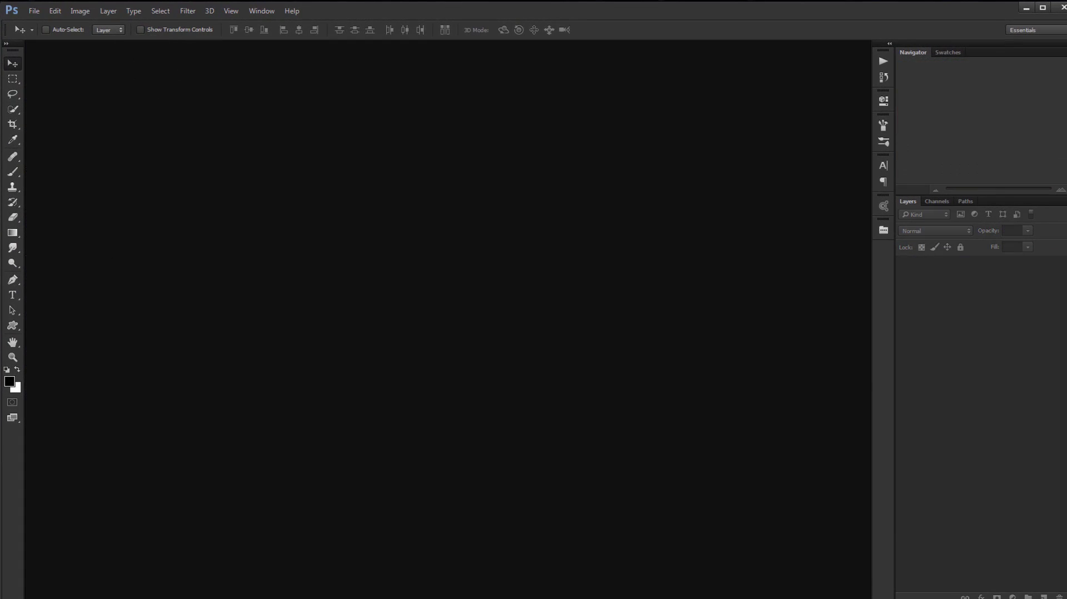
key(alt+Tab)
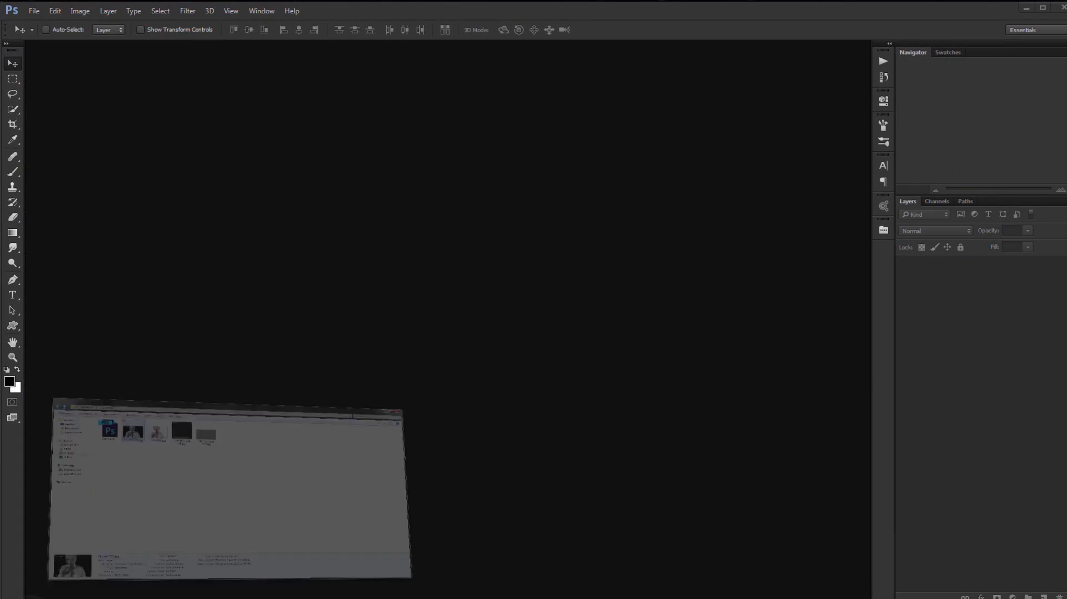
drag(367, 85, 75, 213)
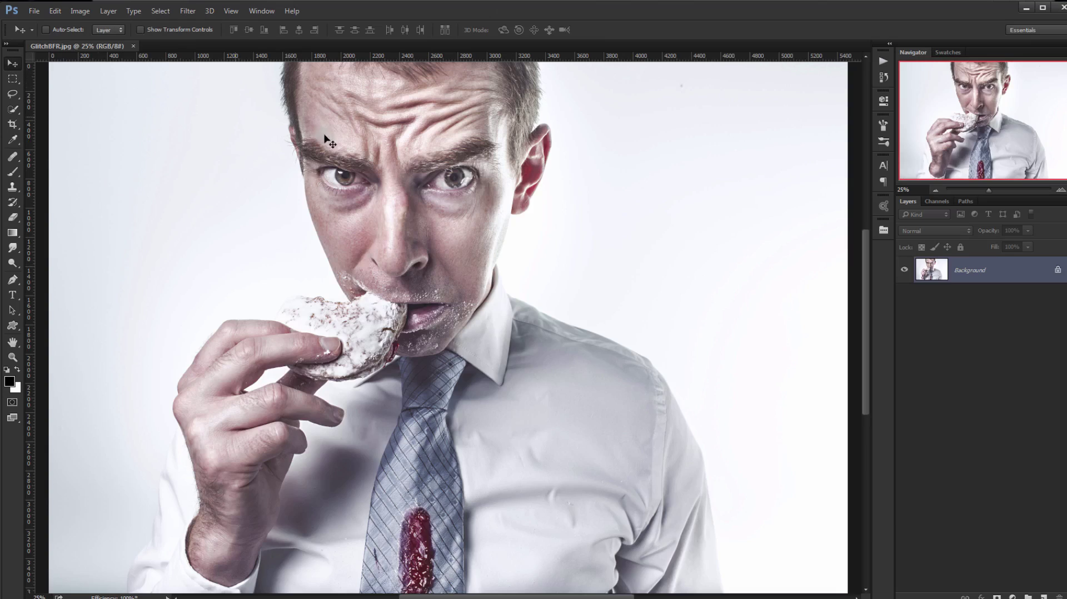
Step: Convert the locked Background into a regular layer and duplicate it
alt+double_click(939, 277)
scroll(451, 305, down, 2)
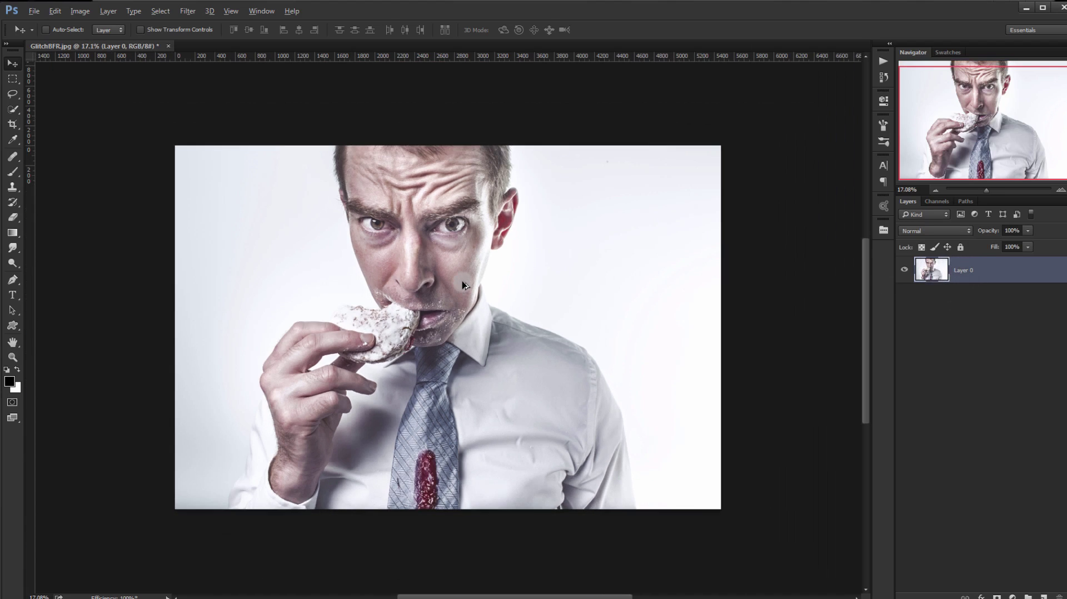
scroll(328, 274, up, 1)
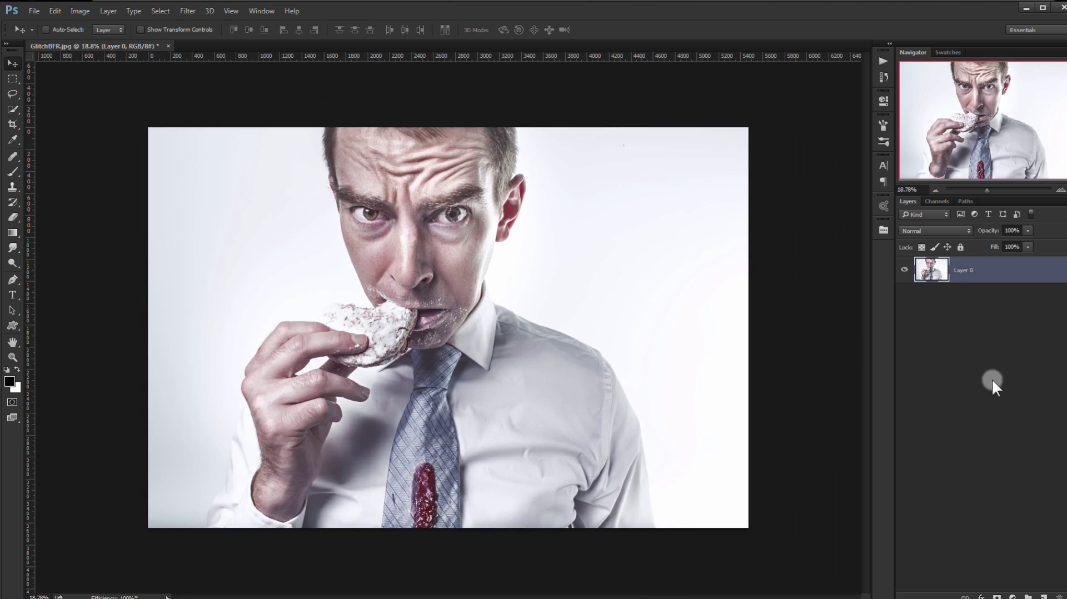
key(ctrl+j)
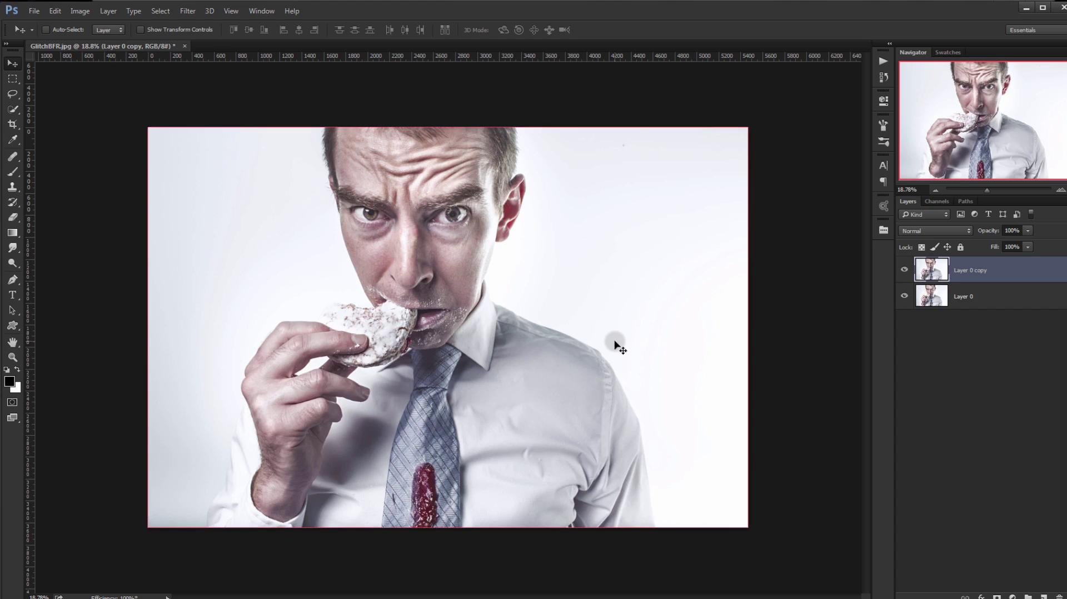
Step: Darken the duplicate layer with Levels, setting the input black point to 70 and the midtones to 0.62
key(ctrl+l)
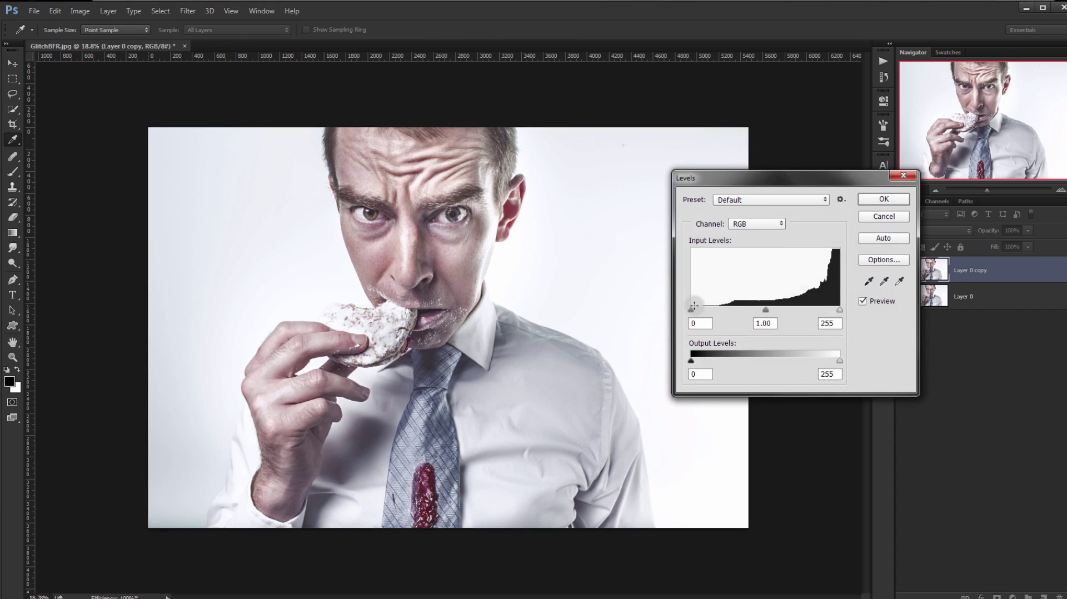
drag(695, 310, 799, 309)
mouse_move(726, 310)
mouse_down()
mouse_move(741, 308)
mouse_move(731, 309)
mouse_up()
drag(797, 309, 803, 309)
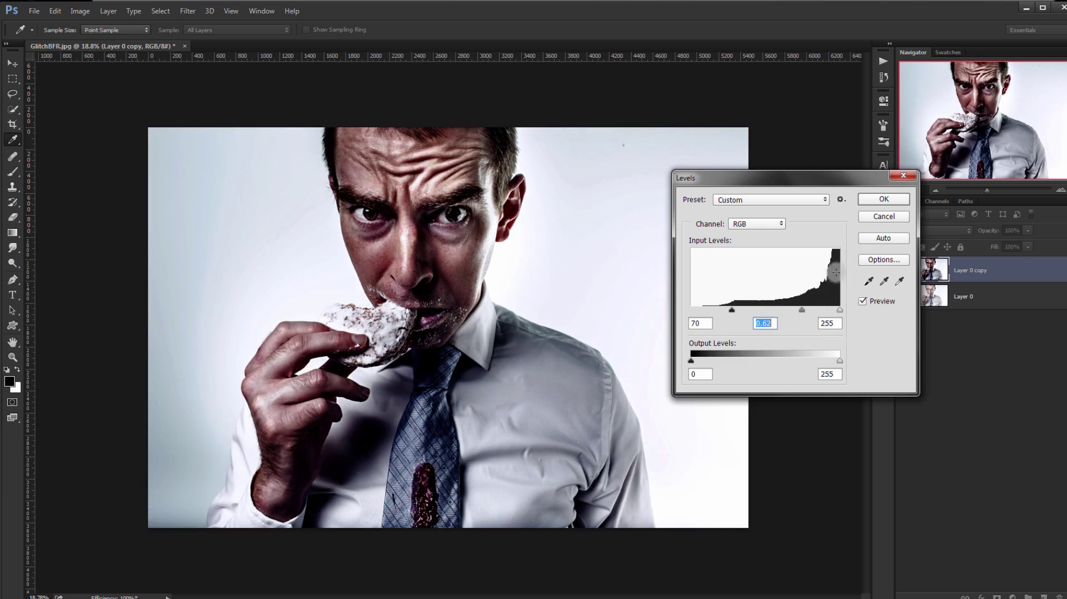
click(883, 199)
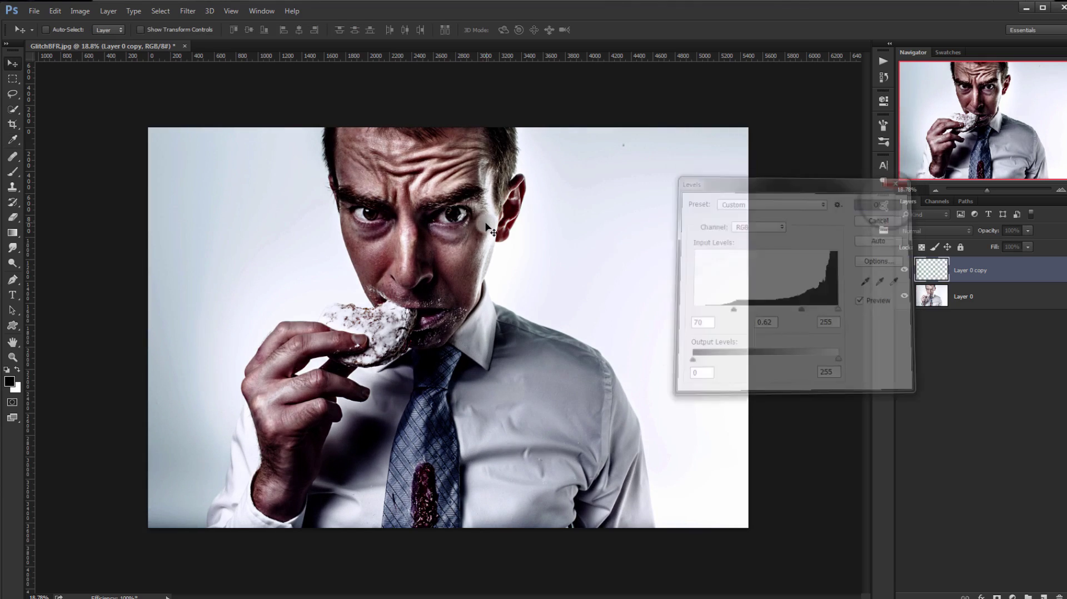
Step: Select the man's head, hand and shirt on the darkened copy with the Quick Selection tool
click(16, 112)
key(ctrl+plus)
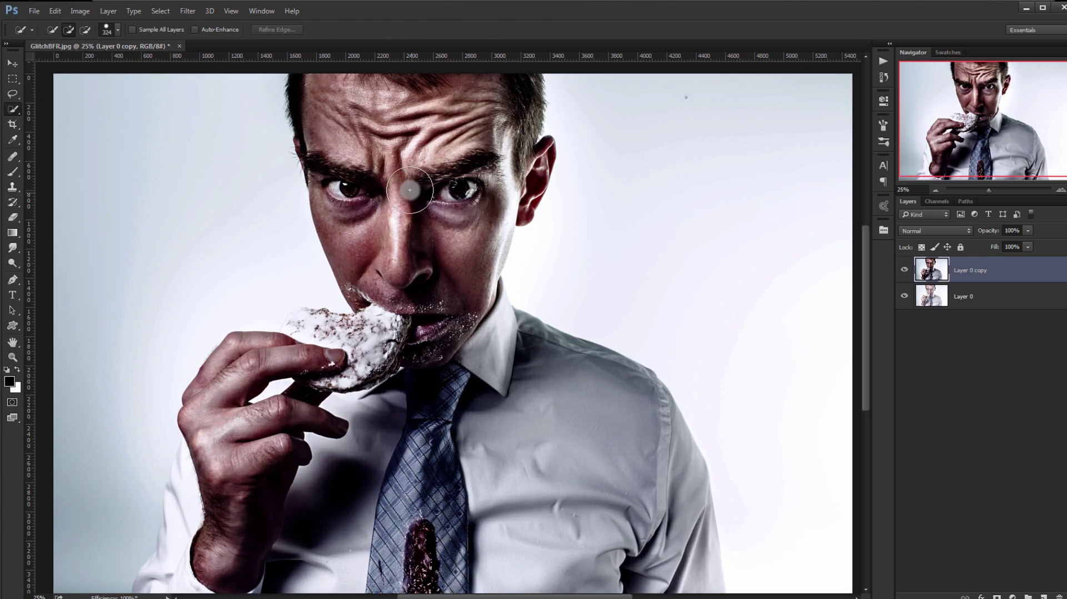
scroll(409, 188, down, 3)
mouse_move(418, 154)
mouse_down()
mouse_move(346, 126)
mouse_move(357, 179)
mouse_move(422, 311)
mouse_move(467, 166)
mouse_move(478, 164)
mouse_move(470, 201)
mouse_move(597, 437)
mouse_move(612, 427)
mouse_move(459, 414)
mouse_move(315, 421)
mouse_move(224, 538)
mouse_up()
scroll(209, 445, up, 1)
scroll(209, 445, up, 1)
mouse_move(269, 352)
mouse_down()
mouse_move(235, 472)
mouse_move(236, 440)
mouse_move(245, 480)
mouse_move(270, 388)
mouse_up()
Step: Refine the selection edge along the sleeve below the raised hand, subtracting stray background with a resized brush
scroll(225, 307, up, 2)
scroll(221, 427, up, 3)
key(bracketleft)
key(bracketleft)
key(bracketleft)
key(bracketleft)
key(bracketleft)
key(bracketleft)
key(bracketleft)
scroll(272, 388, down, 4)
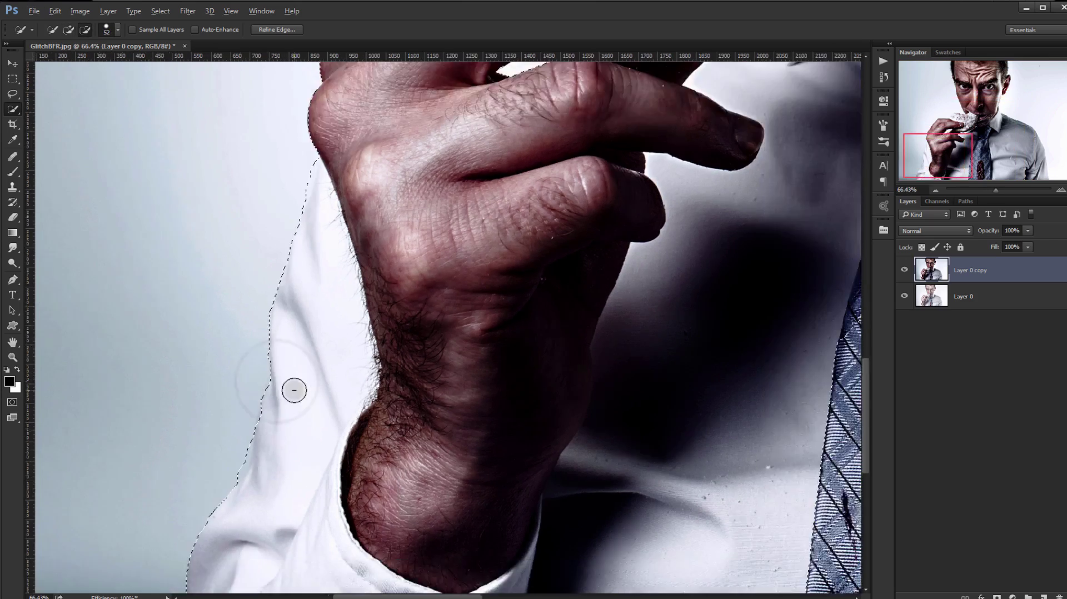
key(bracketright)
key(bracketright)
key(bracketright)
key(bracketright)
key(bracketright)
drag(573, 442, 574, 480)
drag(671, 428, 399, 399)
Step: Subtract the background spill along the lower edge of the opposite sleeve with a smaller selection brush
scroll(679, 460, up, 3)
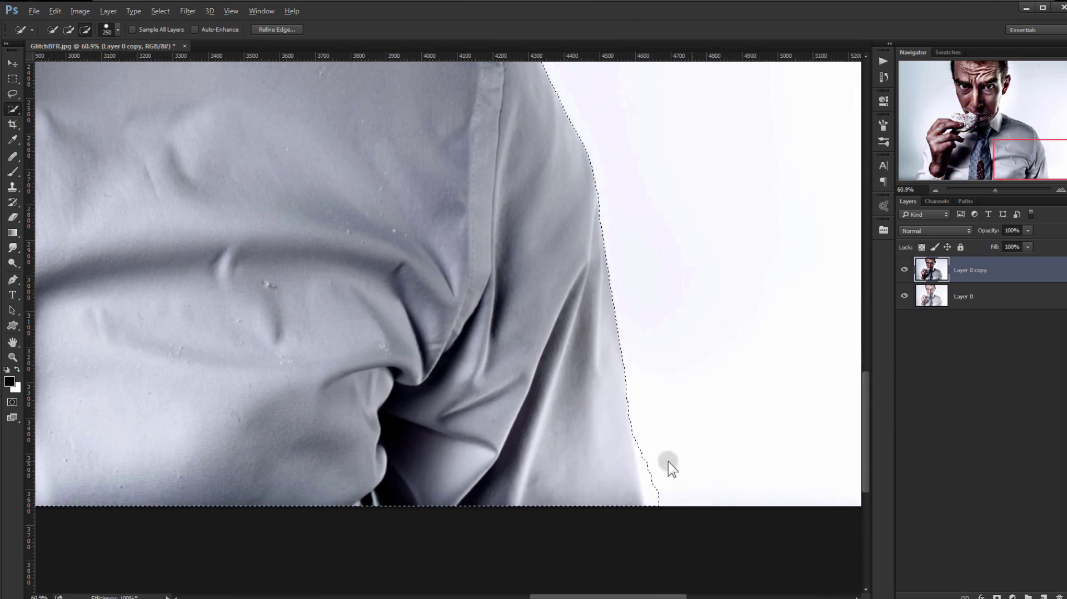
key(bracketleft)
key(bracketleft)
key(bracketleft)
key(bracketleft)
key(bracketleft)
key(bracketleft)
key(bracketleft)
drag(651, 452, 665, 506)
Step: Add the man's ear to the selection and trim the excess around it with a smaller brush
scroll(389, 336, down, 3)
drag(345, 238, 519, 473)
scroll(375, 157, up, 3)
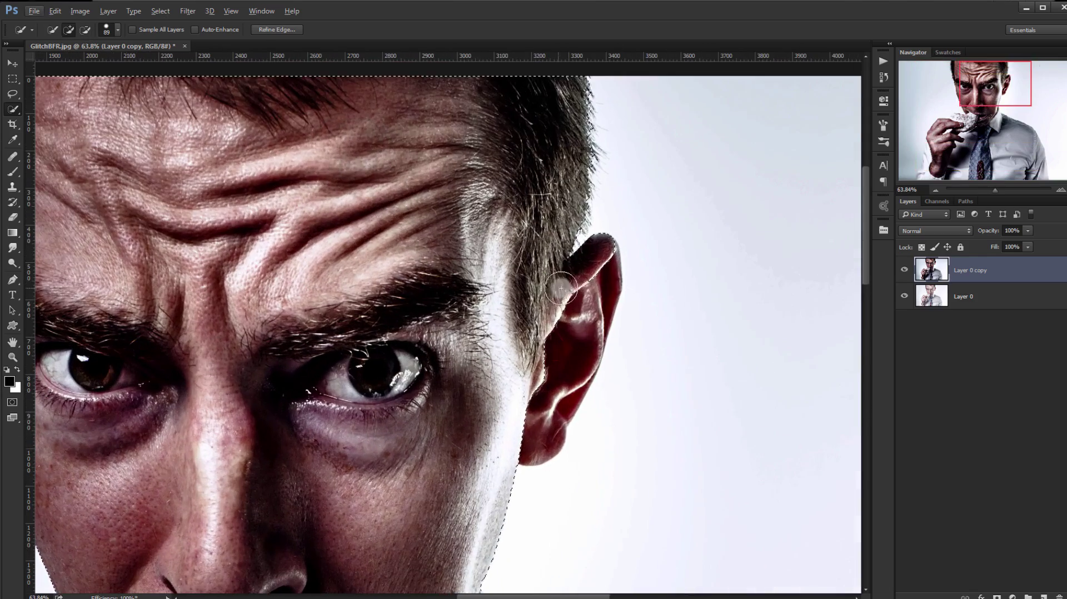
drag(588, 271, 584, 421)
scroll(579, 421, up, 2)
key(bracketleft)
key(bracketleft)
key(bracketleft)
key(bracketleft)
key(bracketleft)
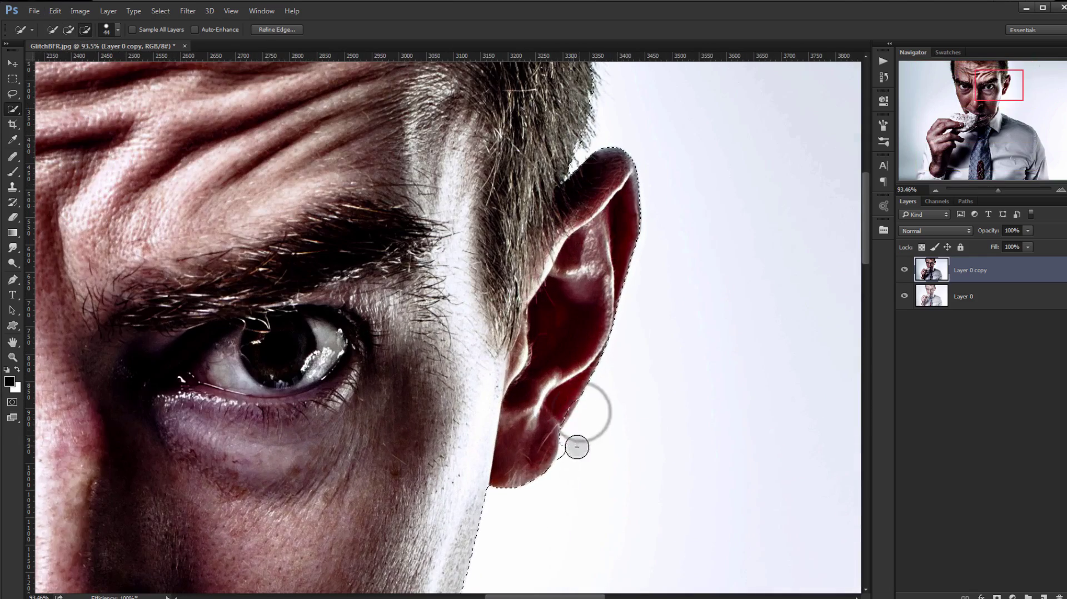
Step: Add the powdered doughnut to the selection of the man
scroll(473, 345, down, 6)
scroll(273, 556, up, 4)
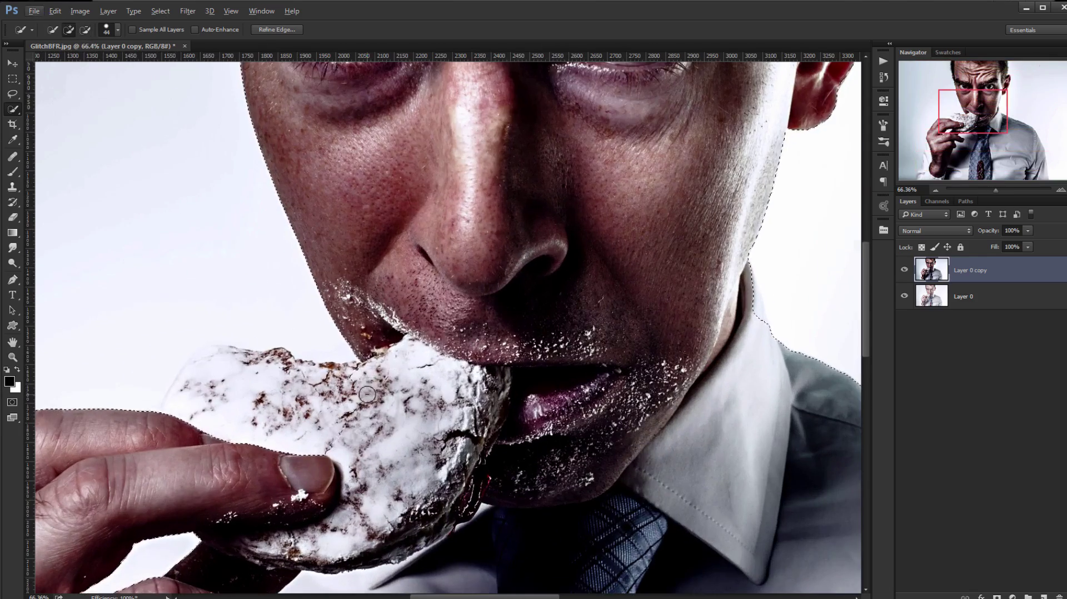
scroll(187, 388, down, 5)
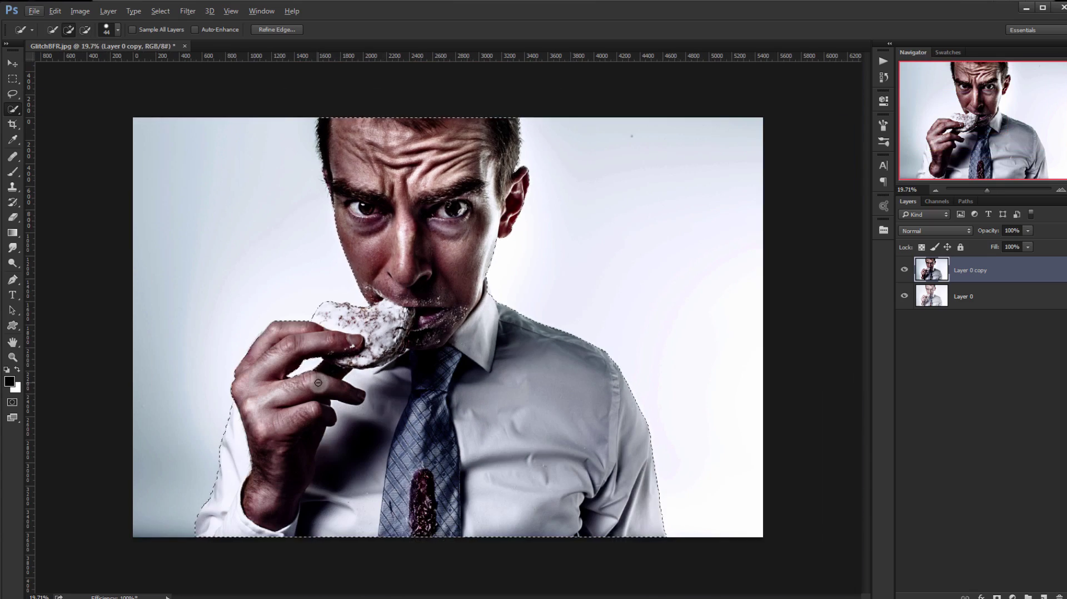
Step: Hide Layer 0 copy and add a layer mask to Layer 0 from the selection of the man
click(904, 270)
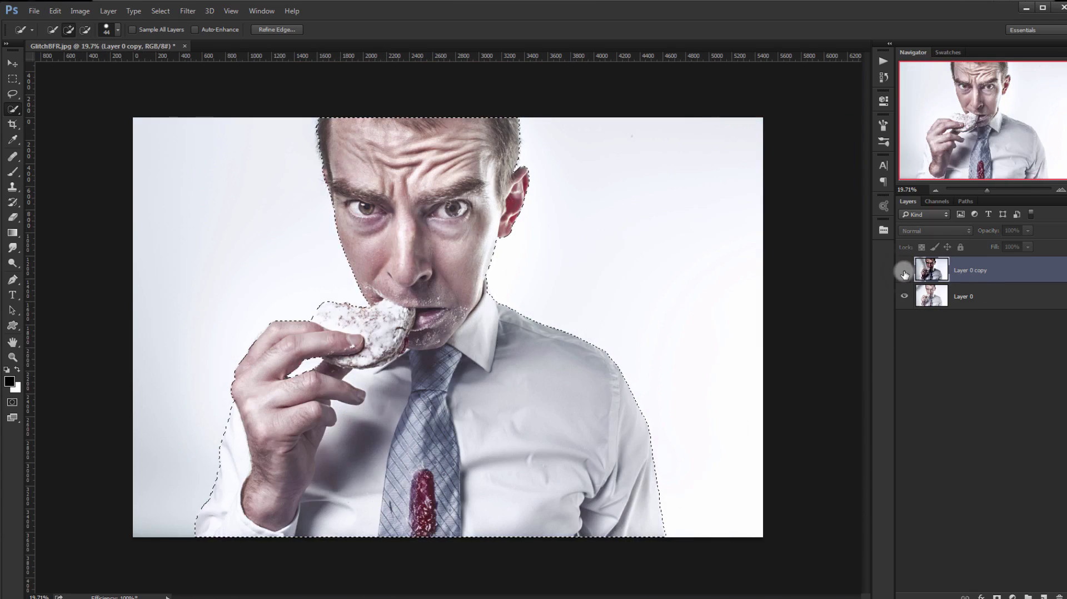
click(987, 295)
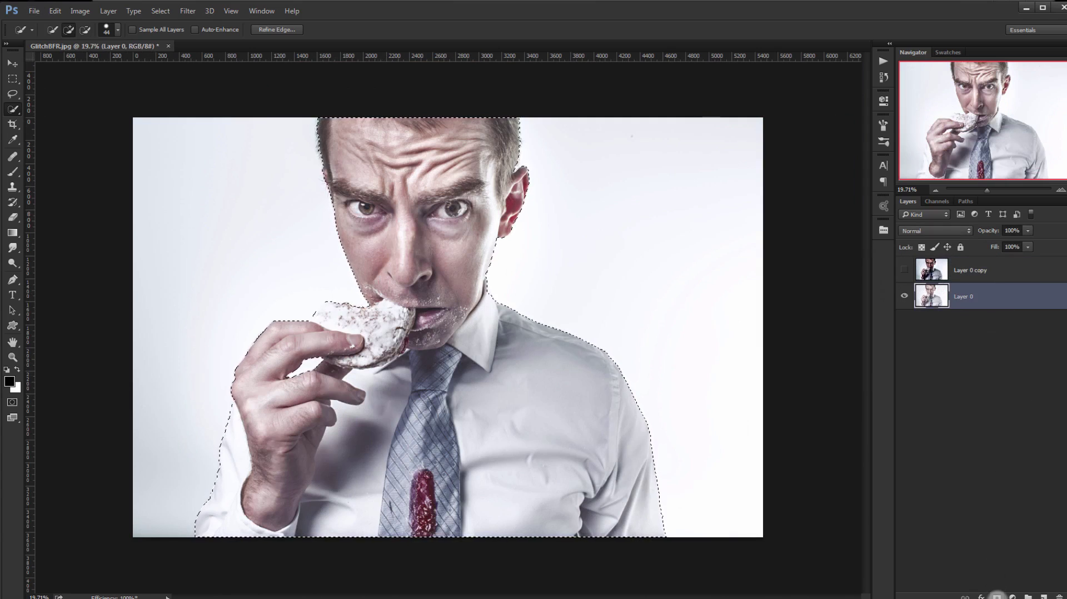
click(988, 592)
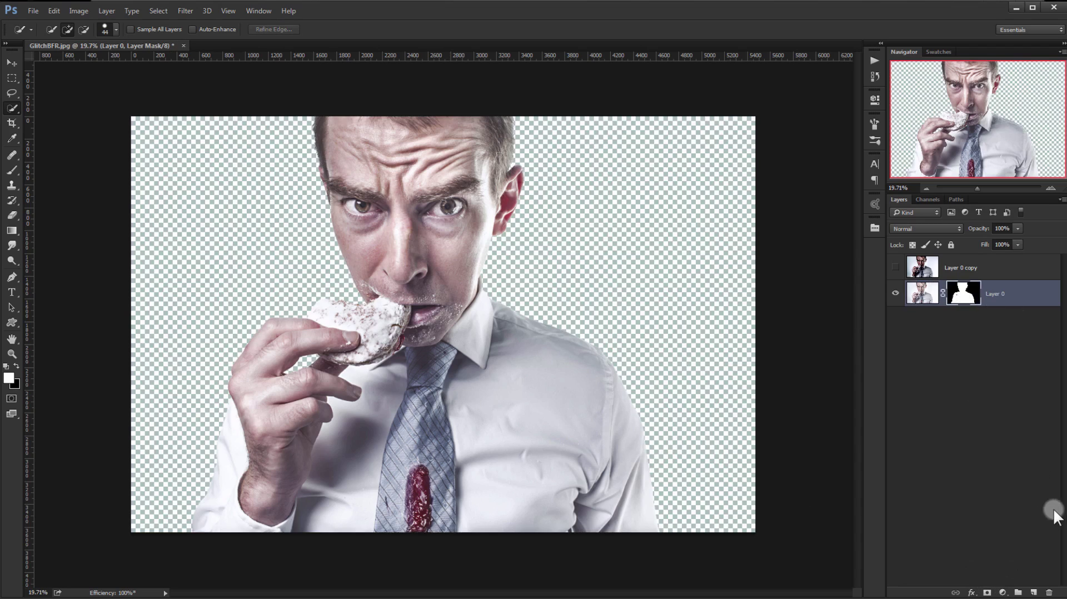
Step: Create a new layer beneath Layer 0 and fill it with the black foreground color
ctrl+click(1034, 593)
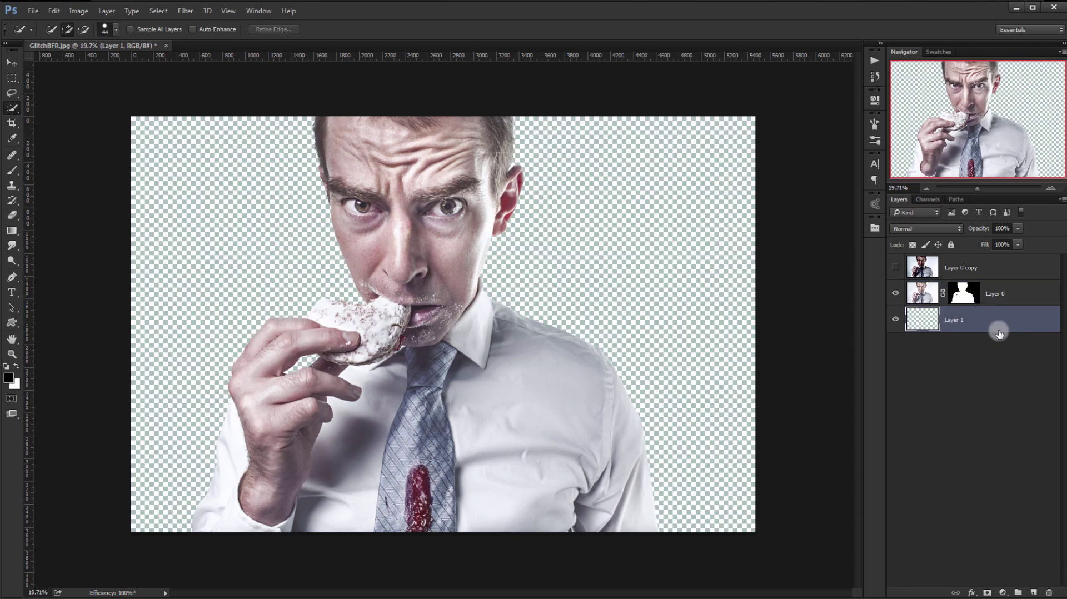
drag(948, 325, 928, 290)
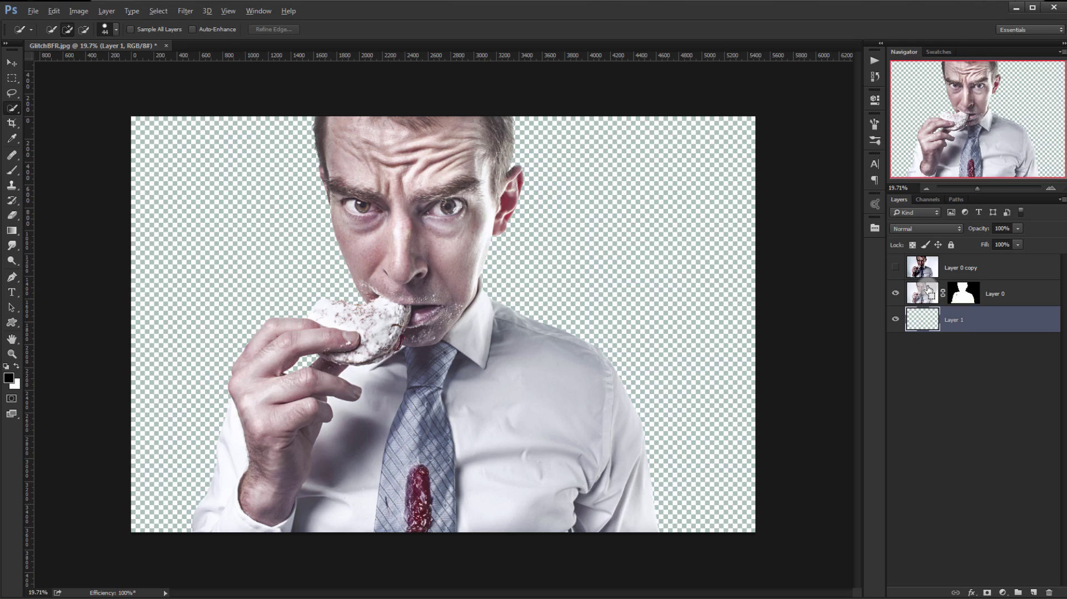
key(alt+BackSpace)
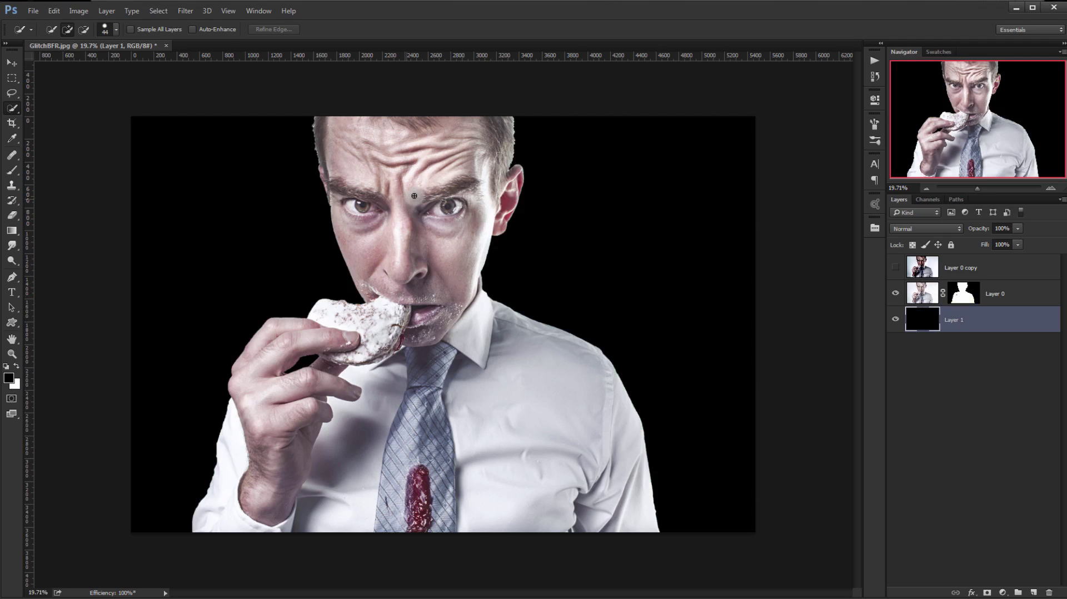
scroll(528, 297, up, 2)
scroll(528, 297, down, 3)
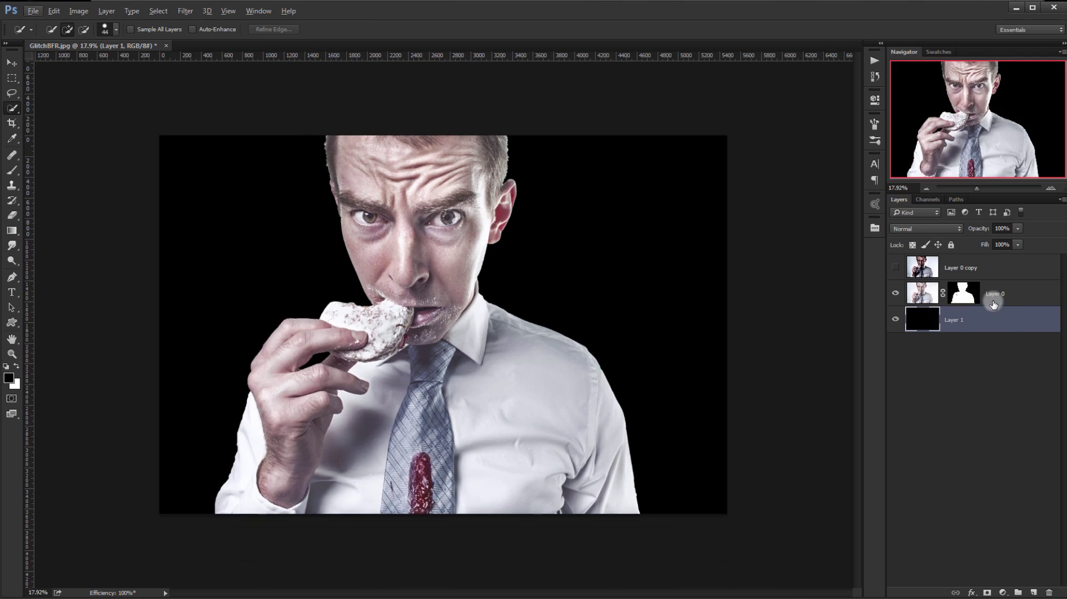
Step: Refine Layer 0's mask with Smart Radius enabled, brushing over the hair edges on both sides of the man's head
double_click(970, 295)
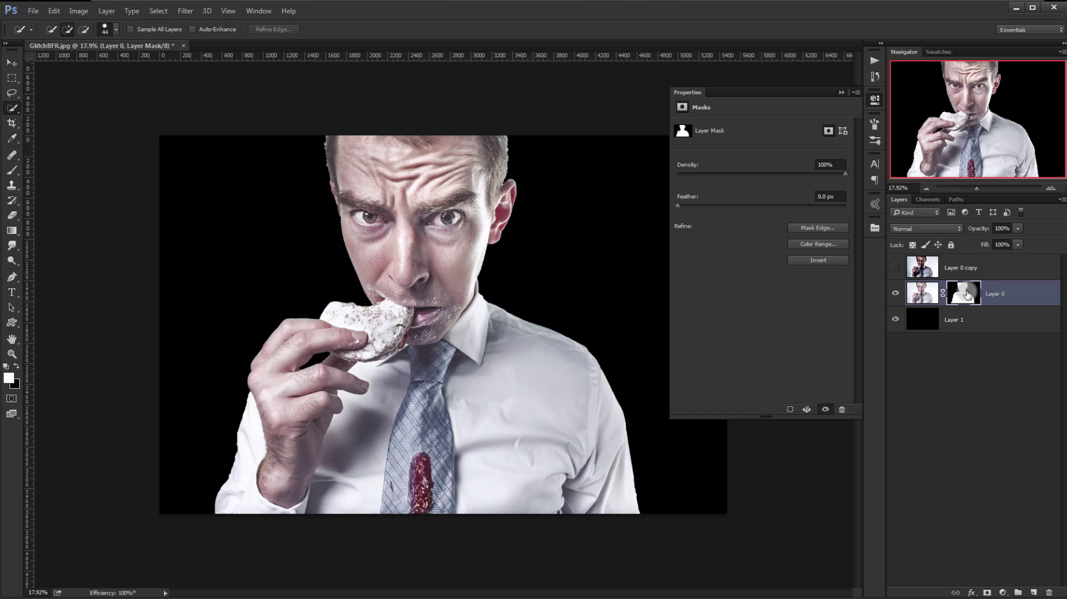
right_click(959, 295)
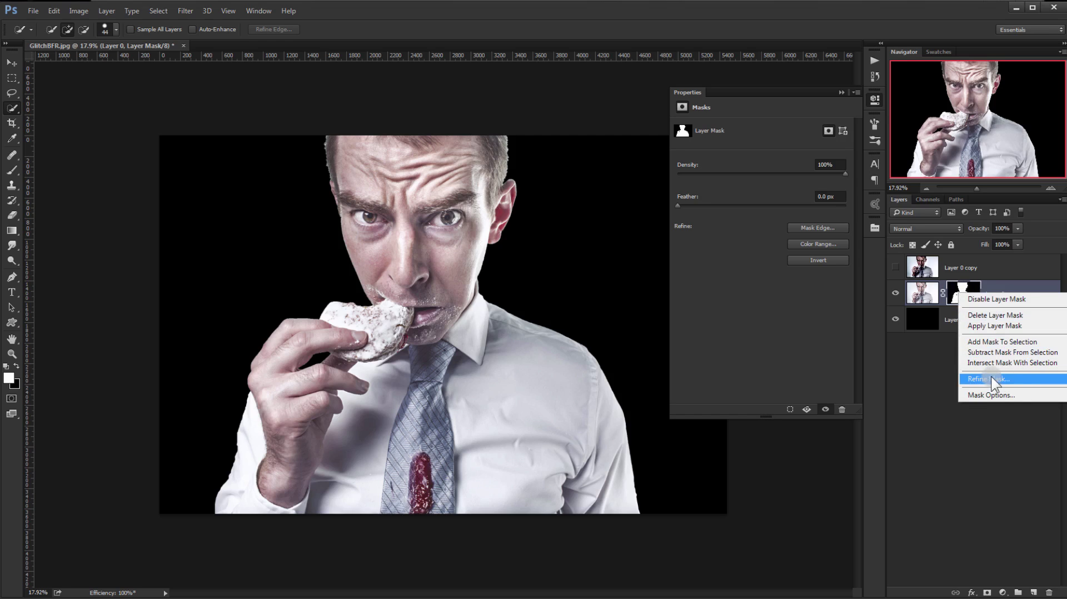
click(1006, 378)
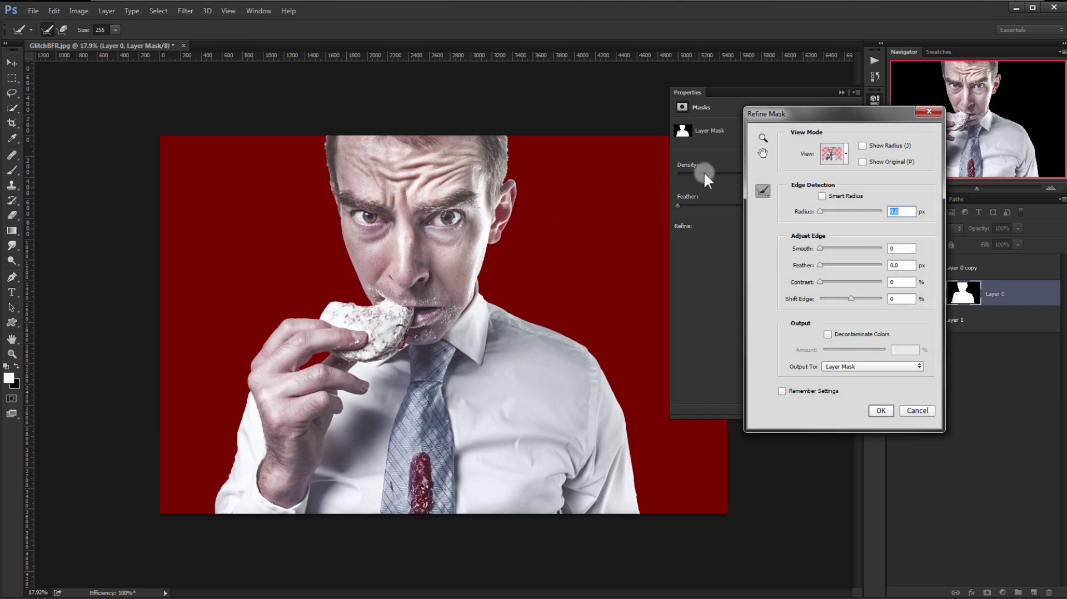
drag(497, 147, 506, 146)
click(823, 197)
alt+right_click(510, 155)
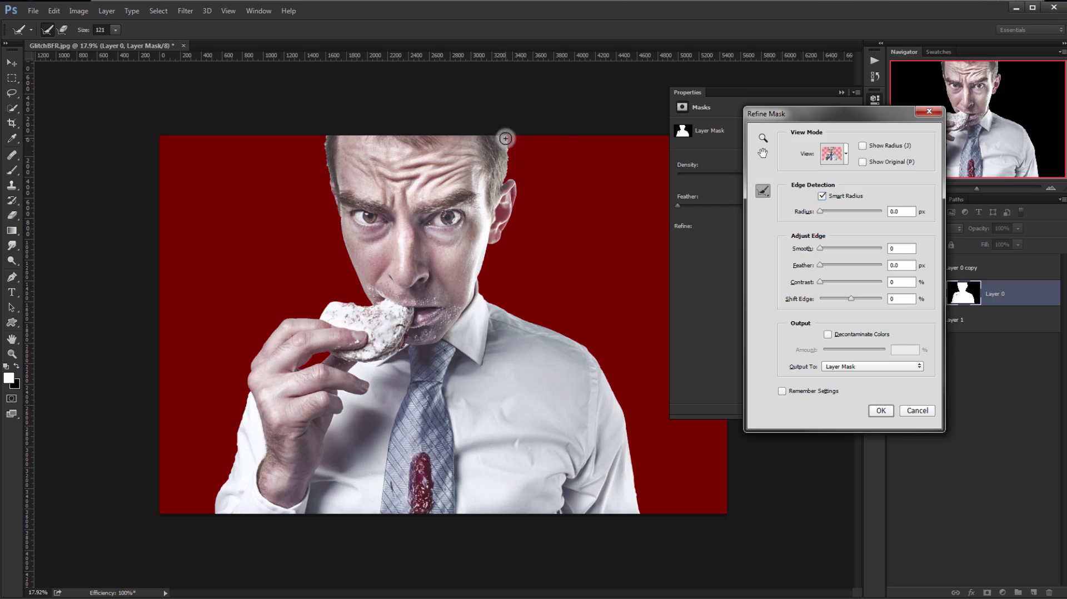
mouse_move(505, 138)
mouse_down()
mouse_move(503, 183)
mouse_move(502, 136)
mouse_up()
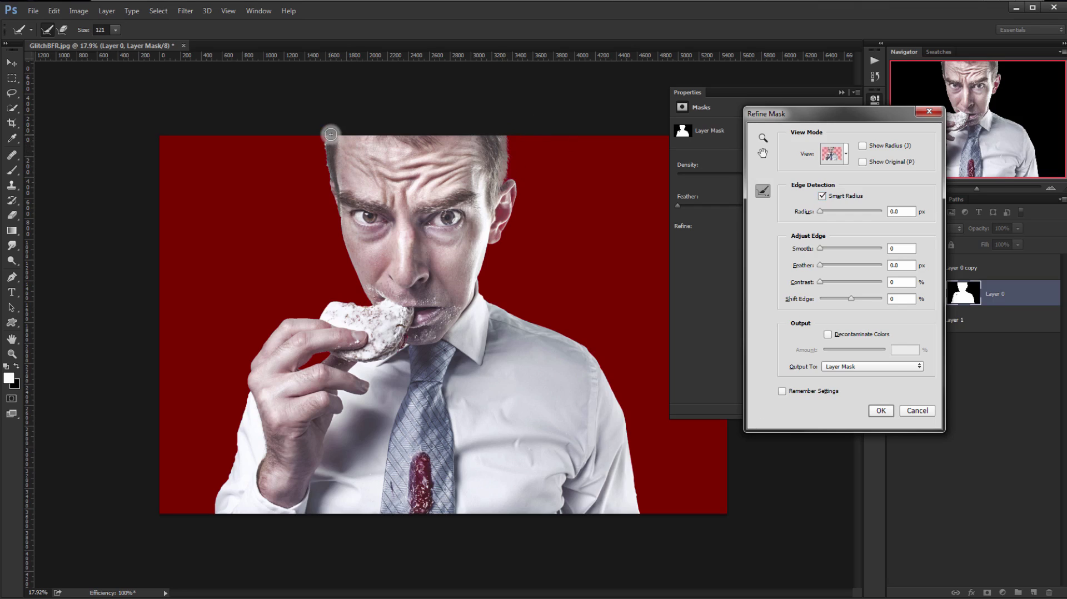
mouse_move(325, 134)
mouse_down()
mouse_move(330, 174)
mouse_move(336, 166)
mouse_up()
click(882, 410)
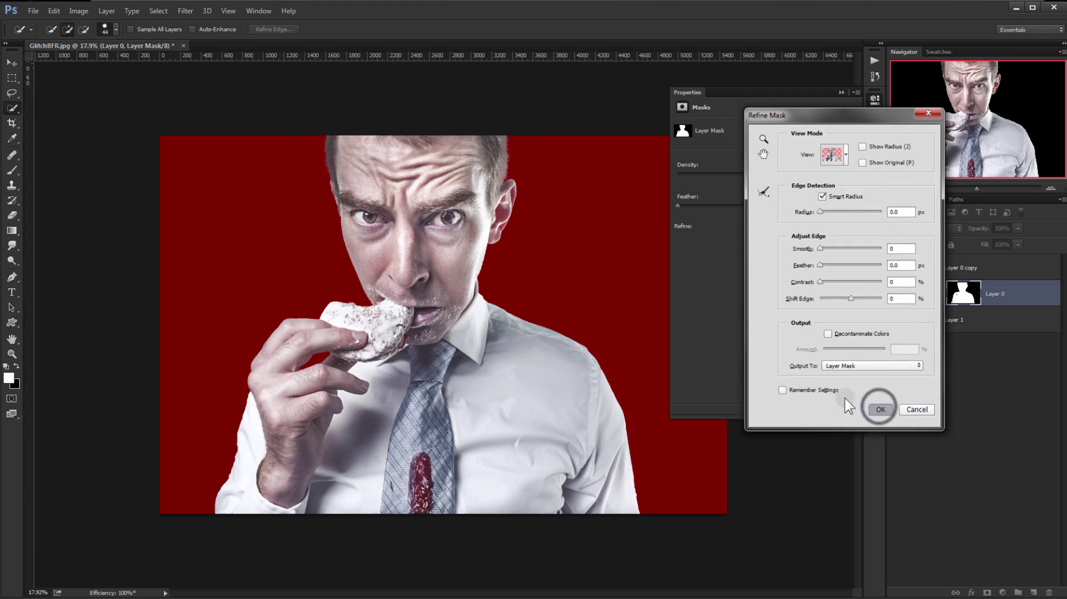
click(841, 94)
Step: Paint white on Layer 0's mask over the hair on both sides of the head with the Brush at 63% opacity and 55% flow
scroll(549, 153, up, 5)
drag(503, 157, 493, 253)
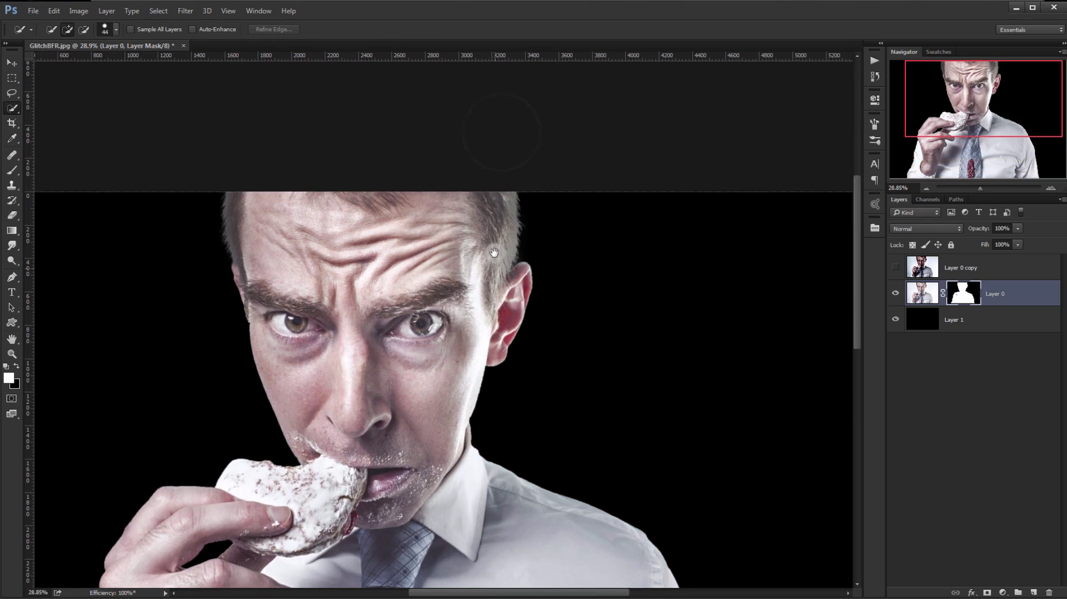
scroll(445, 191, up, 5)
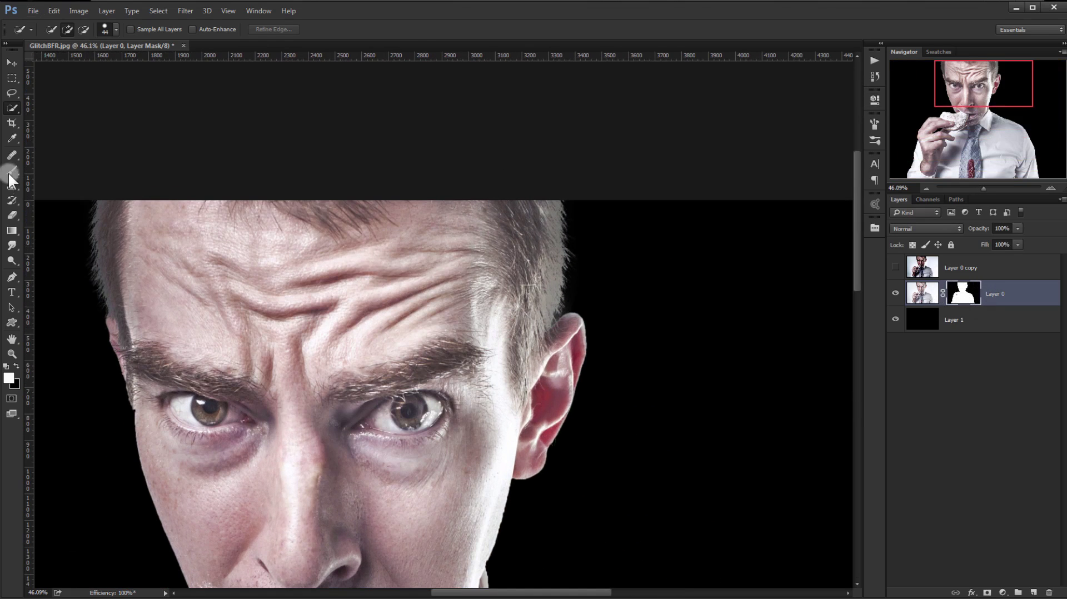
click(12, 171)
scroll(512, 200, up, 1)
mouse_move(568, 237)
mouse_down()
mouse_move(428, 258)
mouse_move(361, 254)
mouse_up()
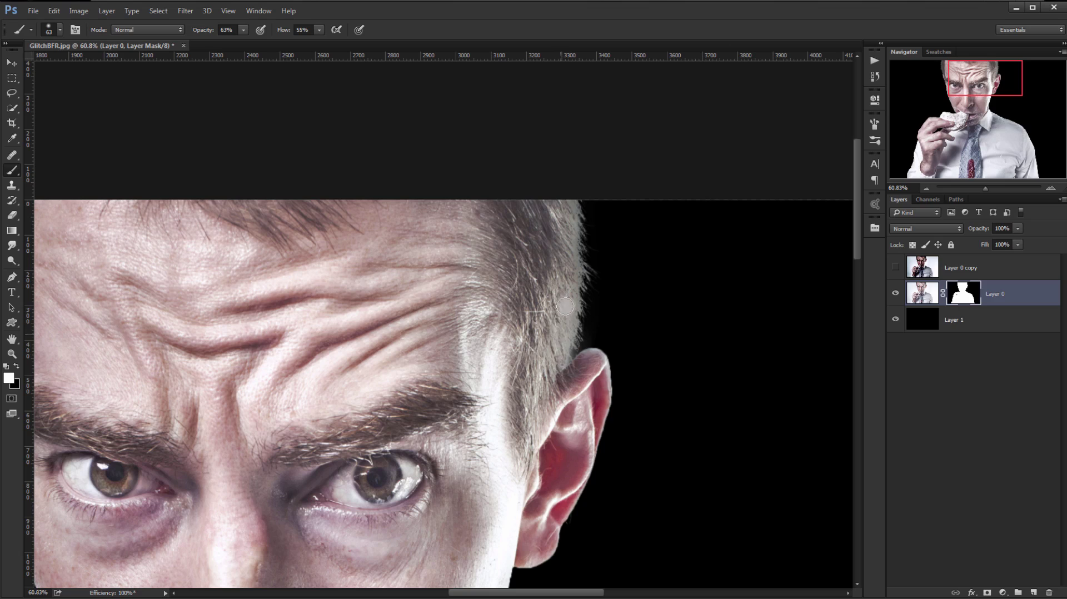
drag(399, 293, 783, 325)
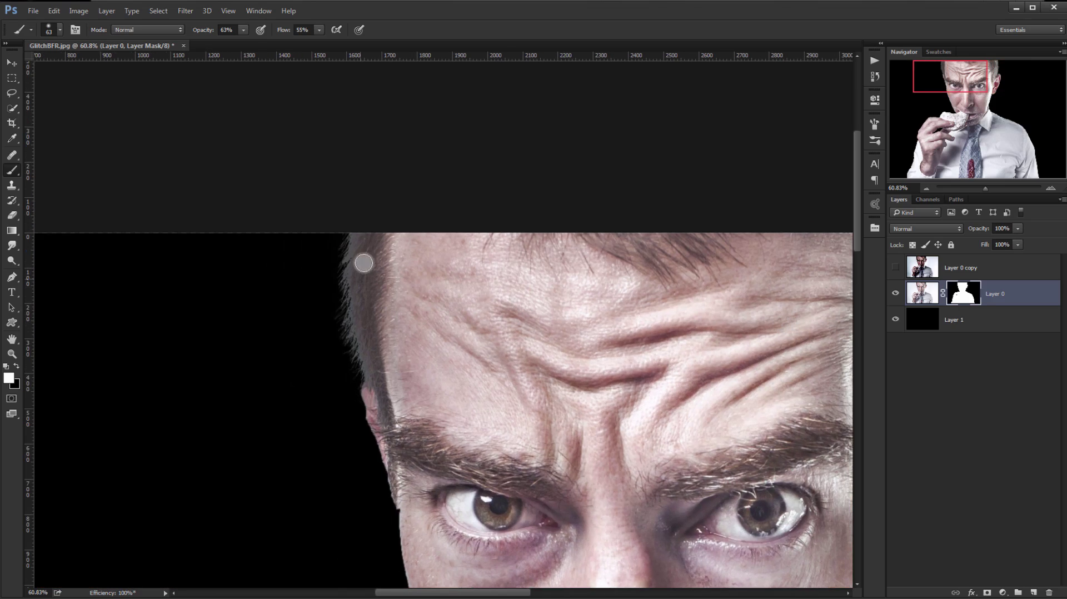
drag(365, 261, 362, 243)
scroll(444, 324, down, 5)
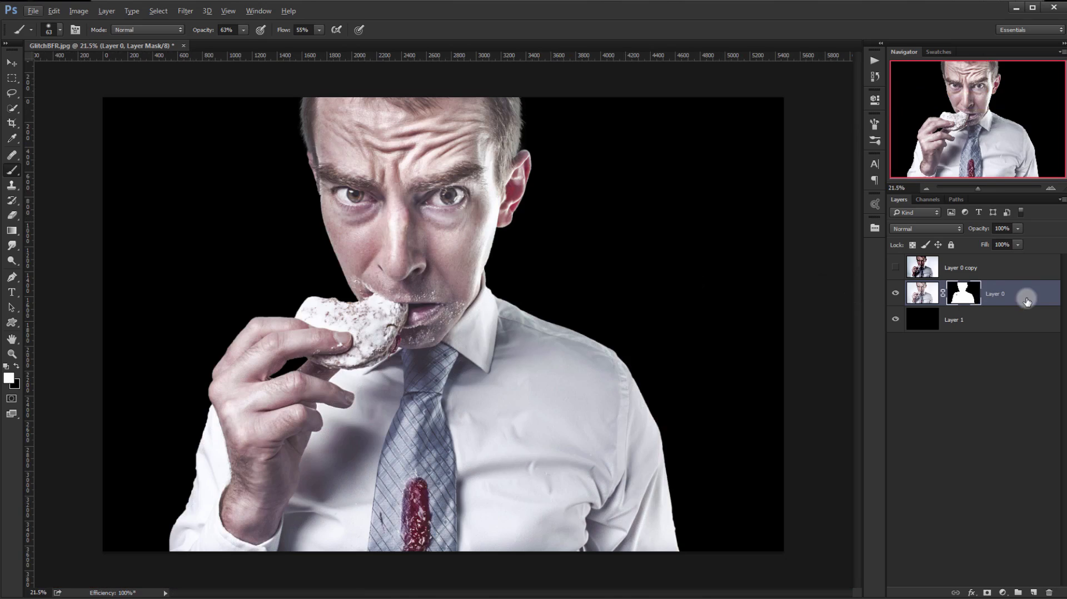
Step: Stamp the visible layers into a new merged layer, and group Layer 0 with Layer 1
key(ctrl+shift+alt+e)
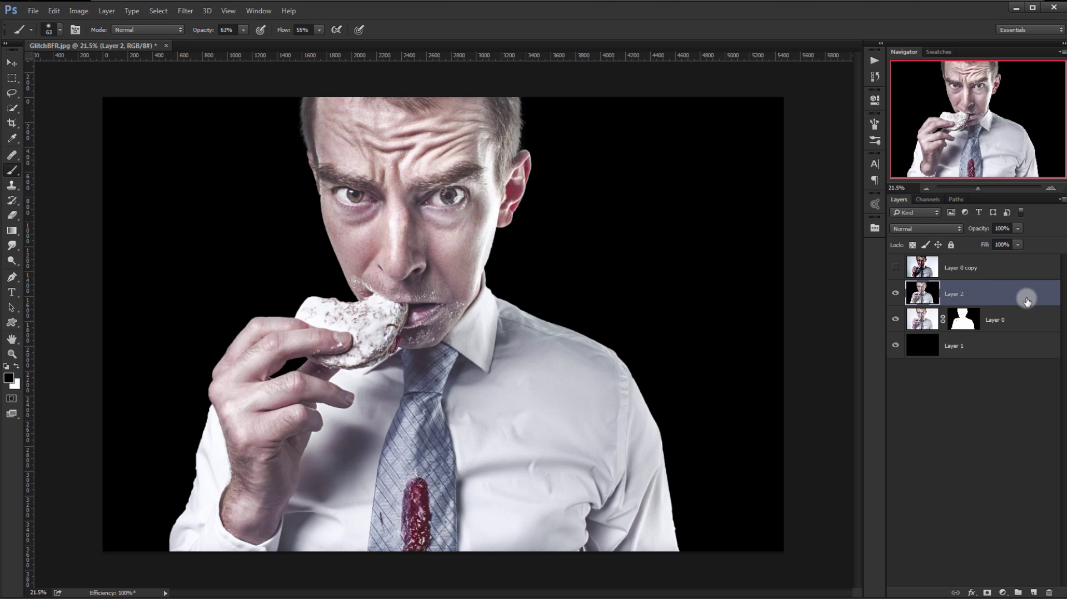
click(1037, 315)
shift+click(1031, 342)
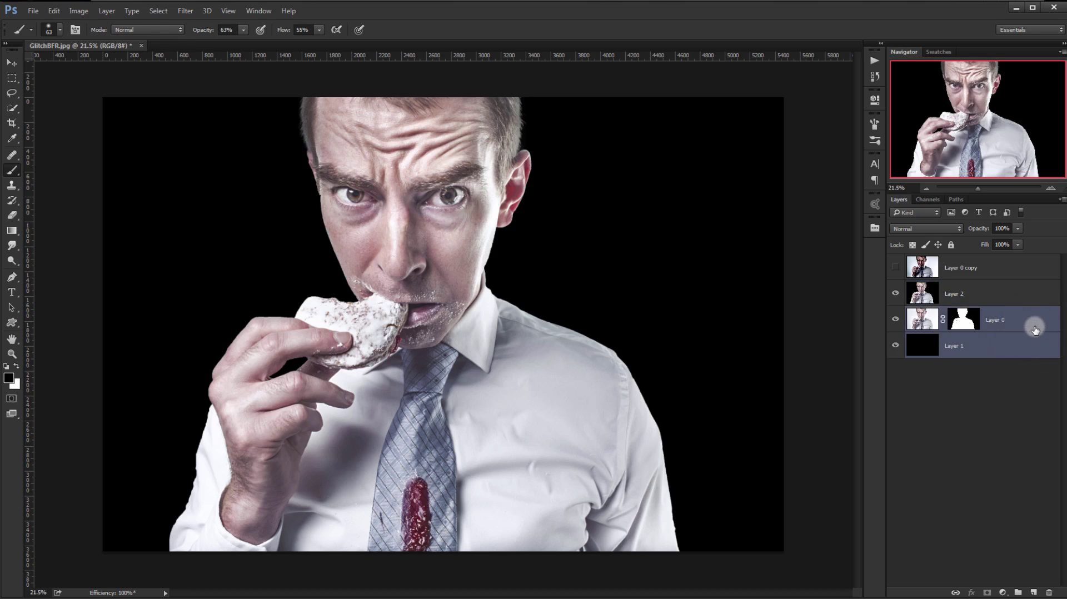
key(ctrl+g)
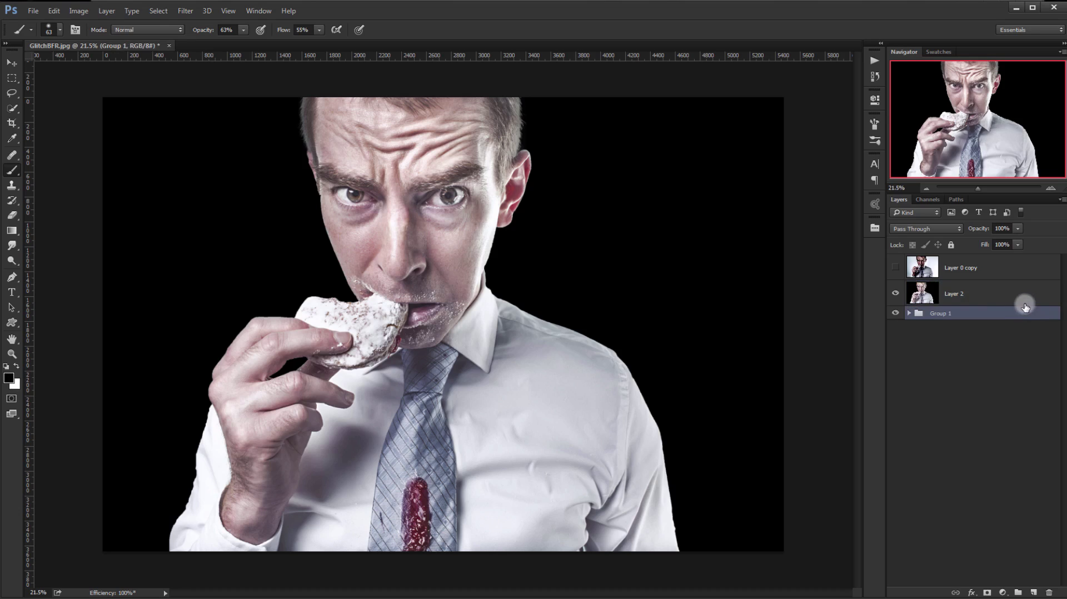
Step: Delete Layer 0 copy and duplicate Layer 2
click(983, 268)
key(Delete)
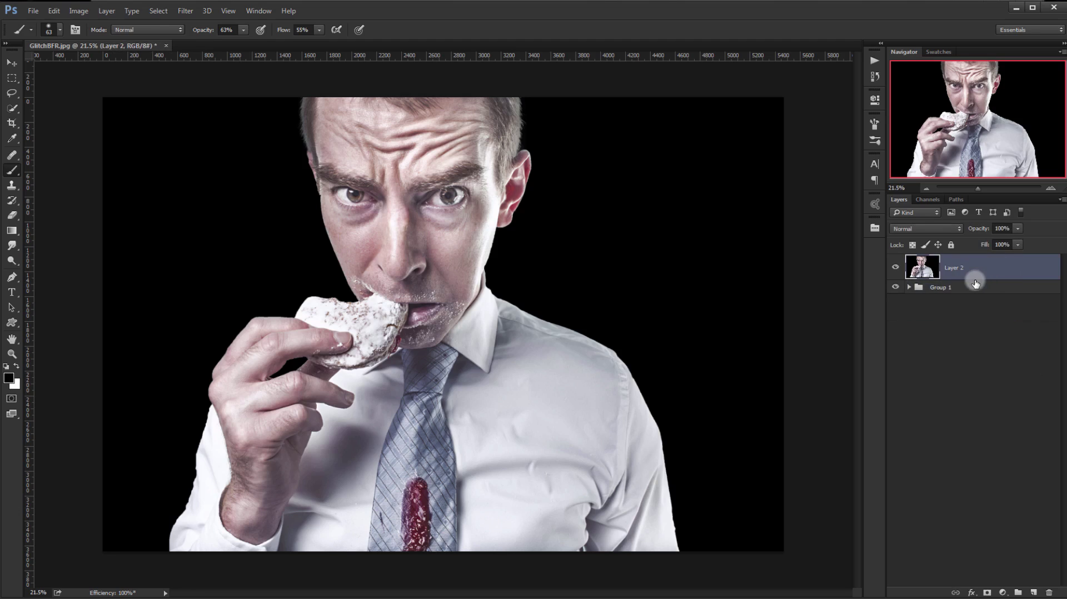
key(ctrl+j)
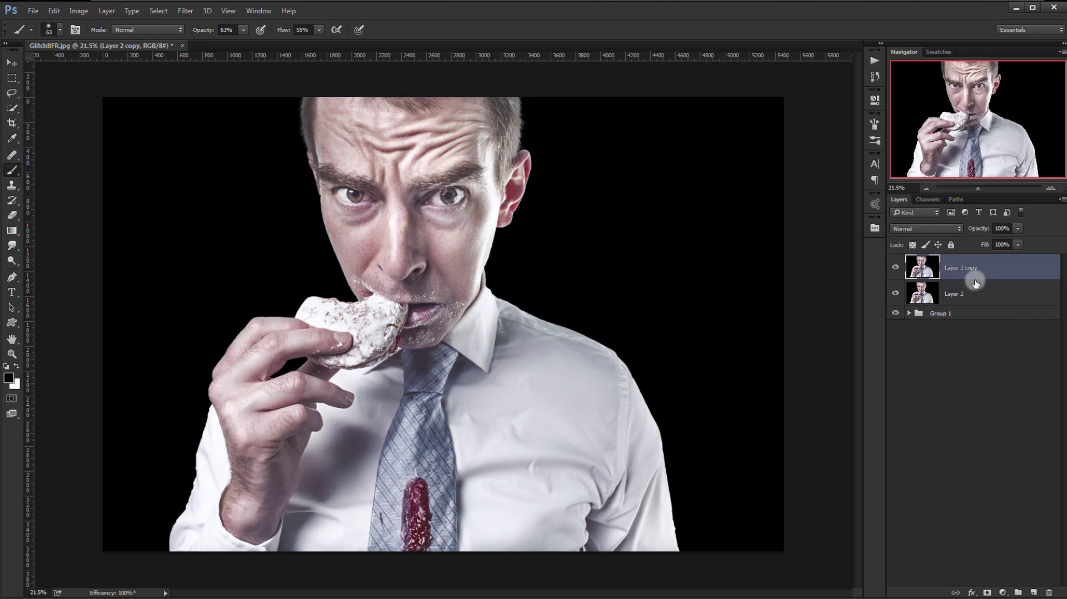
scroll(201, 284, down, 1)
scroll(201, 284, down, 1)
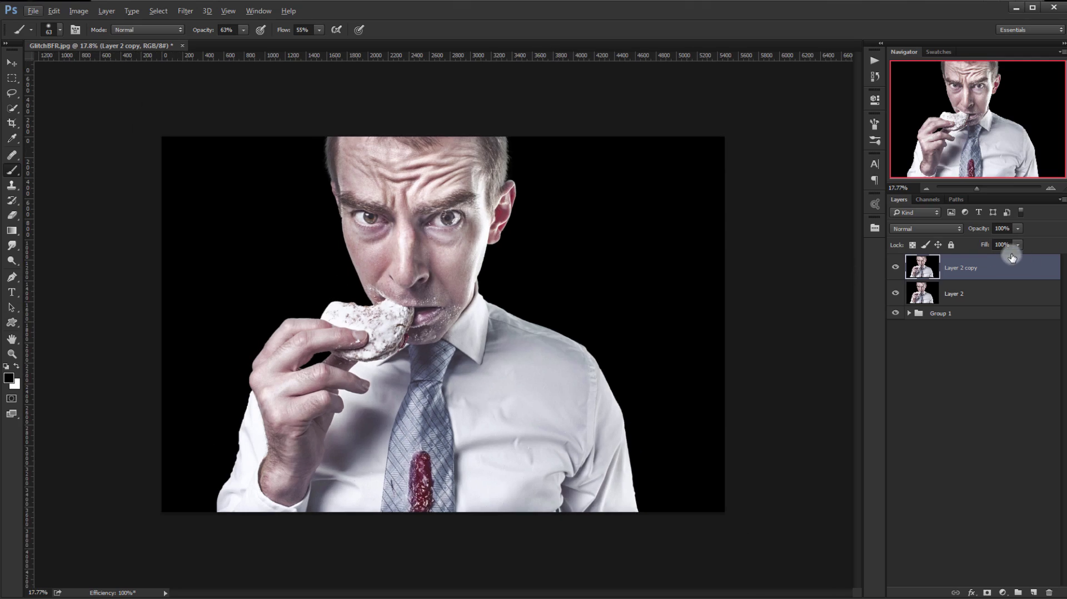
Step: Select several thin horizontal strips across both sides of the man's hair and forehead with the Rectangular Marquee, adding each to the selection
scroll(295, 233, up, 3)
drag(346, 219, 353, 226)
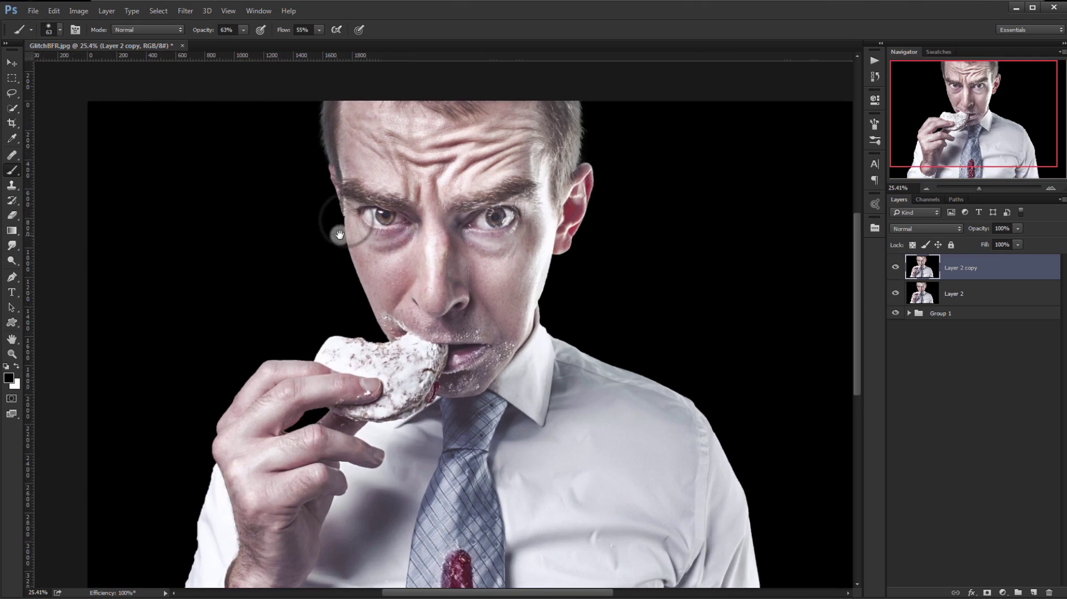
click(17, 78)
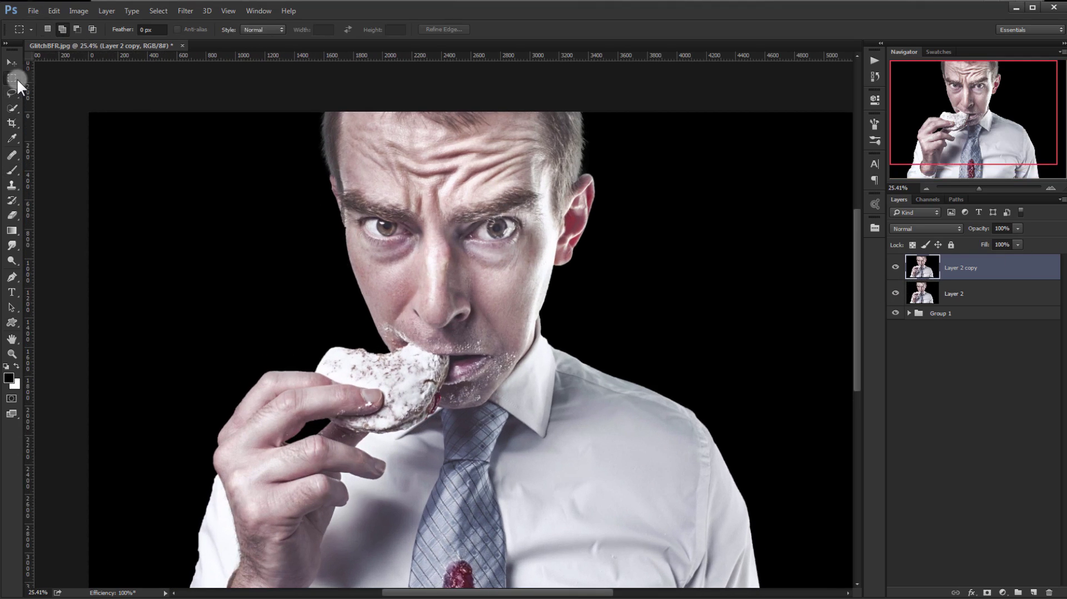
click(87, 79)
scroll(254, 189, down, 4)
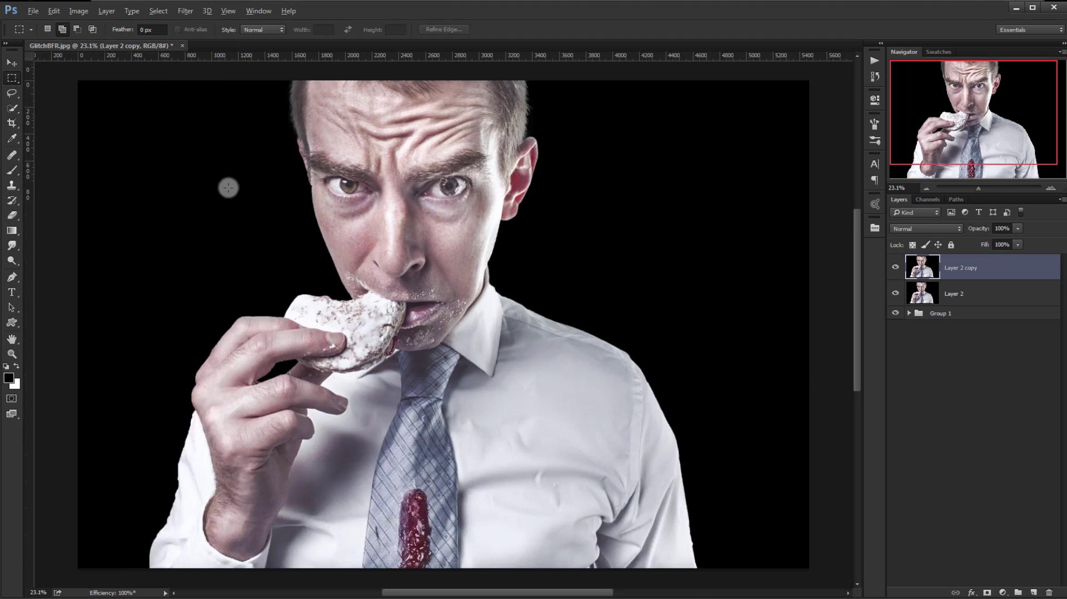
scroll(245, 132, up, 2)
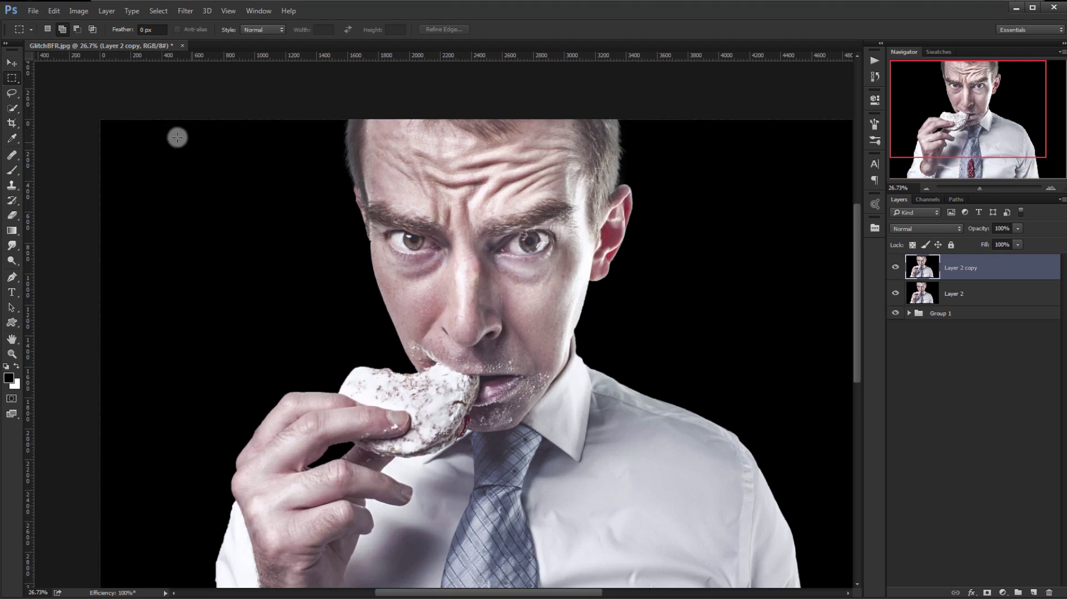
drag(177, 137, 468, 140)
drag(306, 162, 391, 167)
drag(302, 146, 373, 152)
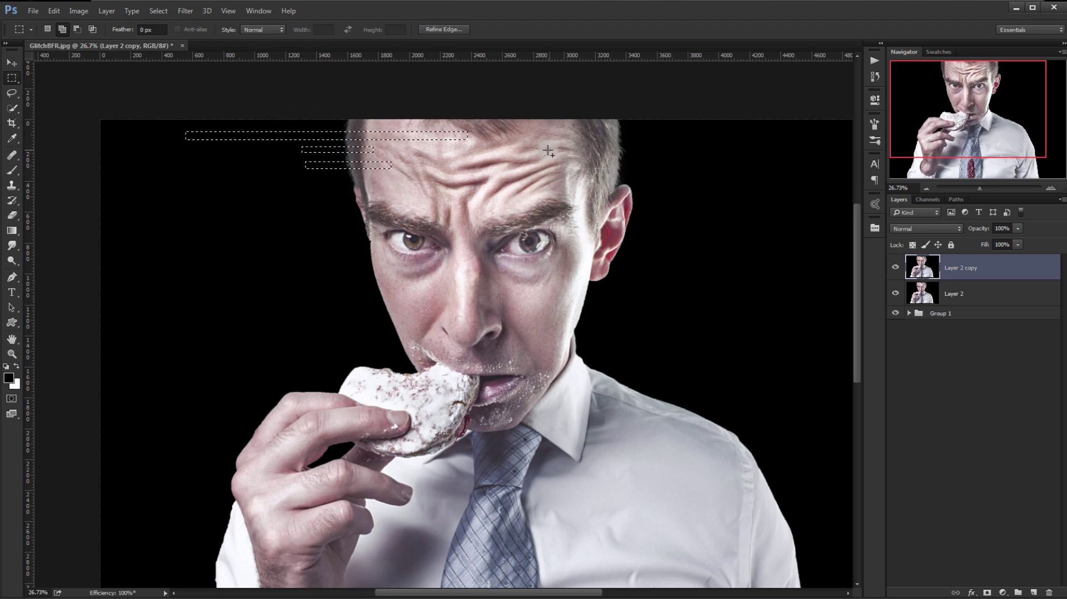
drag(549, 150, 663, 159)
drag(578, 132, 659, 138)
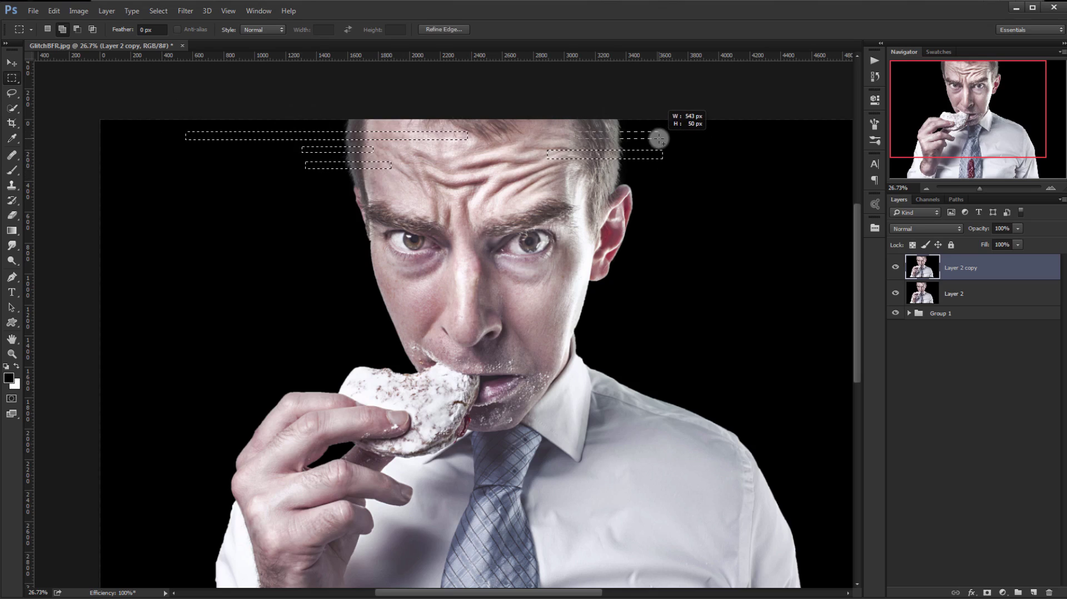
drag(552, 173, 676, 175)
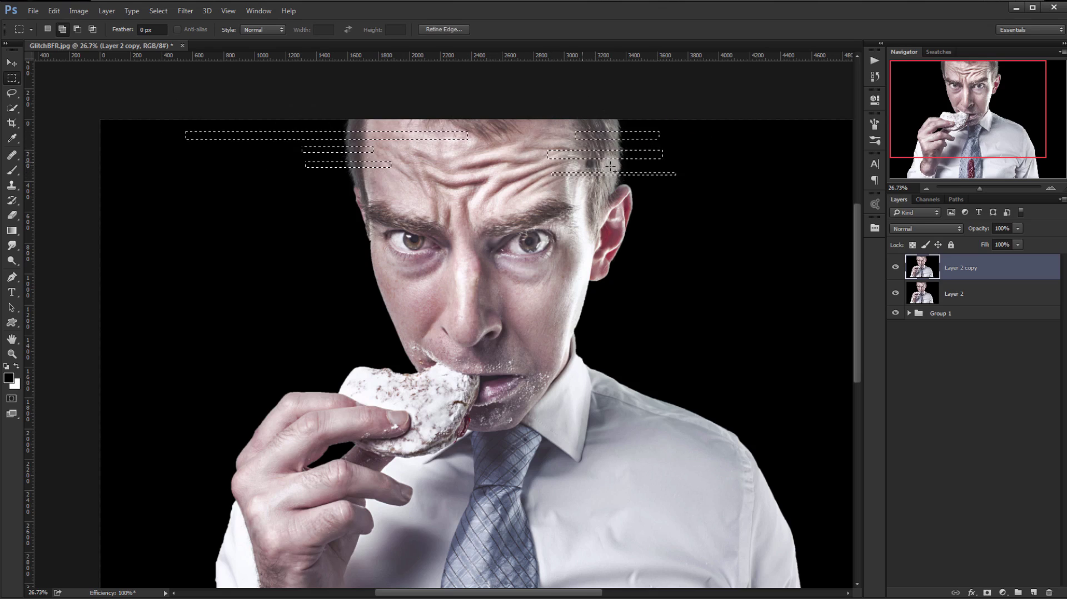
drag(582, 163, 665, 172)
drag(630, 122, 688, 123)
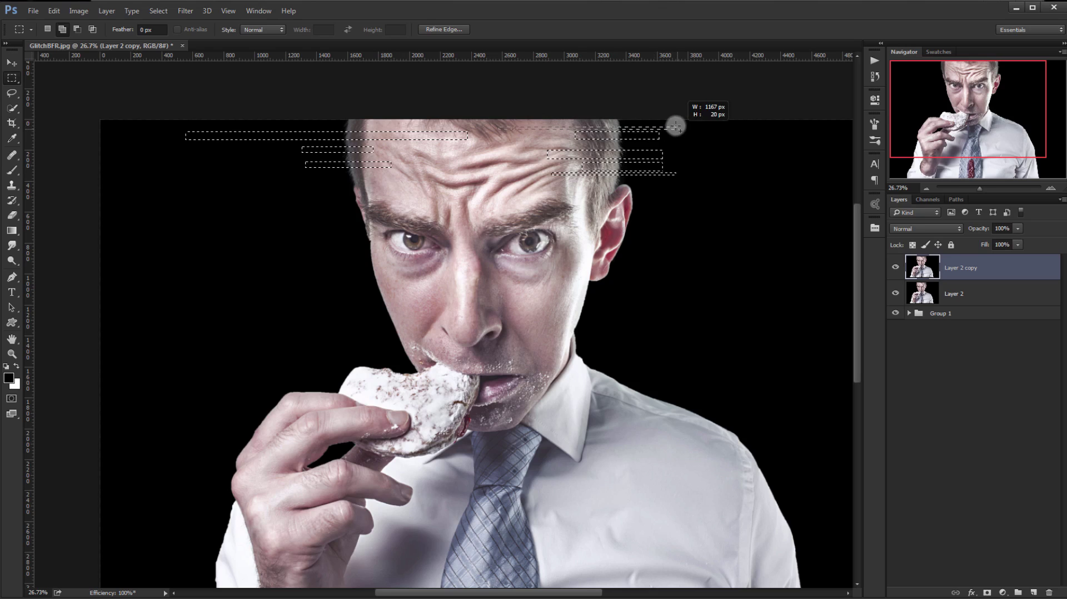
drag(532, 177, 696, 188)
drag(448, 193, 429, 175)
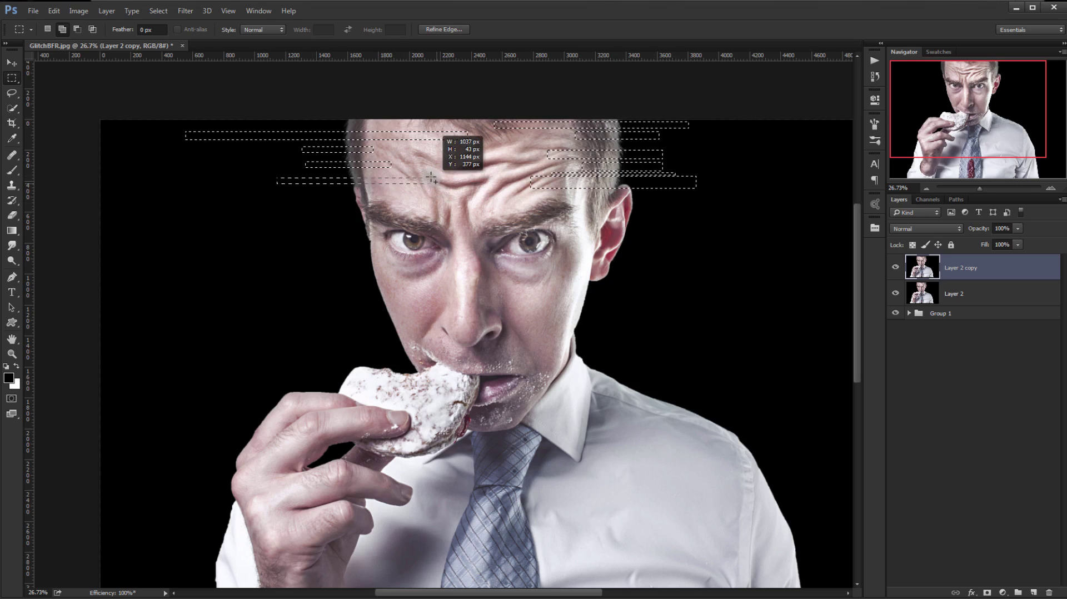
mouse_move(296, 194)
mouse_down()
mouse_move(453, 200)
mouse_move(393, 186)
mouse_up()
Step: Add more thin horizontal strips of varied length to the selection along both sides of the face, from the eyebrows down to the cheeks
drag(241, 219, 419, 221)
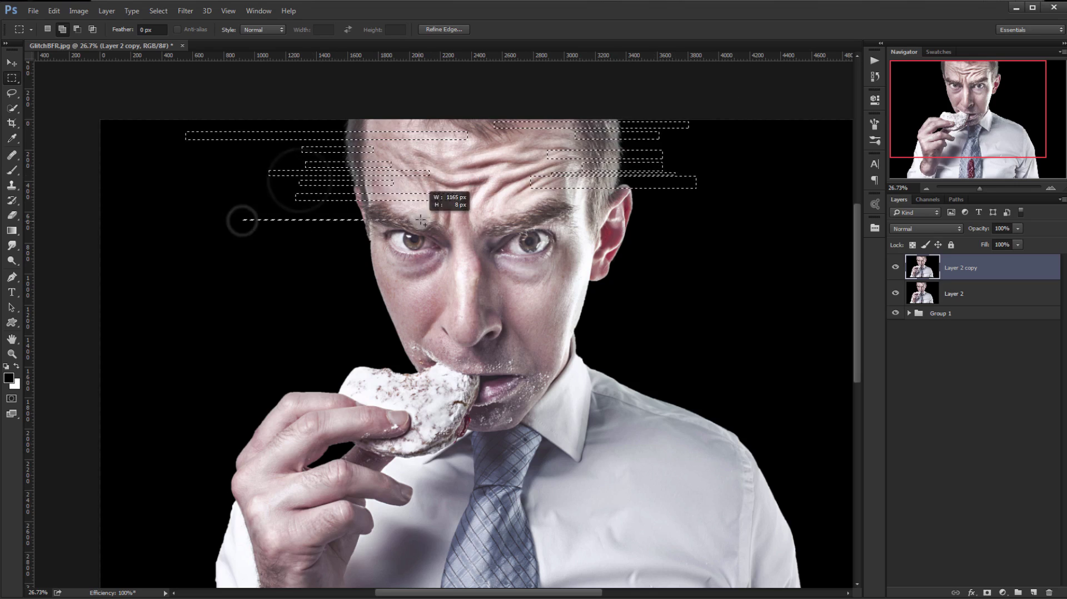
drag(320, 208, 420, 210)
drag(243, 243, 436, 236)
drag(288, 261, 423, 270)
drag(316, 252, 386, 254)
drag(302, 287, 436, 294)
drag(485, 277, 672, 283)
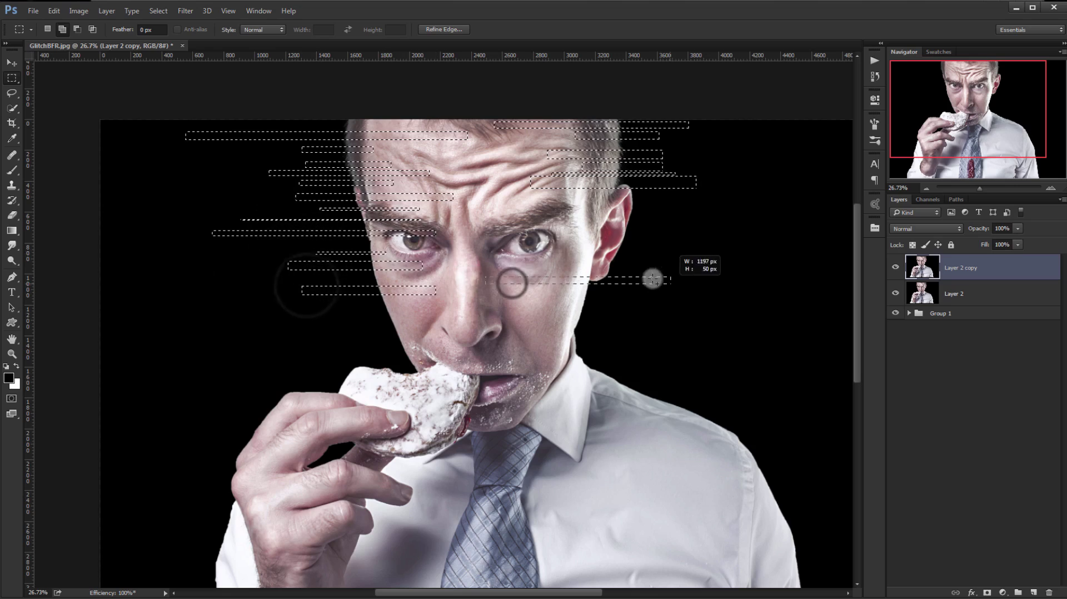
drag(549, 245, 649, 256)
drag(572, 216, 647, 228)
drag(588, 202, 646, 208)
drag(528, 295, 637, 307)
drag(539, 319, 636, 332)
drag(337, 313, 435, 345)
drag(344, 304, 431, 309)
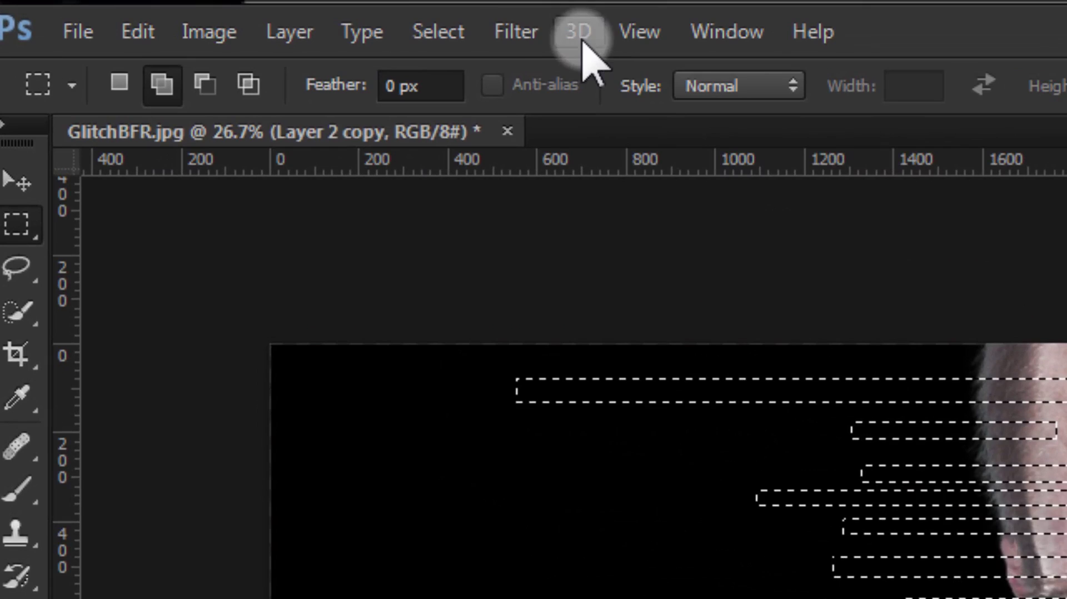
Step: Apply a Square Wave distortion with 2 generators and wavelength and amplitude both from 20 to 30 to the selected strips, and deselect them
click(251, 15)
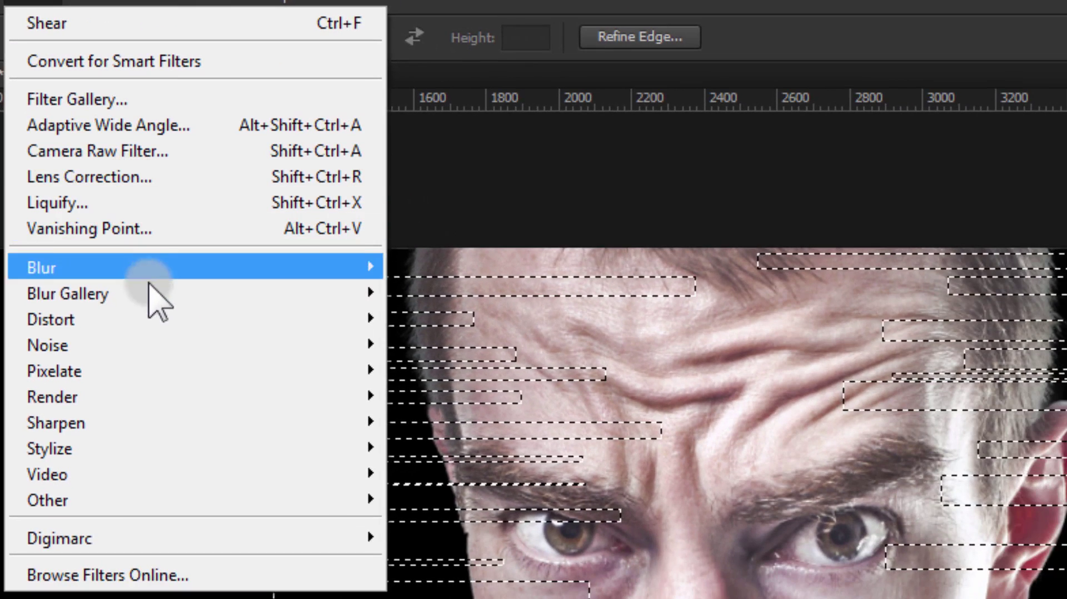
mouse_move(655, 421)
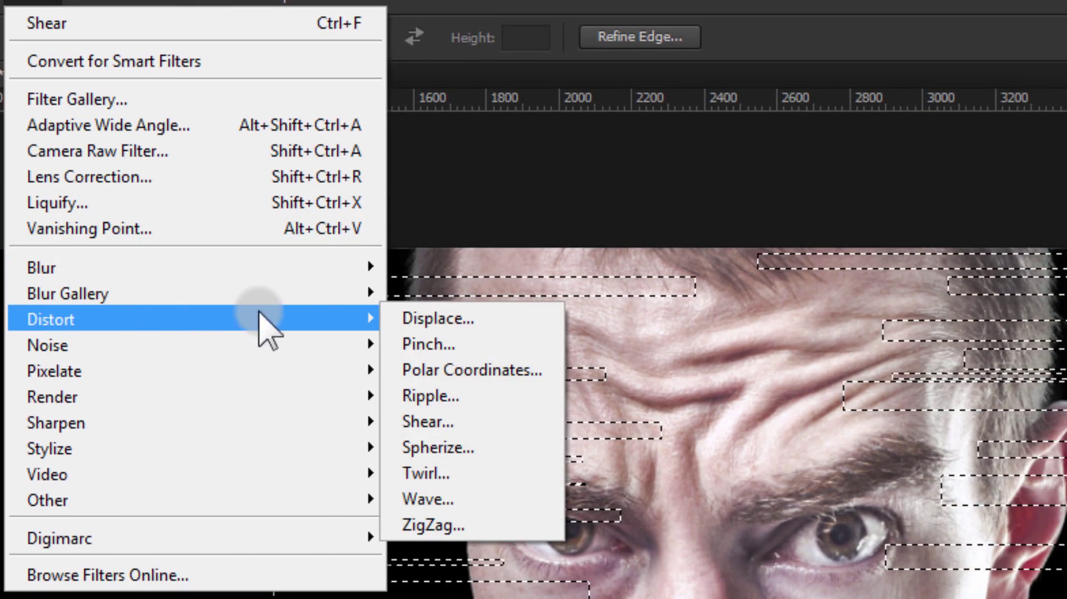
click(467, 501)
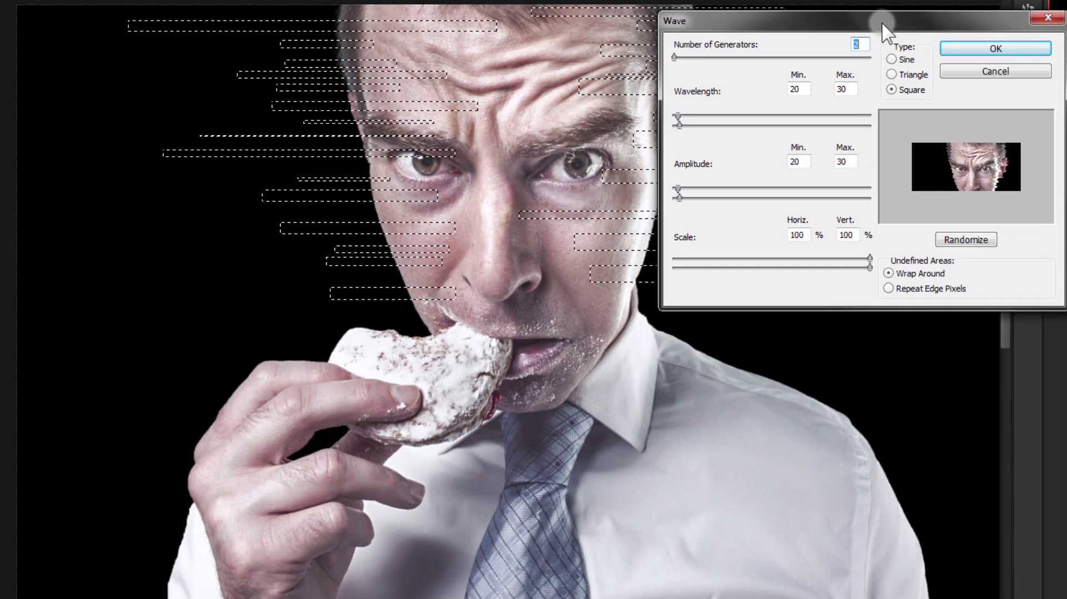
drag(872, 25, 711, 2)
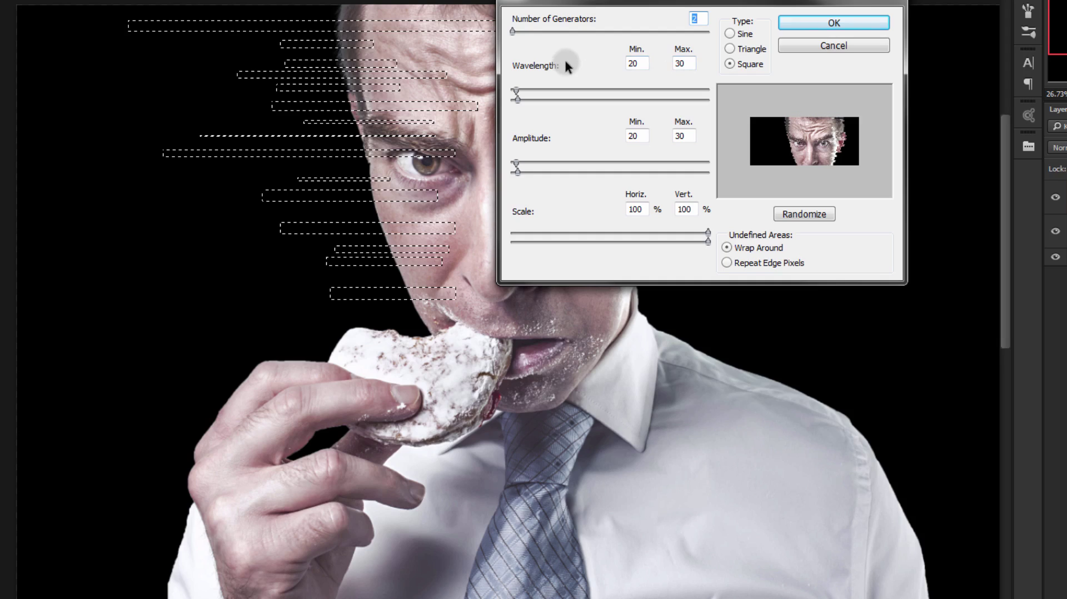
click(636, 62)
click(814, 22)
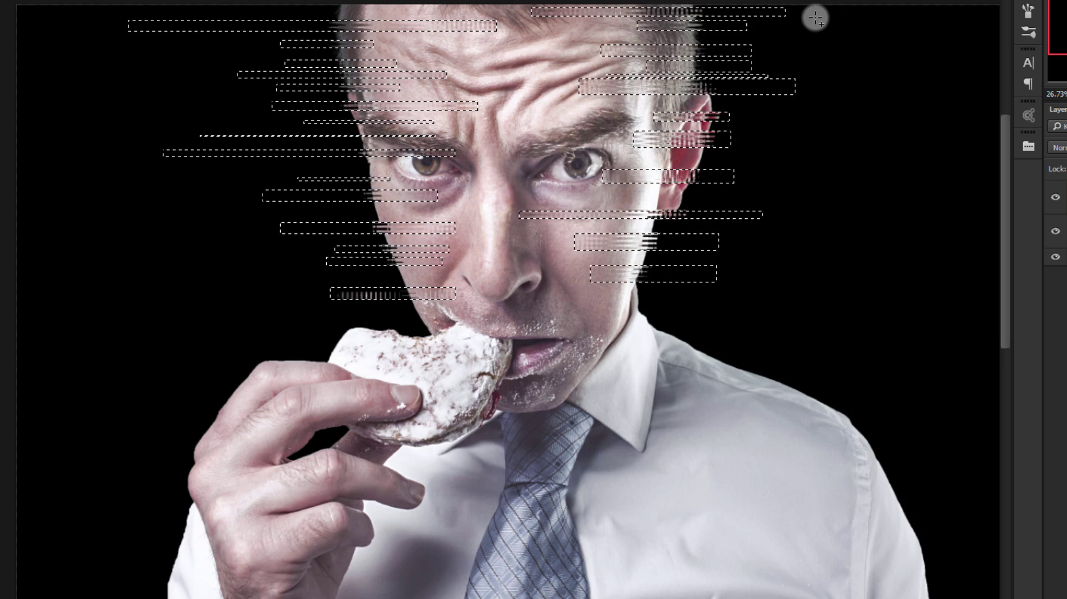
key(ctrl+d)
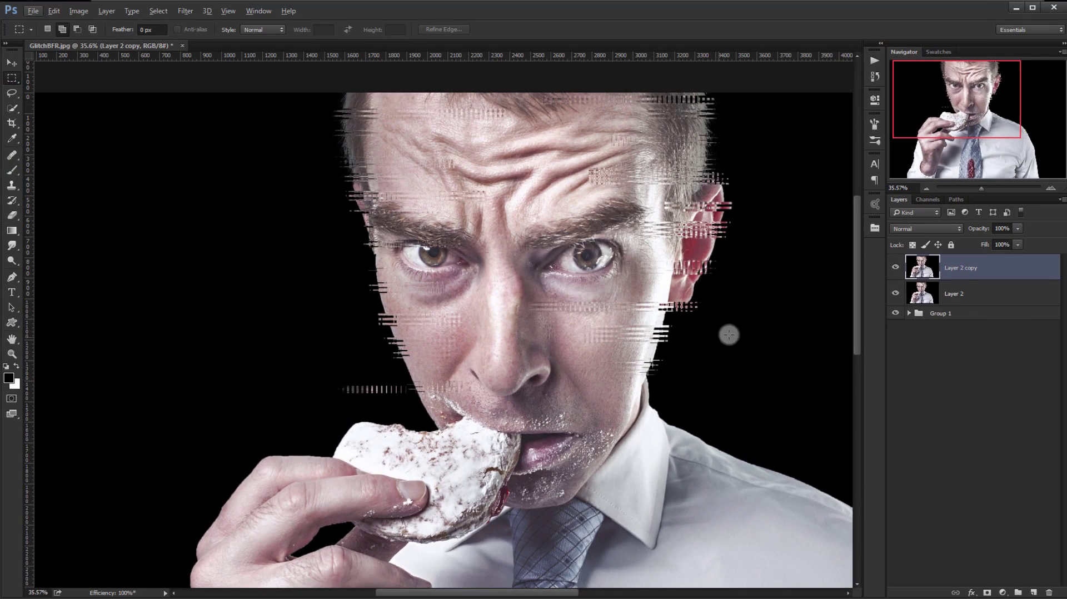
Step: Select three thin horizontal strips across the temple, visible ear and adjacent cheek, extending into the black background
scroll(728, 334, down, 3)
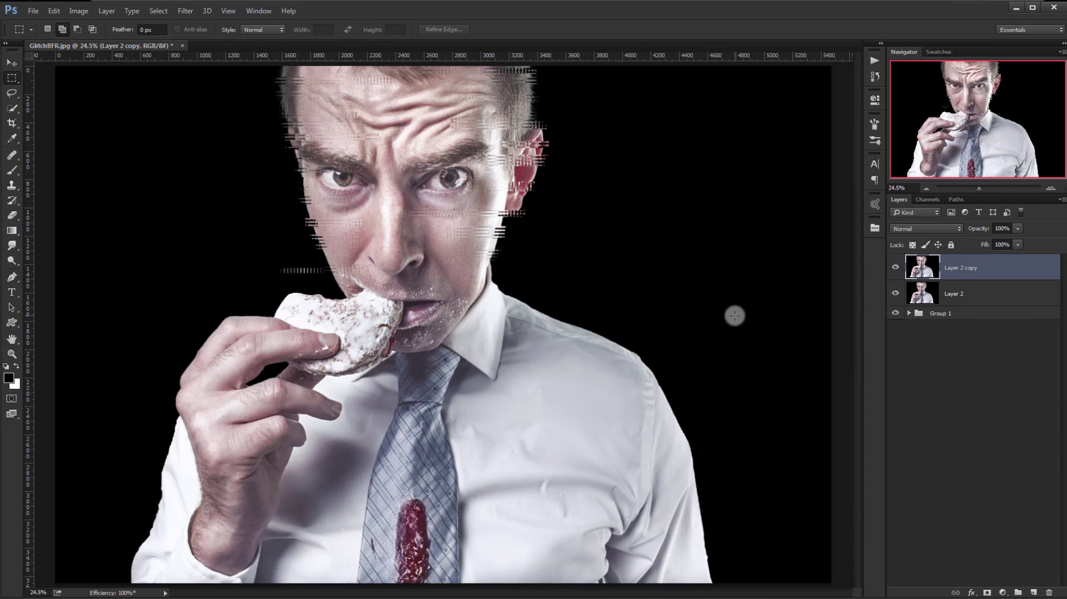
scroll(403, 168, up, 2)
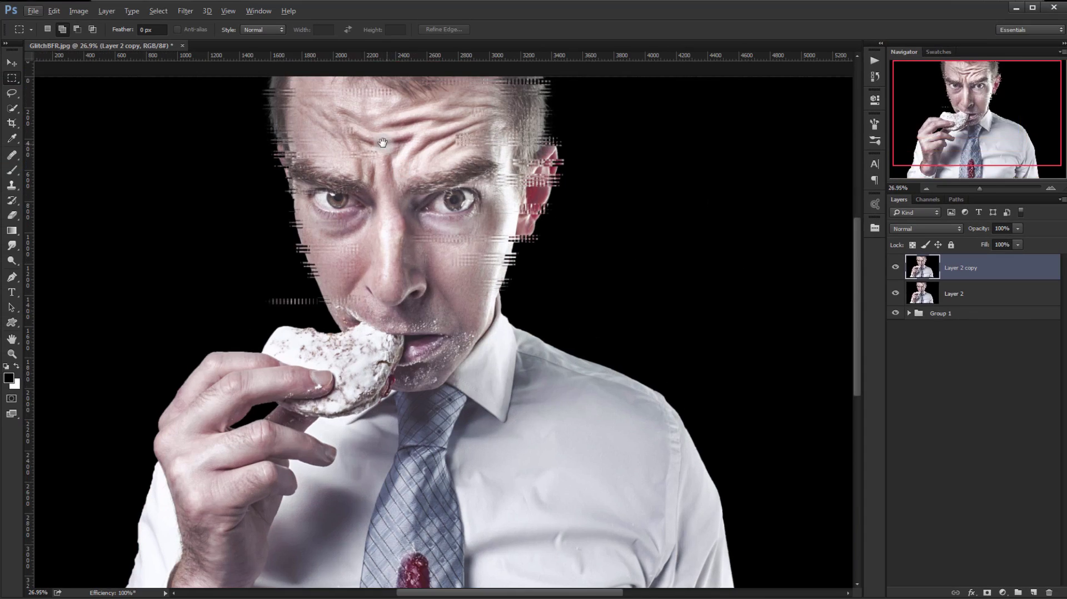
scroll(397, 162, up, 1)
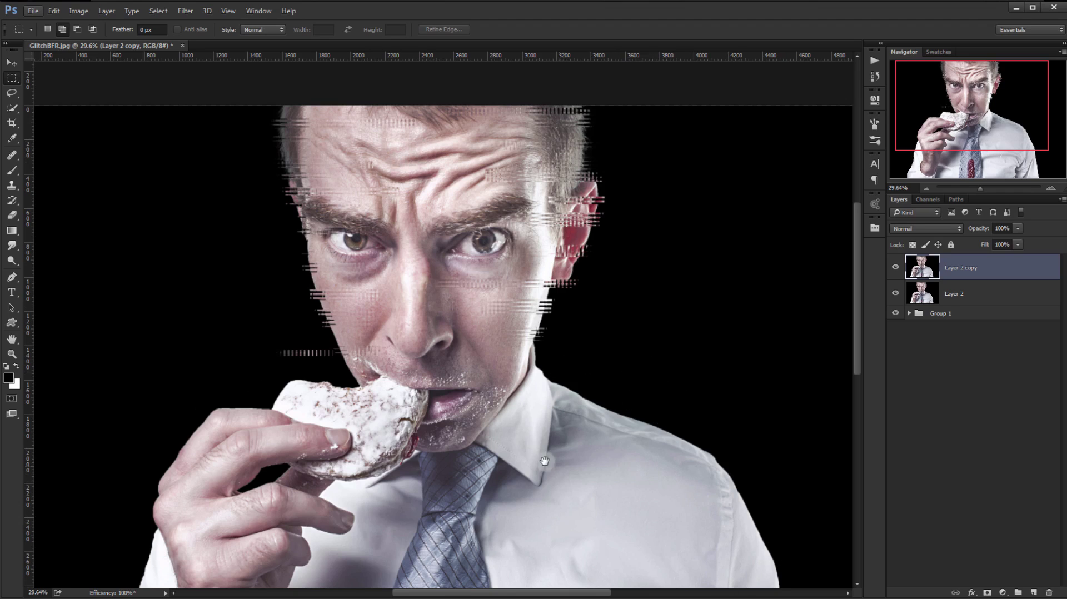
drag(544, 461, 556, 417)
drag(525, 215, 718, 220)
drag(538, 194, 687, 186)
drag(548, 102, 705, 115)
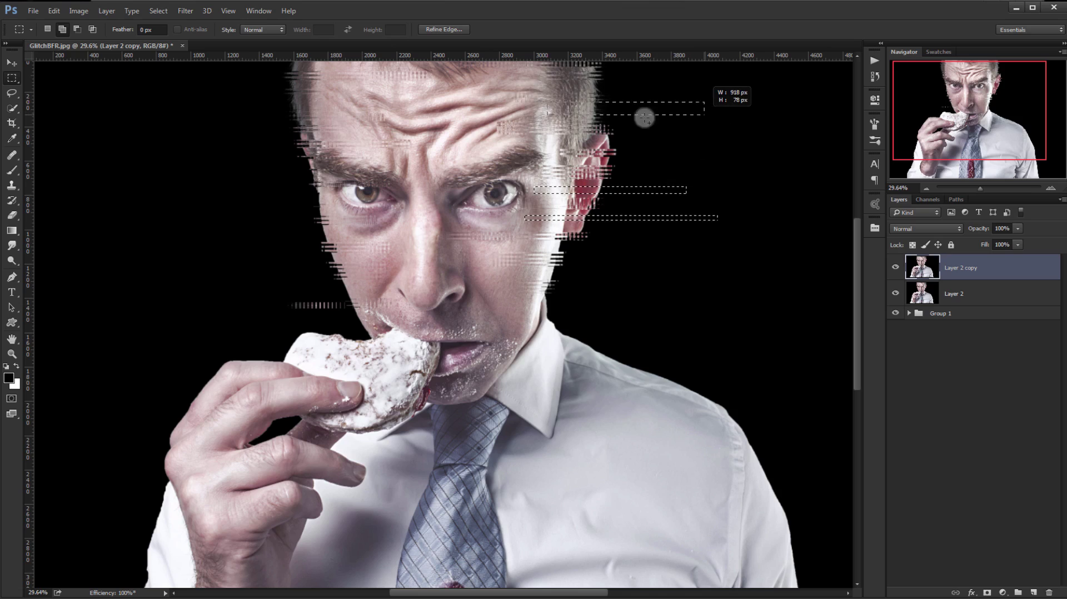
Step: Add five horizontal strips on the opposite side of the face, from the forehead down to the lower cheek
drag(261, 104, 380, 109)
drag(223, 138, 396, 143)
drag(248, 209, 394, 217)
drag(281, 227, 405, 238)
drag(299, 283, 404, 286)
Step: Add horizontal strips of varied length across the ear-side cheek, jaw, collar and upper shoulder to the selection
drag(490, 300, 628, 294)
drag(506, 269, 599, 277)
drag(648, 332, 629, 316)
drag(523, 213, 636, 218)
drag(487, 316, 671, 325)
drag(491, 354, 739, 365)
drag(550, 336, 702, 348)
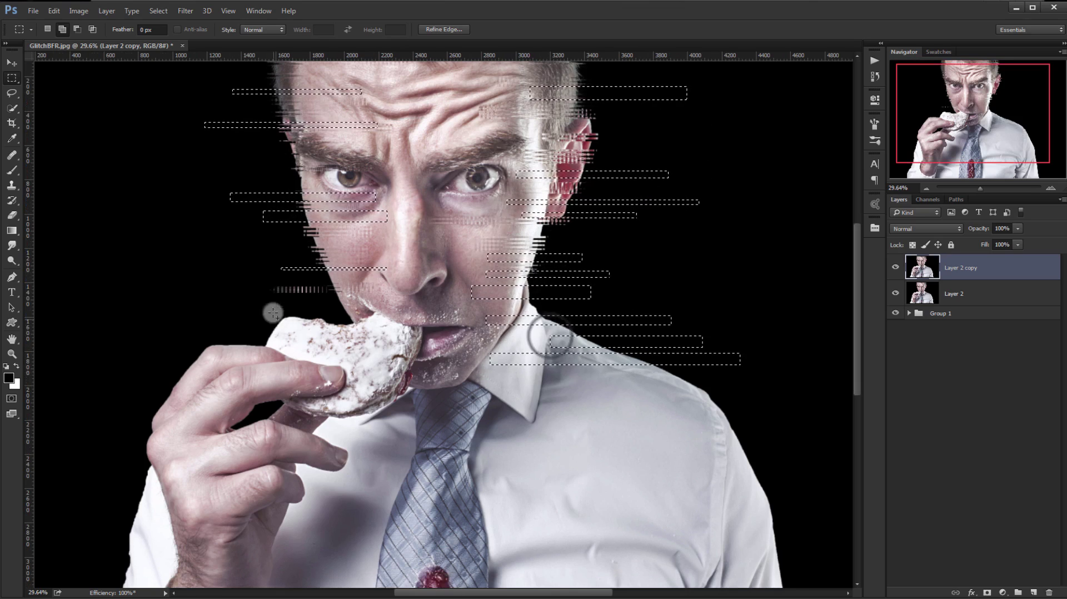
Step: Add a thin strip across the pastry and a series of strips of varied height down the shoulder, chest and sleeve
drag(153, 323, 386, 327)
scroll(381, 332, down, 4)
scroll(381, 331, down, 2)
drag(505, 342, 630, 354)
drag(506, 363, 645, 374)
drag(525, 383, 652, 397)
drag(581, 410, 674, 423)
drag(563, 440, 664, 452)
drag(463, 456, 748, 464)
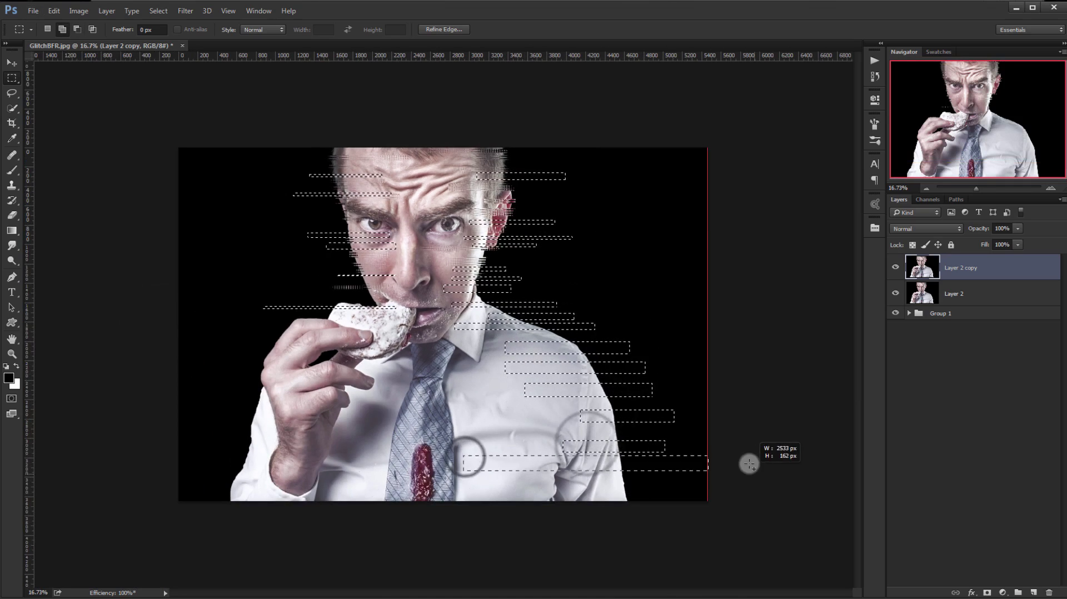
drag(579, 480, 683, 484)
drag(637, 436, 650, 431)
drag(555, 400, 651, 406)
drag(520, 337, 617, 339)
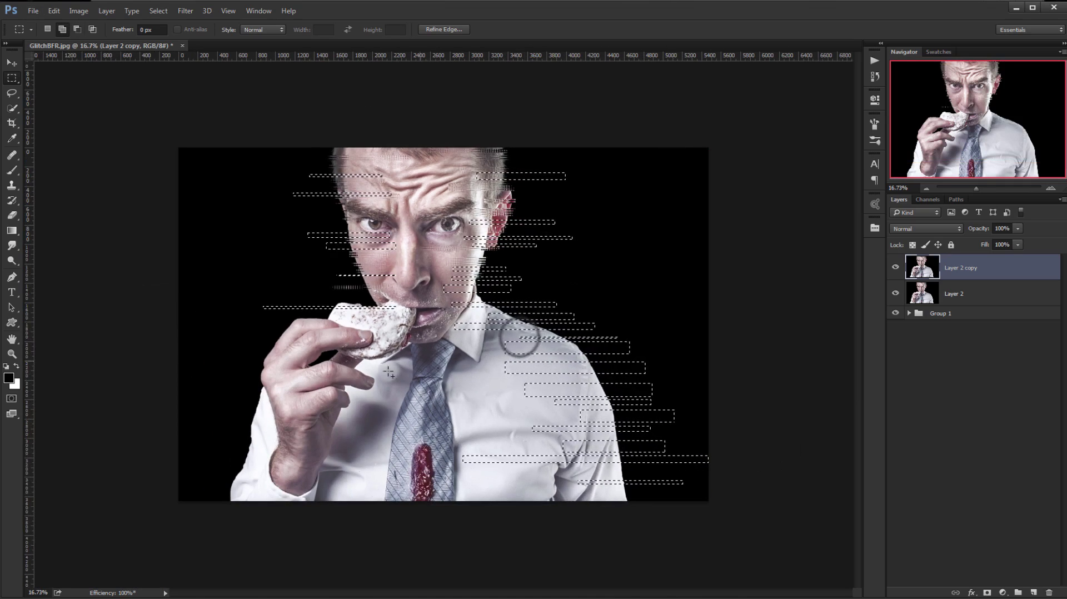
Step: Add strips over the pastry, raised hand and its sleeve, reapply the last Wave filter to the selection, and deselect
drag(244, 332, 373, 337)
drag(282, 321, 404, 324)
drag(247, 351, 323, 353)
drag(221, 361, 350, 367)
drag(231, 387, 314, 395)
drag(247, 375, 298, 380)
drag(184, 415, 289, 421)
drag(209, 433, 262, 459)
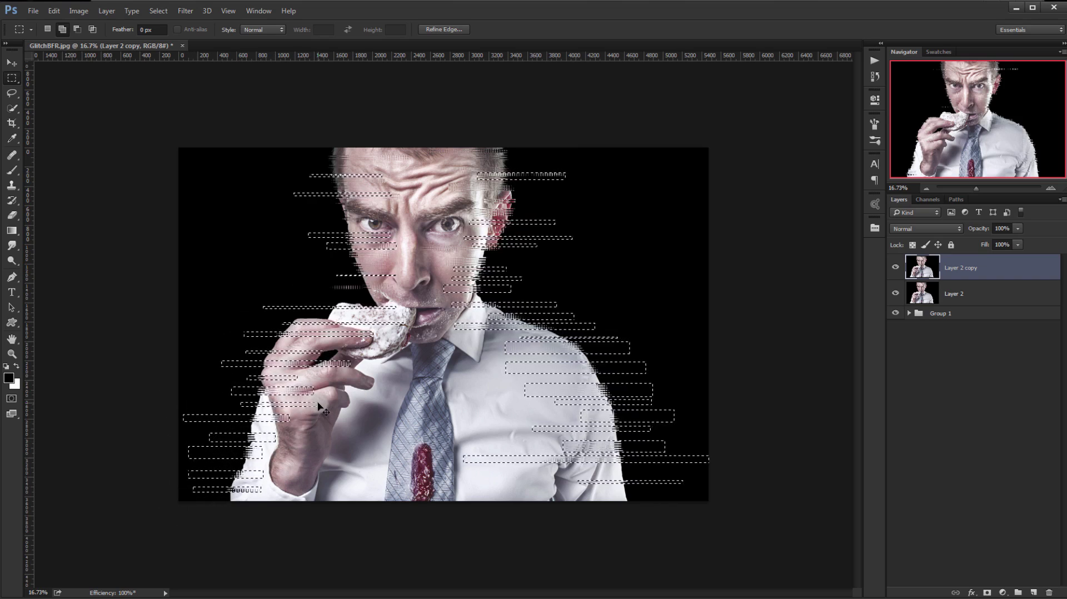
Step: Select new horizontal strips across the shirt's shoulder and chest, the hair, the forehead and the cheek
drag(472, 396, 510, 399)
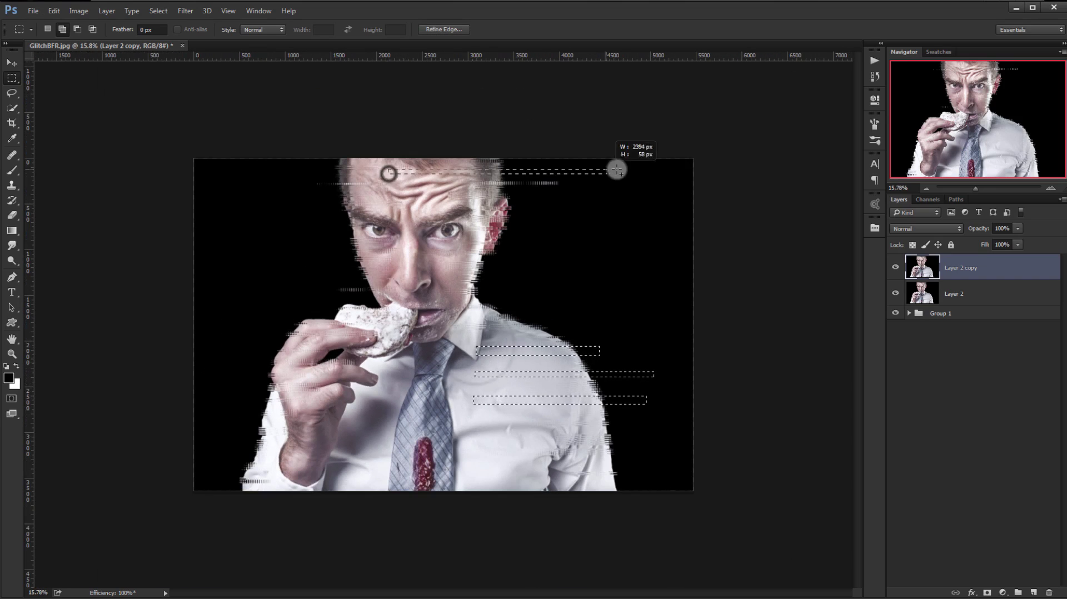
drag(617, 170, 619, 173)
drag(433, 191, 554, 198)
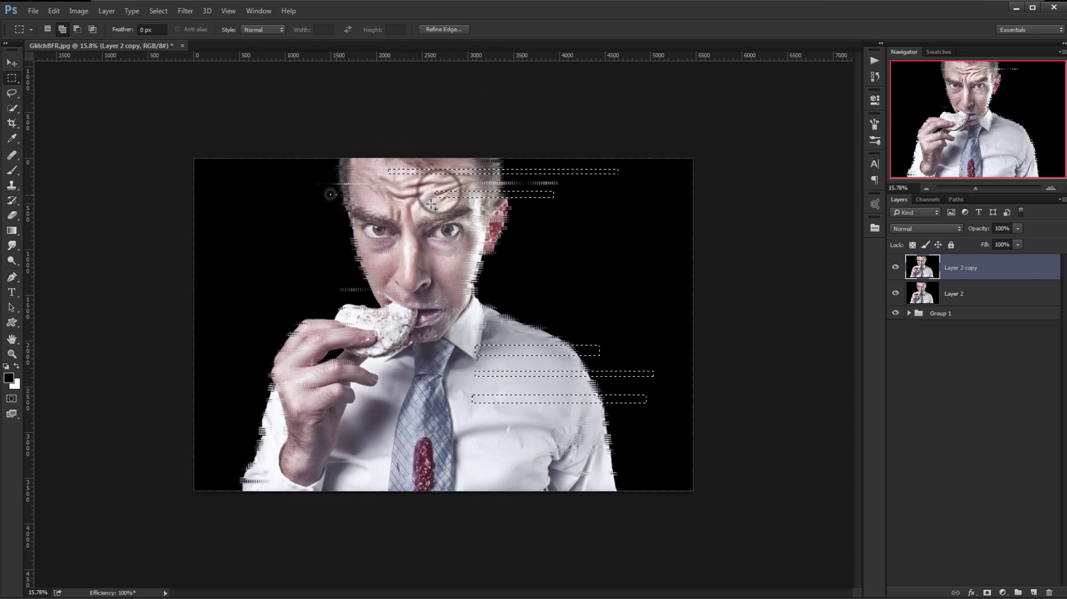
drag(330, 195, 432, 204)
drag(331, 246, 415, 250)
Step: Add thin strips across the lower shirt and over the raised hand's wrist and sleeve to the selection
drag(452, 451, 625, 452)
drag(517, 419, 630, 412)
drag(460, 413, 519, 419)
drag(232, 400, 359, 402)
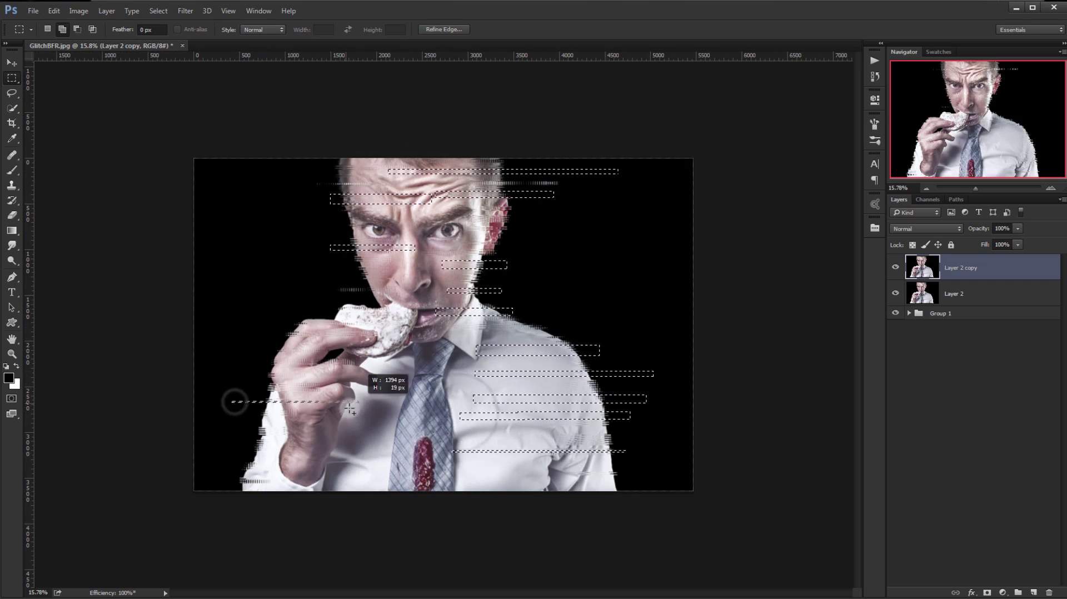
drag(207, 437, 327, 431)
drag(243, 453, 352, 462)
drag(224, 473, 333, 479)
Step: Add strips over the lower shirt, shoulder and cheeks, reapply the last Wave filter to the selection, and deselect
drag(471, 483, 636, 483)
drag(513, 454, 651, 463)
drag(498, 423, 654, 434)
drag(494, 323, 611, 336)
drag(446, 275, 504, 284)
drag(335, 263, 382, 269)
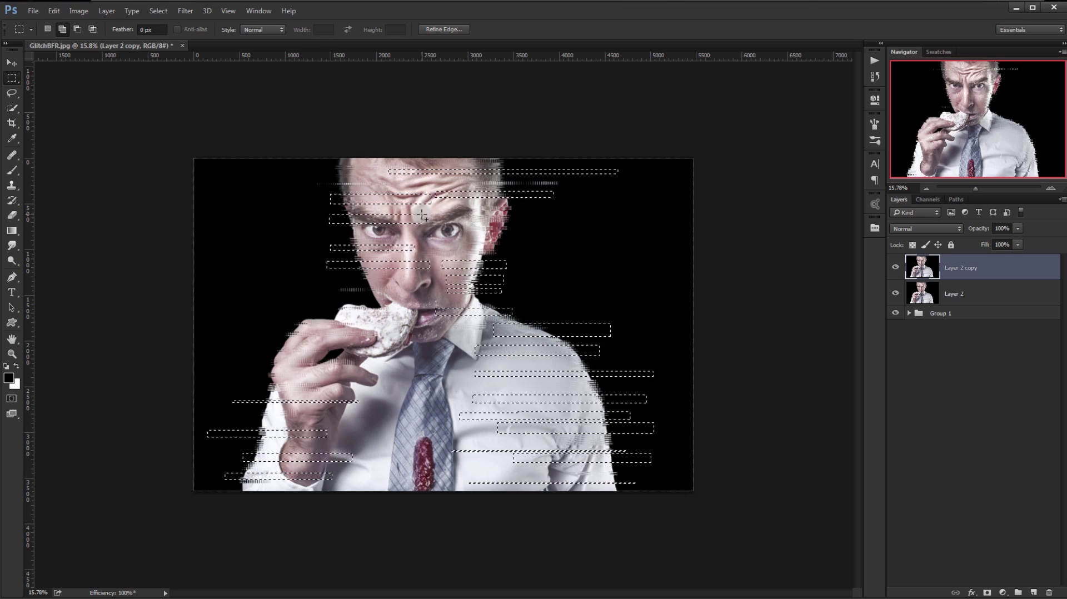
click(515, 280)
Step: Select another set of strips across the hair, sleeves, chest, lower face and pastry, reapply the last Wave filter, and deselect
drag(311, 172, 402, 173)
drag(238, 414, 337, 424)
drag(230, 468, 318, 475)
drag(536, 462, 635, 469)
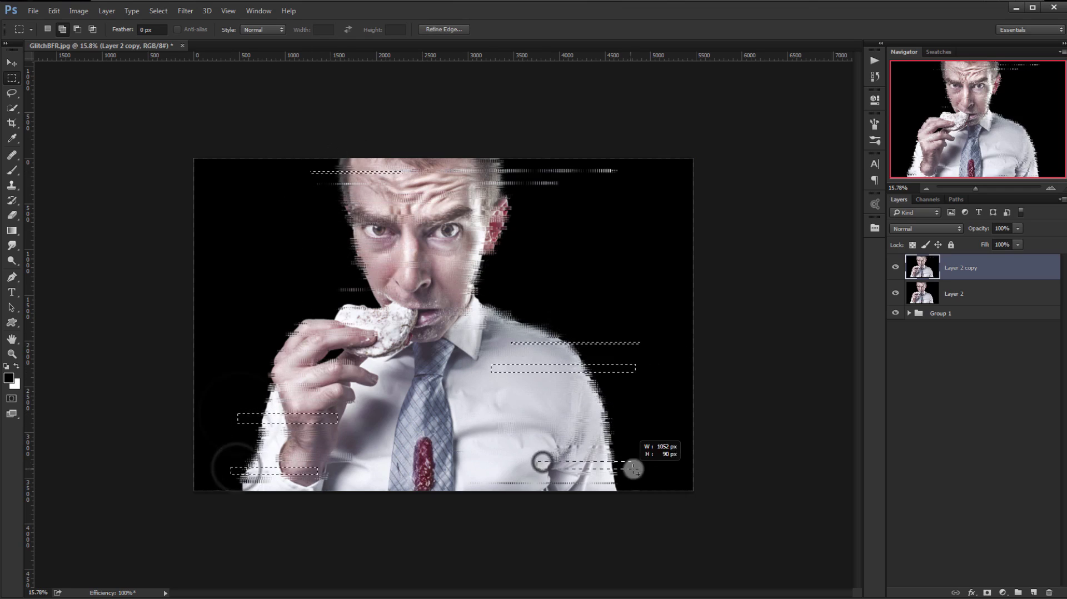
drag(516, 413, 627, 414)
drag(525, 391, 632, 392)
drag(444, 296, 518, 298)
drag(423, 264, 502, 269)
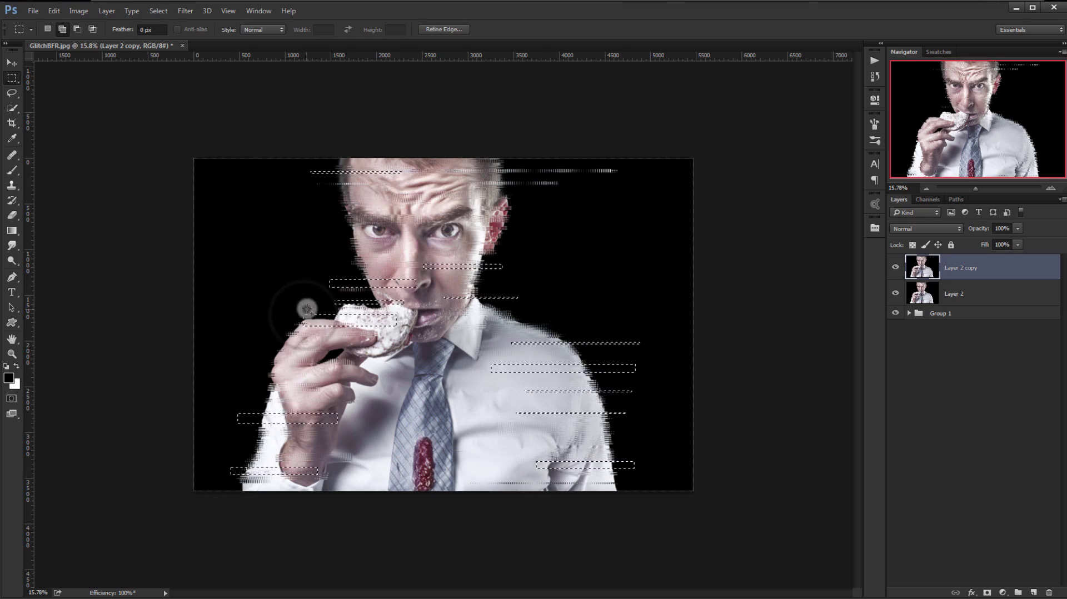
key(ctrl+d)
Step: Fit the image in the window and select thin strips along the pastry, fingers, raised hand and its sleeve
key(ctrl+0)
drag(273, 307, 381, 298)
drag(215, 348, 266, 346)
drag(184, 363, 265, 353)
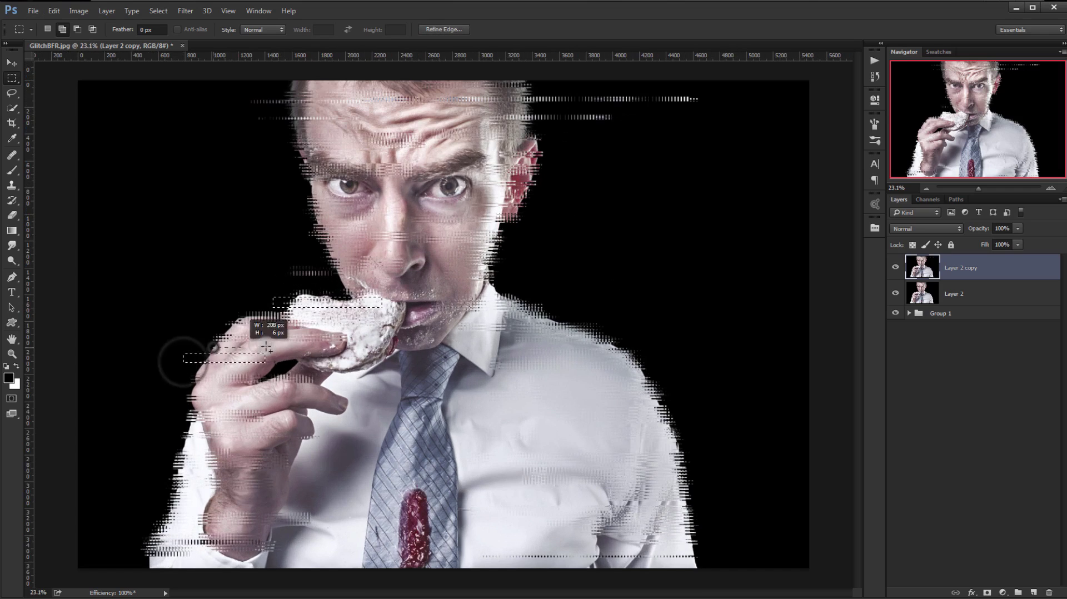
drag(177, 388, 232, 392)
drag(155, 469, 247, 479)
drag(165, 443, 236, 446)
Step: Add long strips across the shirt's bottom edge, tie, chest and shoulder, reapply the last Wave filter, and deselect
drag(120, 558, 385, 565)
drag(614, 540, 741, 549)
drag(458, 503, 797, 511)
drag(356, 479, 751, 483)
drag(372, 435, 698, 447)
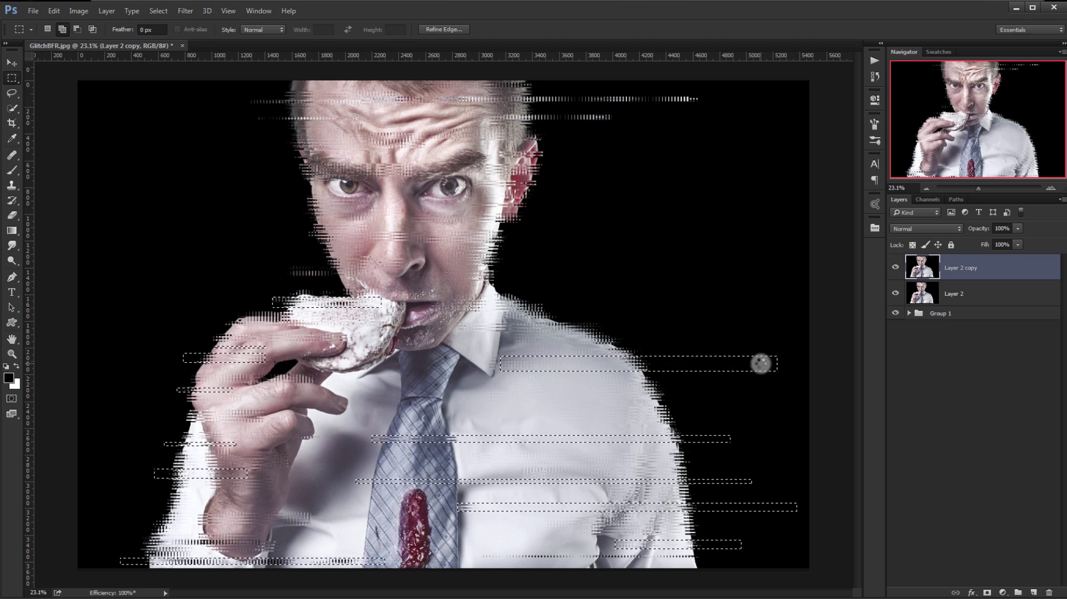
key(ctrl+d)
Step: Select very thin stacked strips from the tie up to the eye, reapply the last Wave filter, and deselect
drag(576, 421, 370, 426)
drag(573, 392, 376, 396)
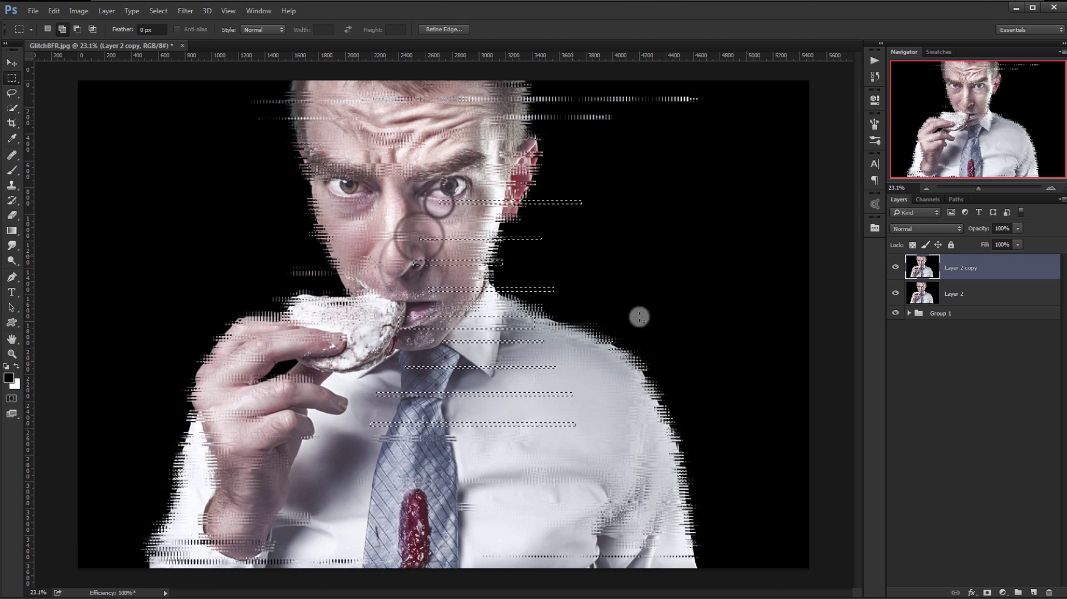
scroll(461, 314, down, 2)
scroll(462, 314, up, 2)
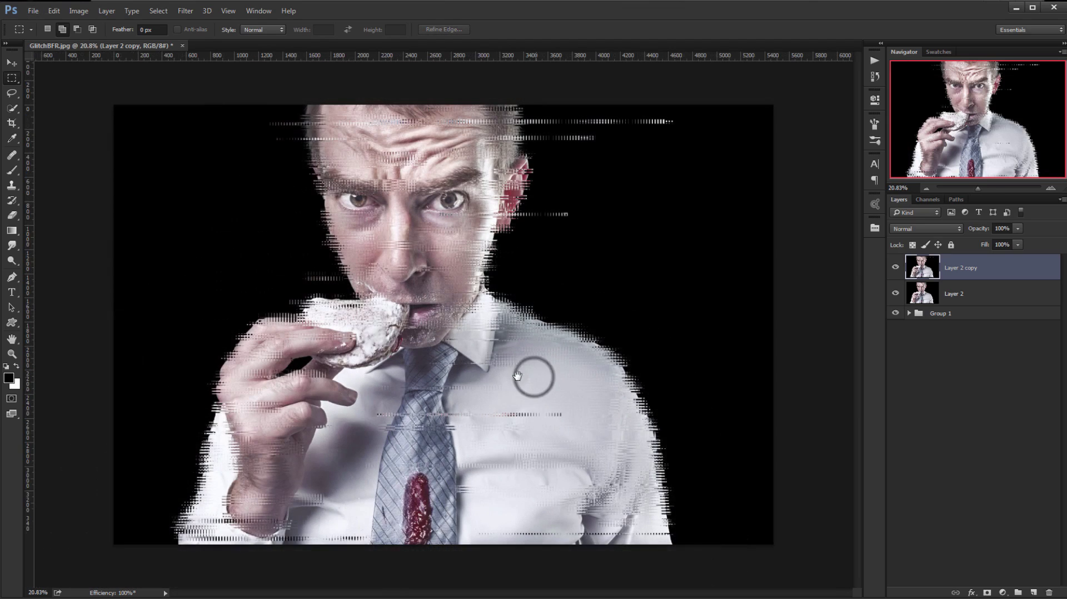
Step: Select long thin strips across the collar and shoulder, both cheeks beside the nose, and the raised hand
scroll(517, 376, up, 2)
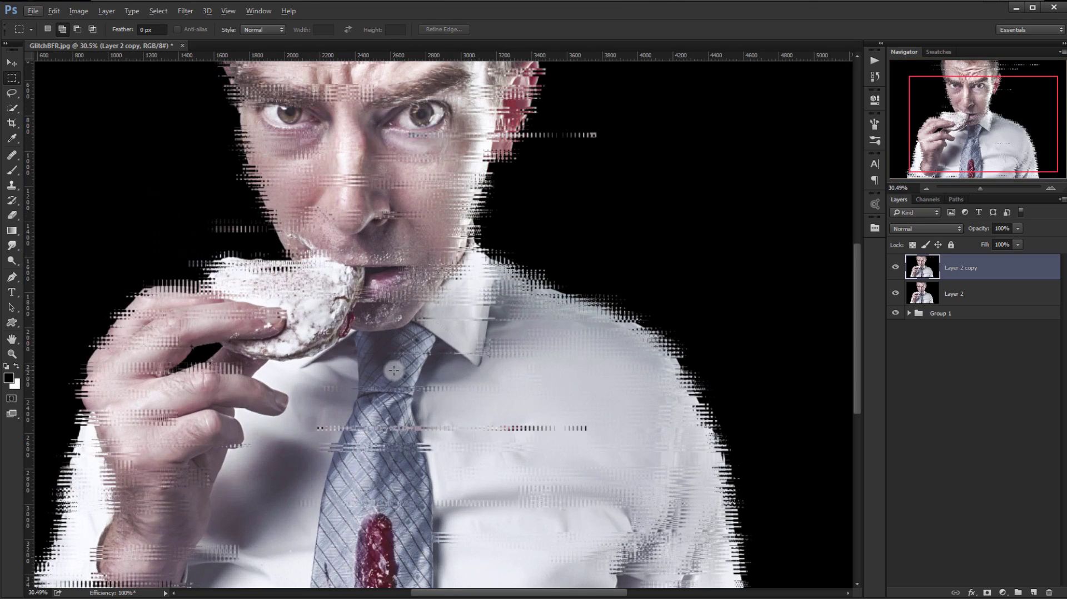
drag(394, 371, 762, 380)
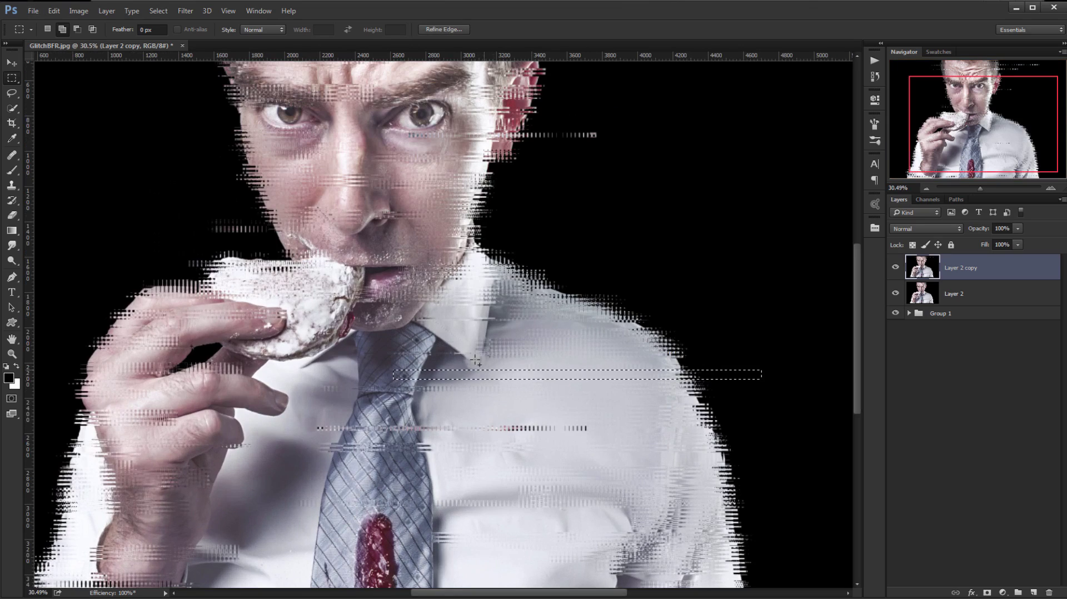
drag(435, 333, 744, 325)
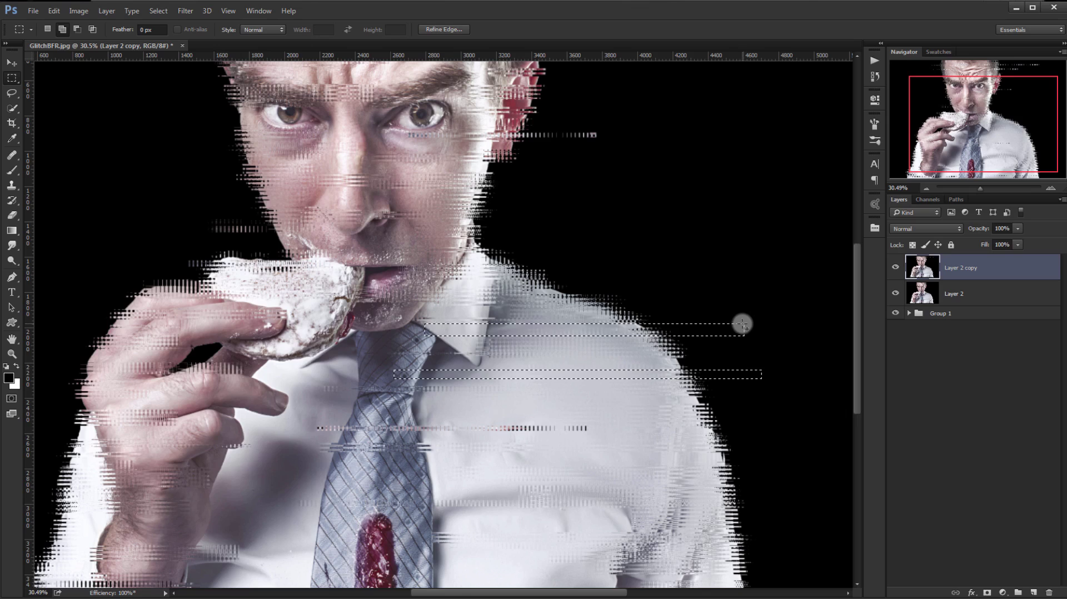
drag(257, 322, 423, 332)
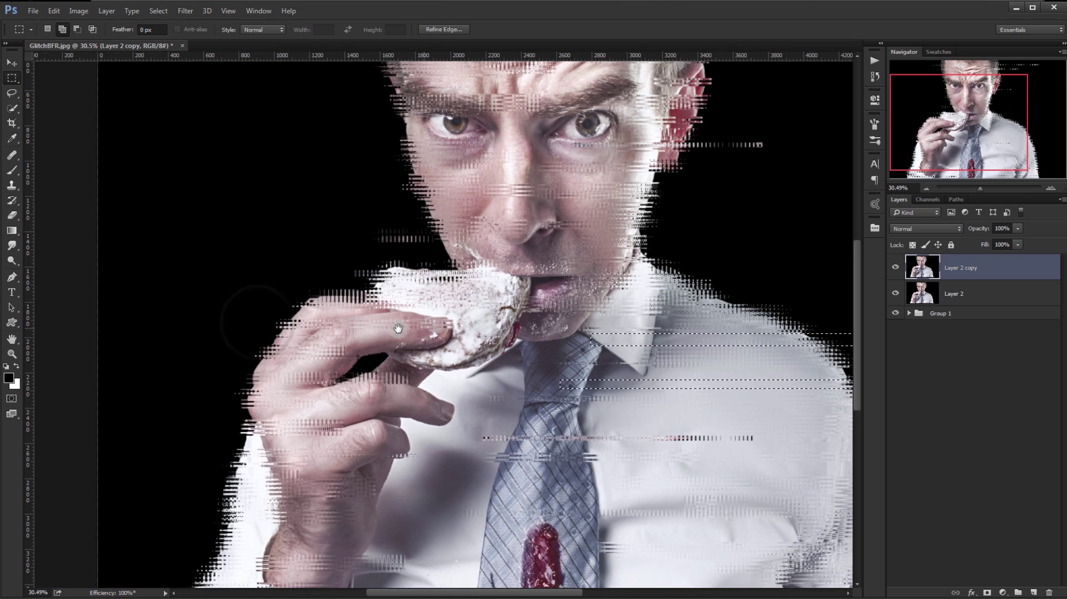
drag(573, 228, 813, 222)
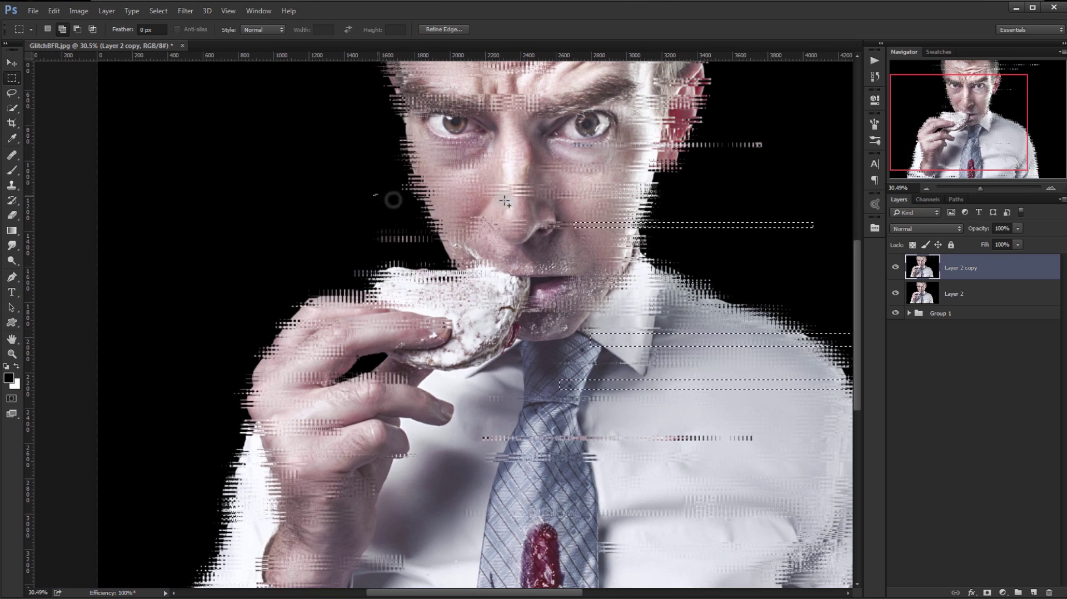
drag(505, 201, 518, 199)
drag(290, 369, 418, 264)
drag(282, 334, 490, 341)
drag(665, 362, 450, 368)
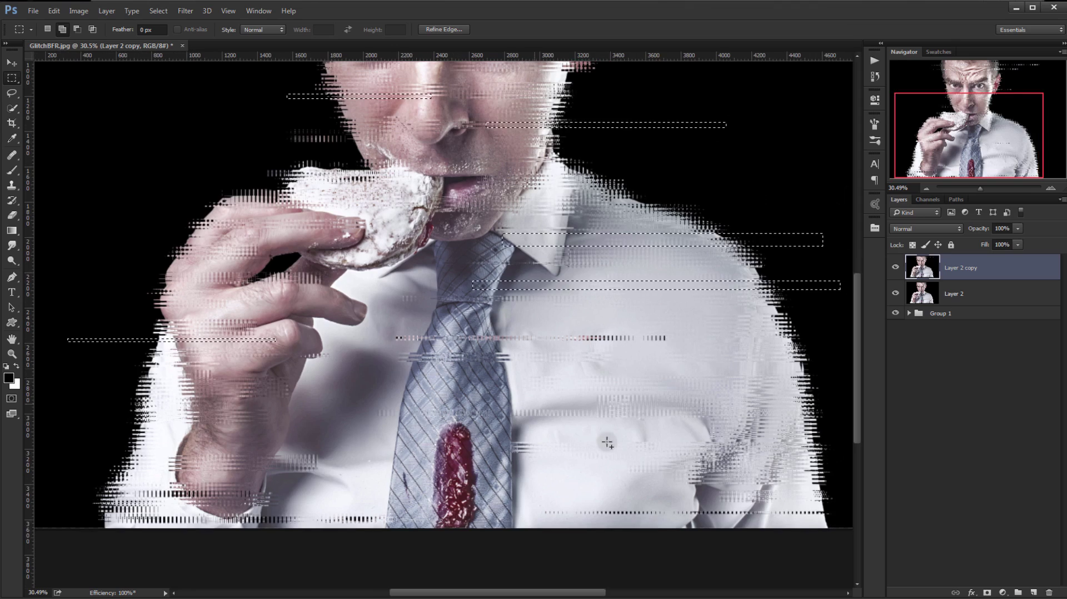
Step: Reapply the last Wave filter to the selected shoulder, cheek and hand strips, and deselect them
click(176, 8)
click(178, 8)
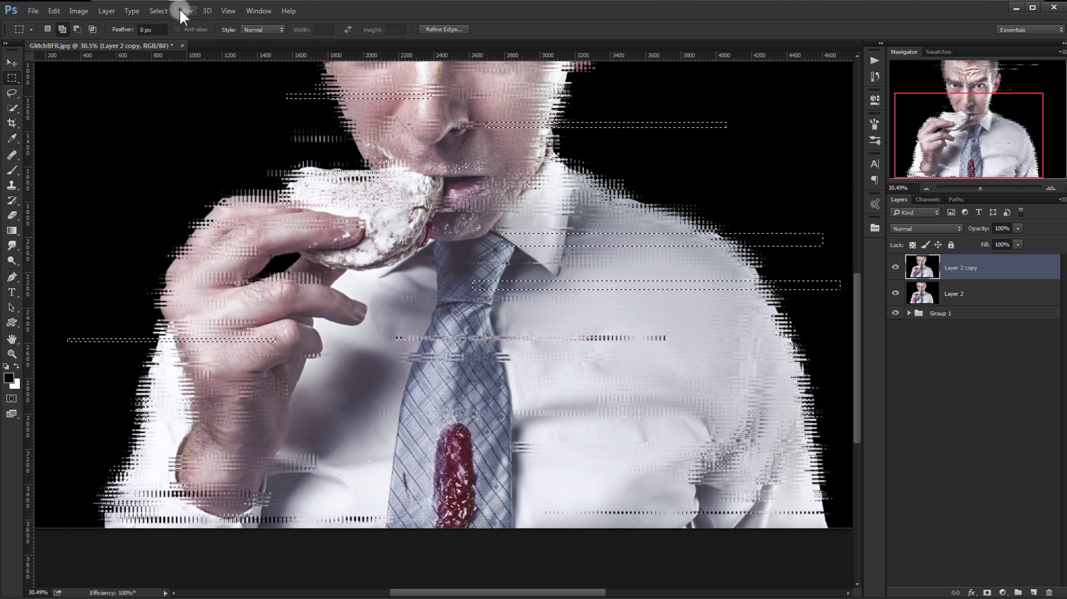
click(180, 8)
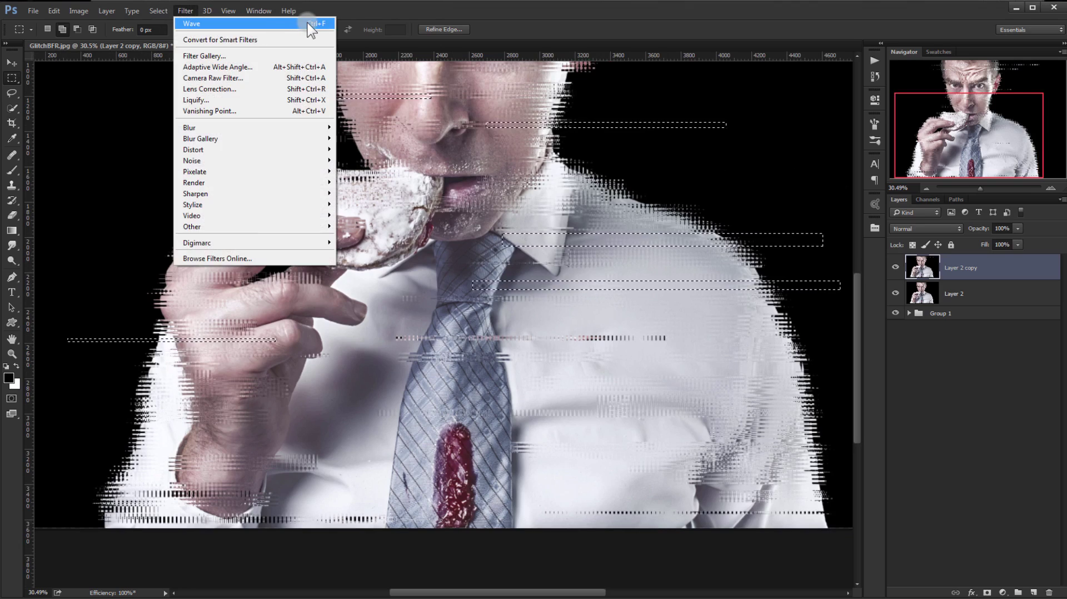
click(545, 5)
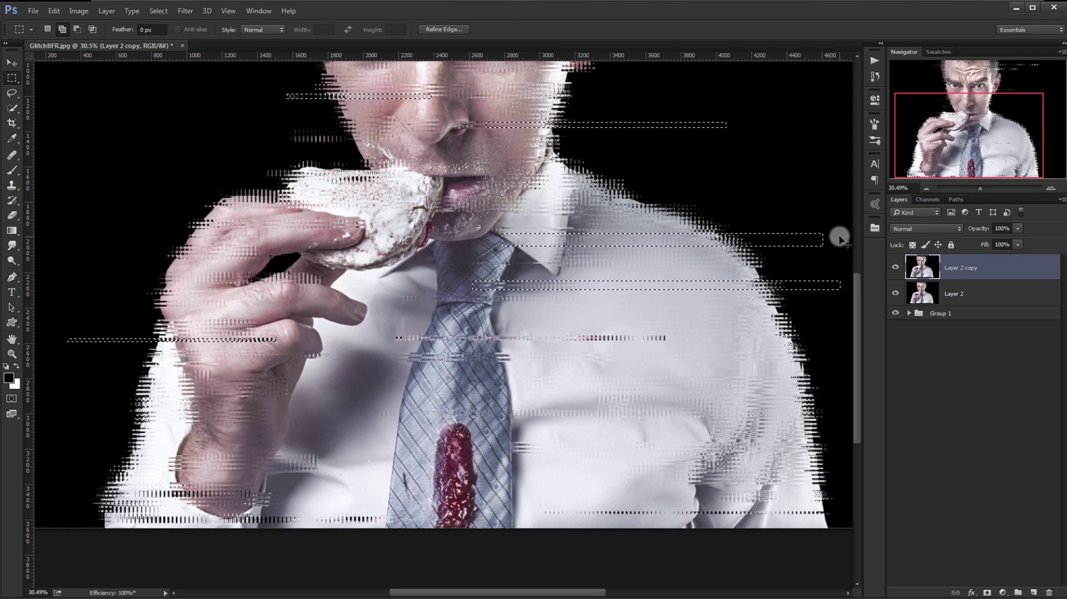
scroll(513, 219, down, 4)
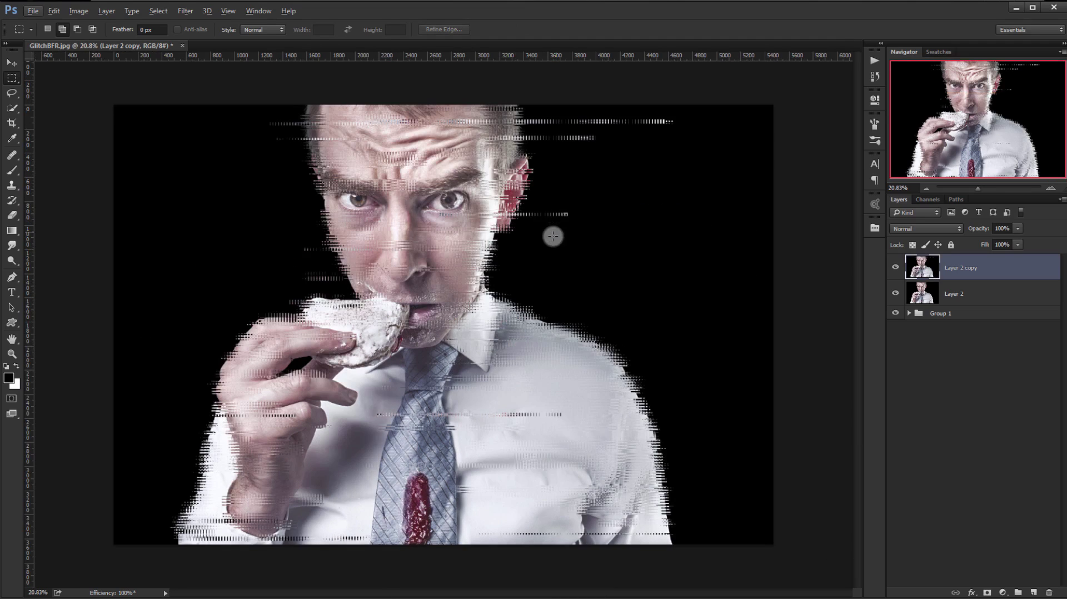
Step: Select thin horizontal strips across the forehead, both cheeks, nose, ear and jaw, extending past the head's outline into the black background
scroll(616, 300, up, 3)
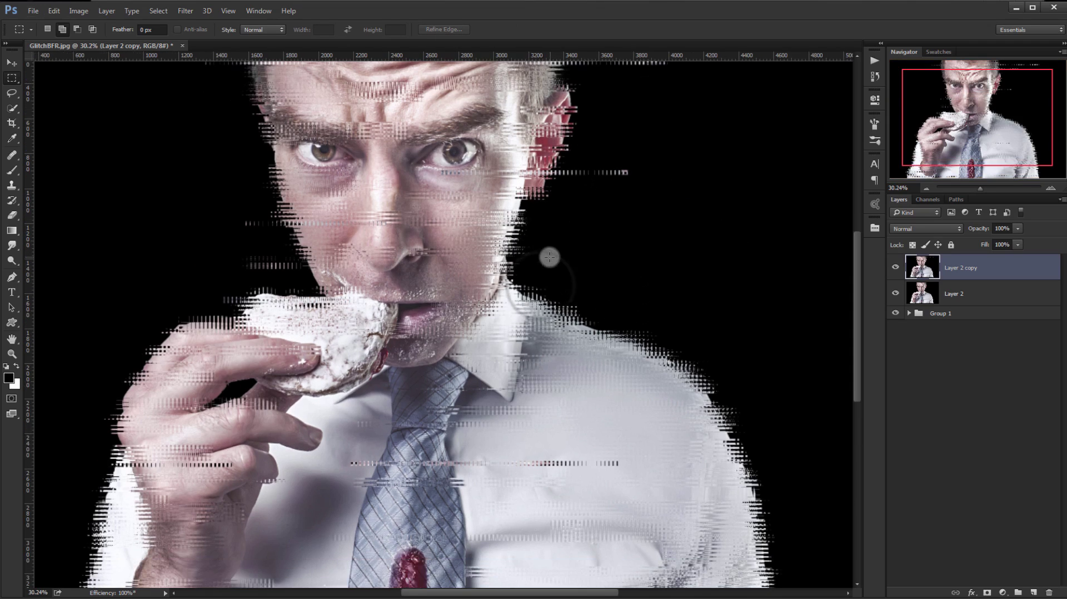
scroll(526, 228, down, 2)
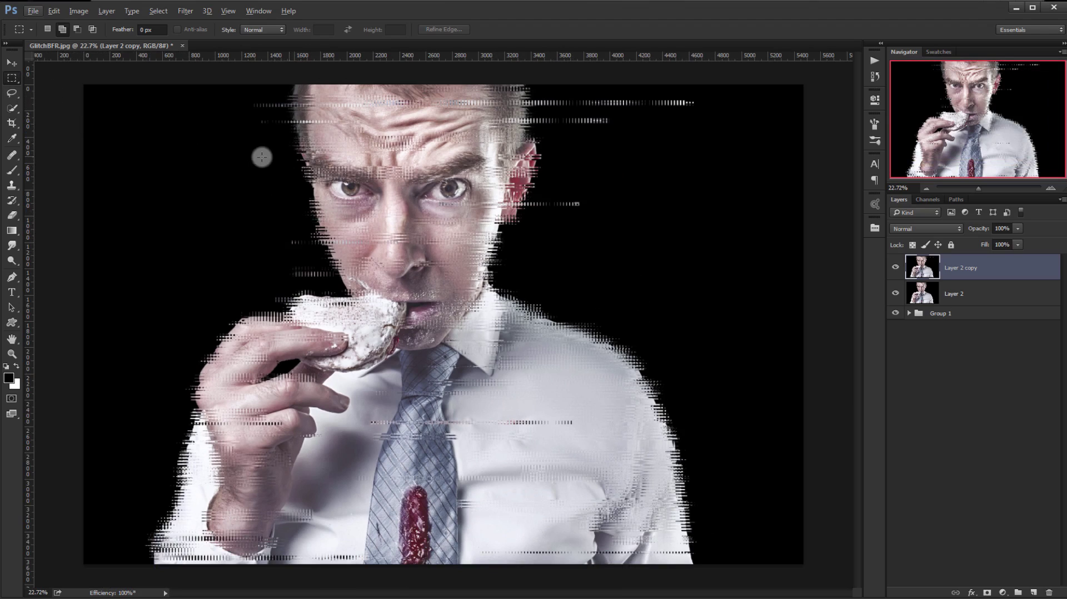
drag(203, 136, 421, 143)
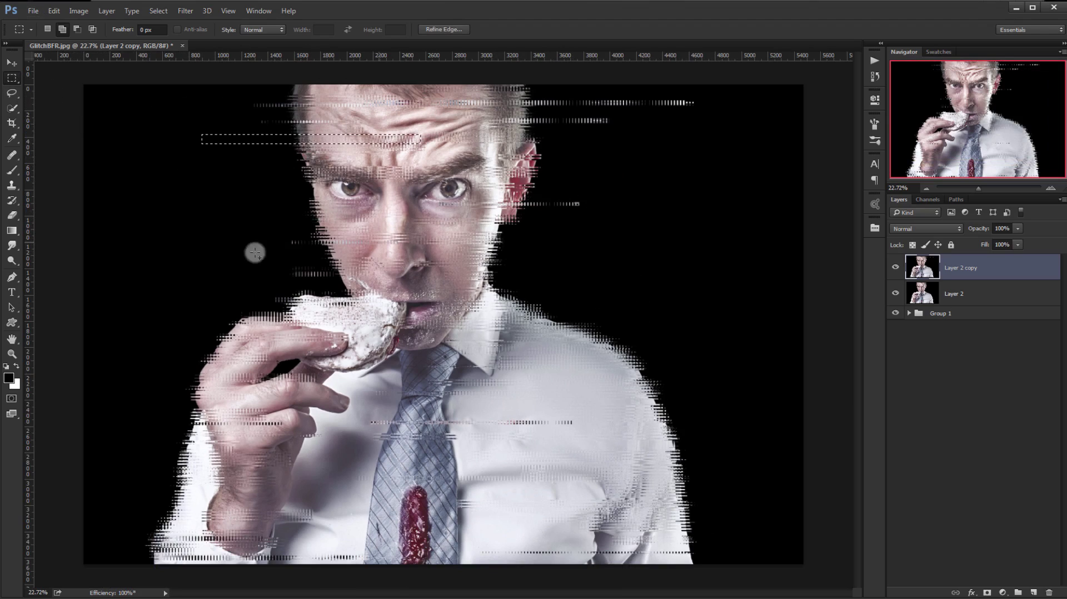
drag(200, 246, 413, 252)
drag(237, 219, 383, 225)
drag(434, 217, 573, 224)
drag(492, 180, 598, 190)
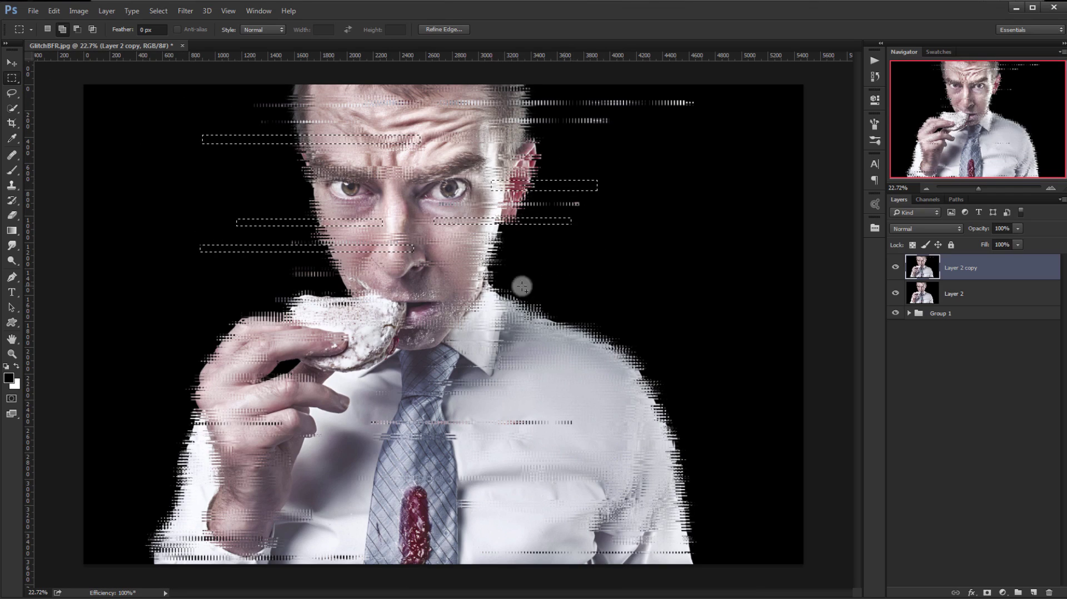
drag(459, 252, 558, 259)
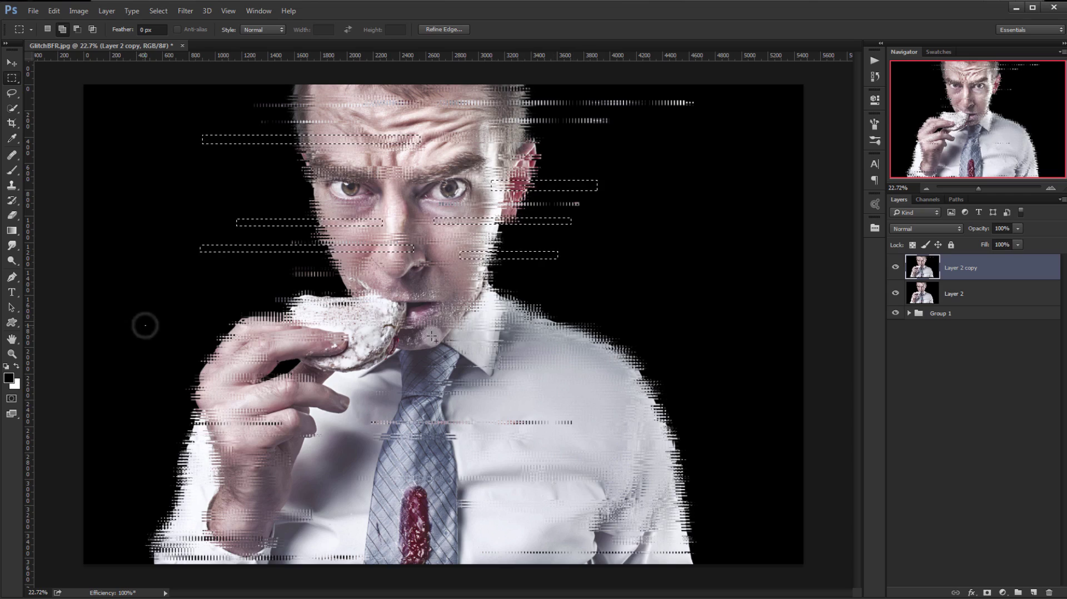
Step: Add long thin strips to the selection across the doughnut, raised hand, mouth, shoulder, chest and both sleeves
drag(146, 326, 662, 334)
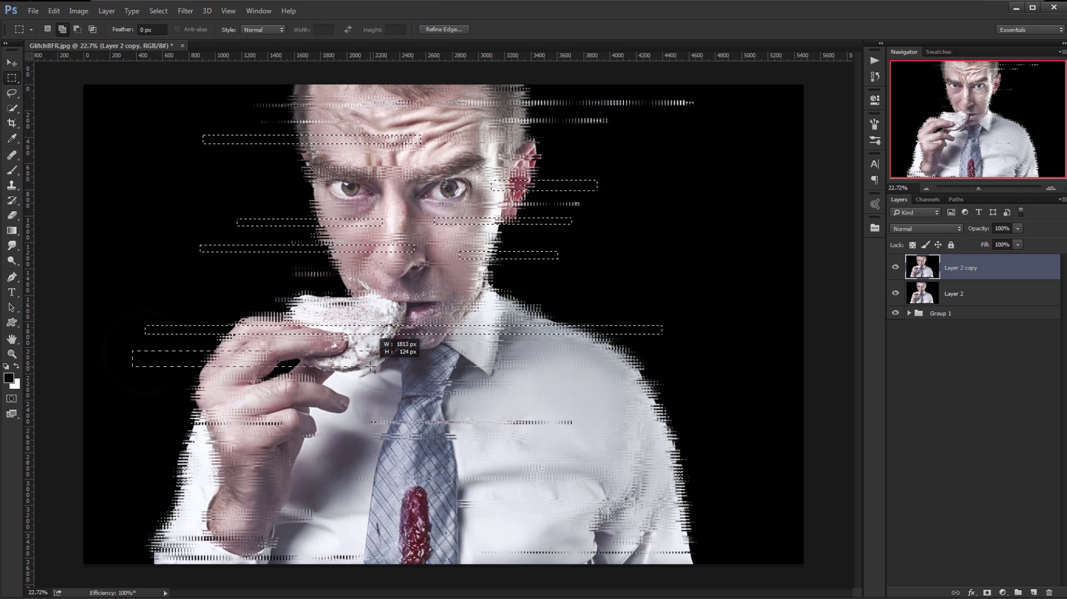
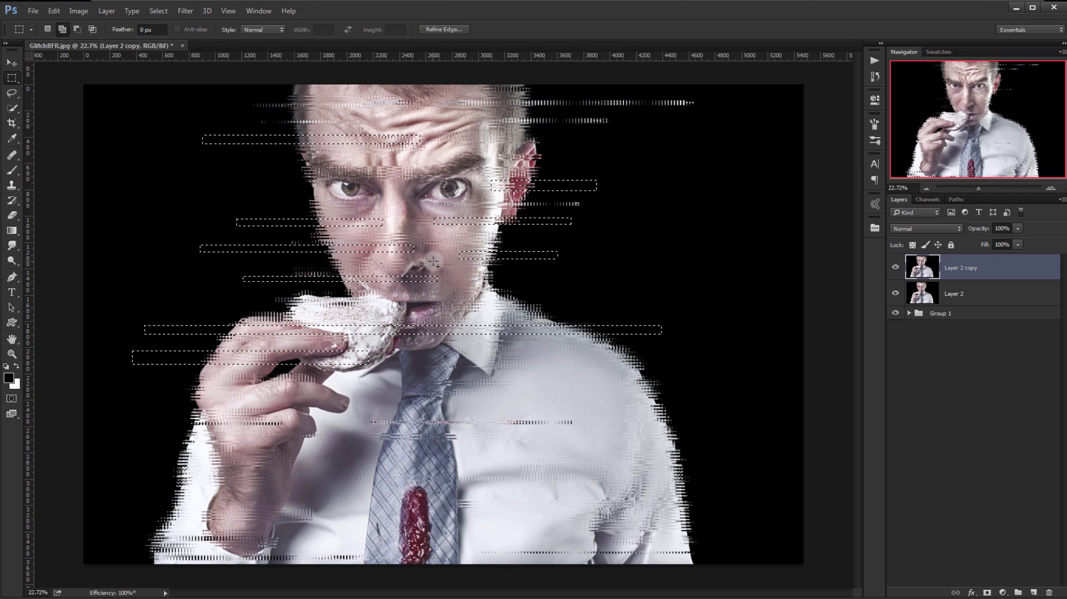
drag(545, 275, 546, 276)
drag(476, 400, 710, 414)
drag(123, 469, 250, 482)
drag(476, 468, 772, 481)
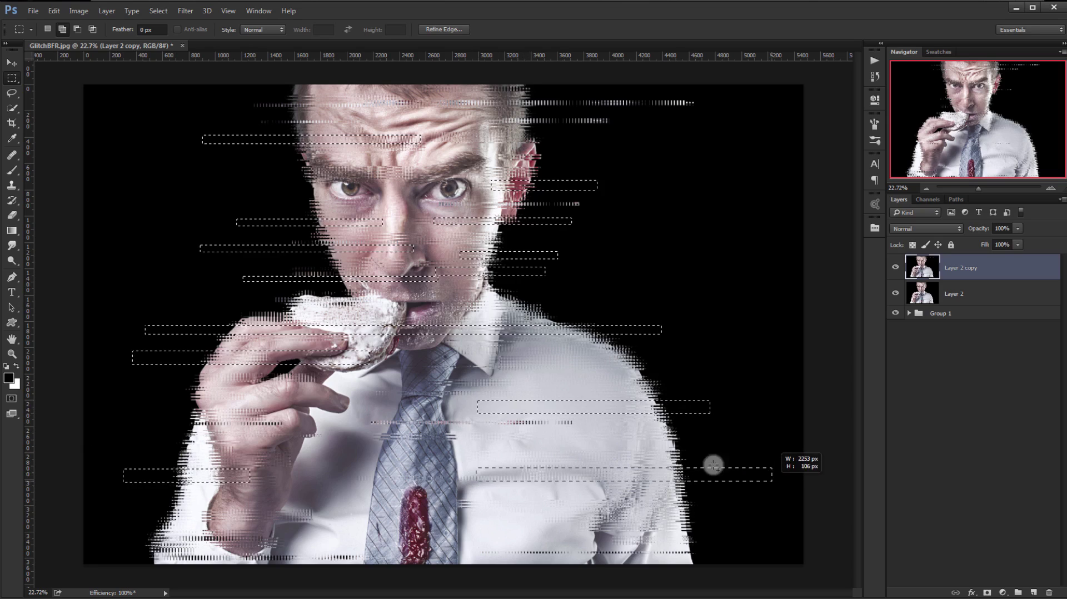
drag(722, 377, 722, 377)
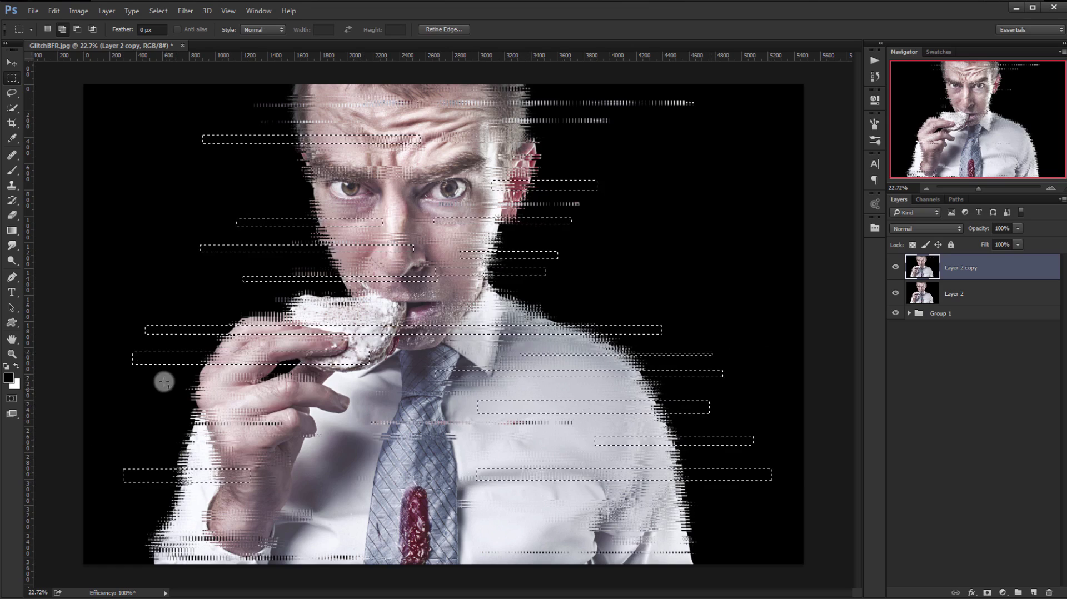
Step: Add more strips to the selection across the wrist, lower shirt, bottom edge and both upper sleeves
drag(126, 508, 507, 517)
drag(256, 532, 528, 535)
drag(610, 527, 740, 539)
mouse_move(120, 531)
mouse_down()
mouse_move(136, 552)
mouse_move(238, 545)
mouse_up()
key(ctrl+z)
drag(134, 548, 342, 555)
drag(118, 437, 396, 446)
drag(576, 424, 757, 429)
Step: Add strips to the selection across the collar, right temple, left eyebrow, forehead and hairline
mouse_move(456, 291)
mouse_down()
mouse_move(755, 288)
mouse_move(731, 287)
mouse_up()
drag(406, 157, 647, 142)
drag(243, 172, 431, 163)
drag(238, 111, 575, 118)
drag(380, 94, 637, 103)
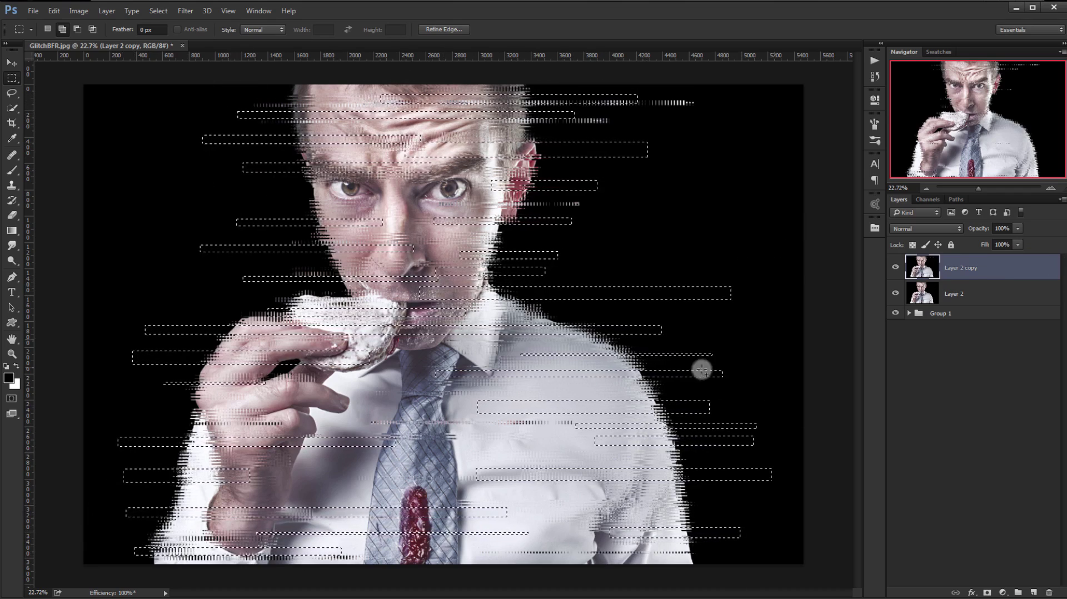
Step: Copy all the selected strips of the distorted portrait onto a new layer
scroll(440, 328, down, 2)
scroll(463, 299, up, 3)
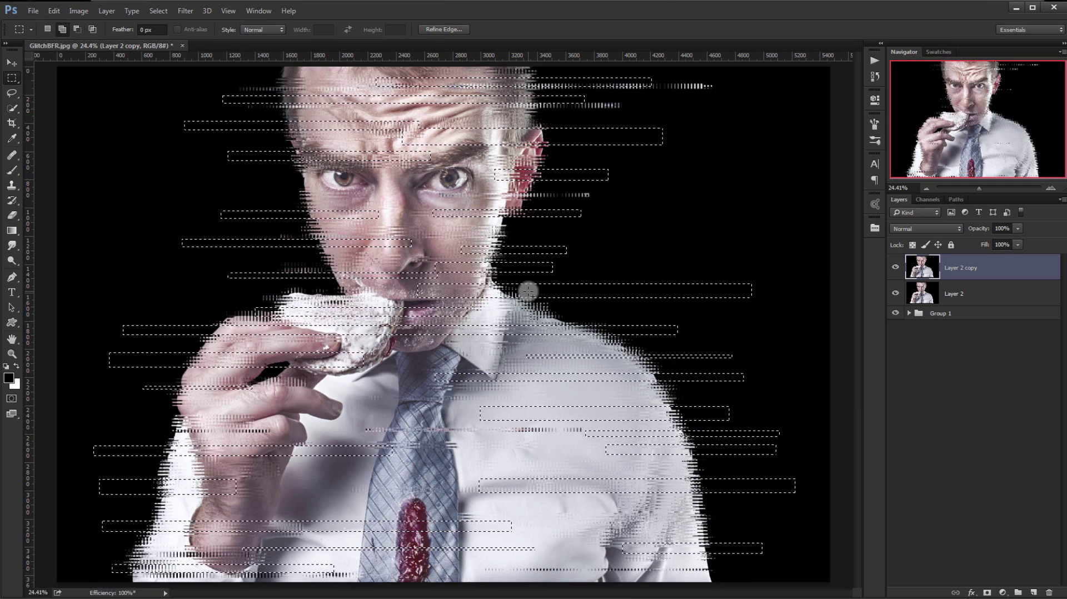
key(ctrl+j)
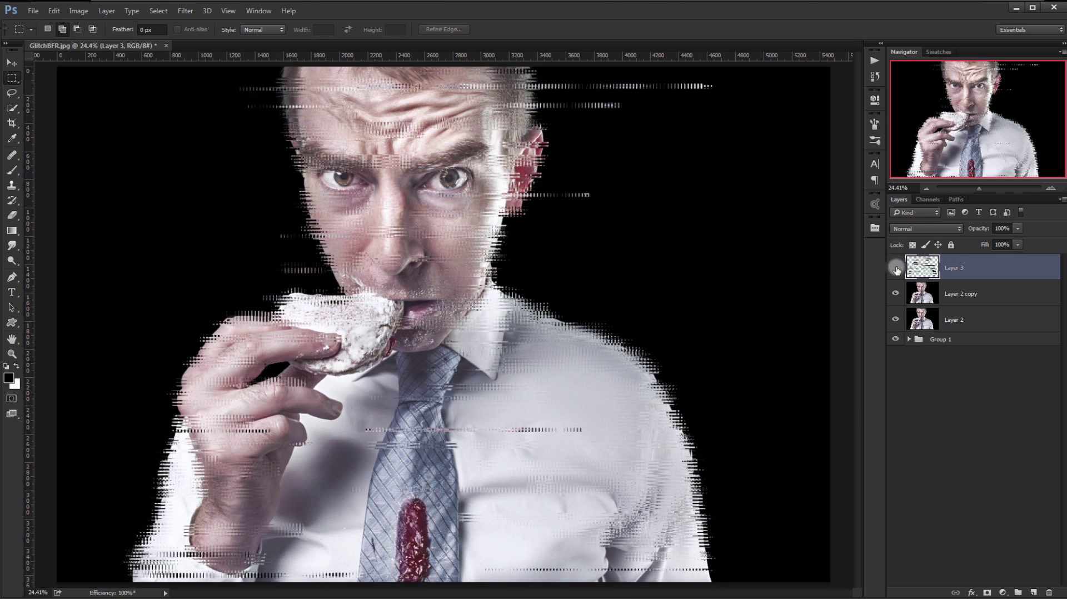
Step: Apply the Fragment pixelate filter to the copied strips layer
scroll(374, 194, down, 2)
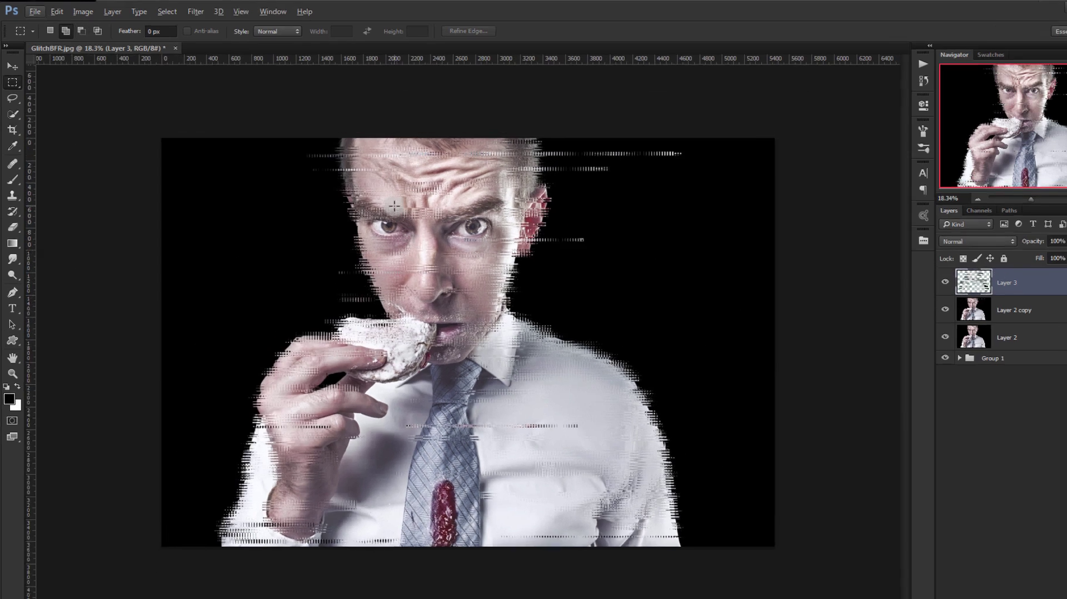
scroll(389, 239, up, 2)
click(186, 12)
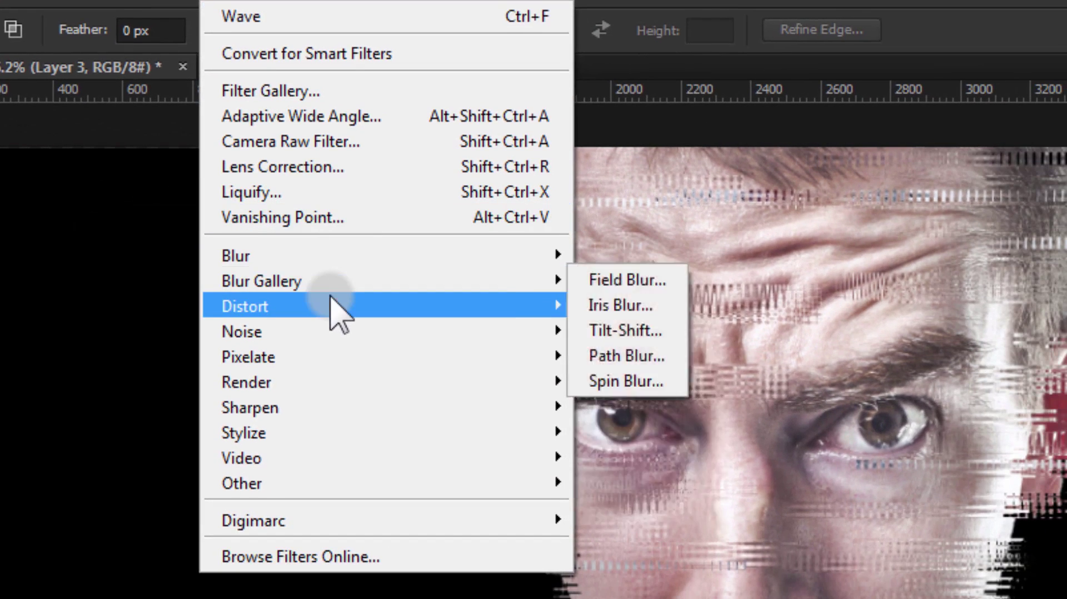
mouse_move(535, 375)
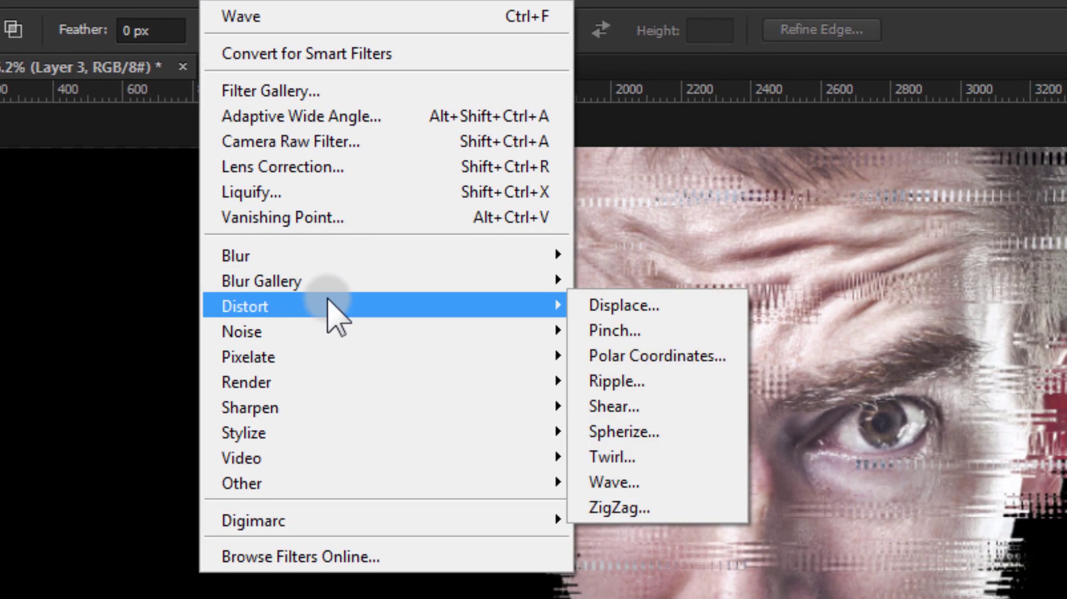
mouse_move(329, 352)
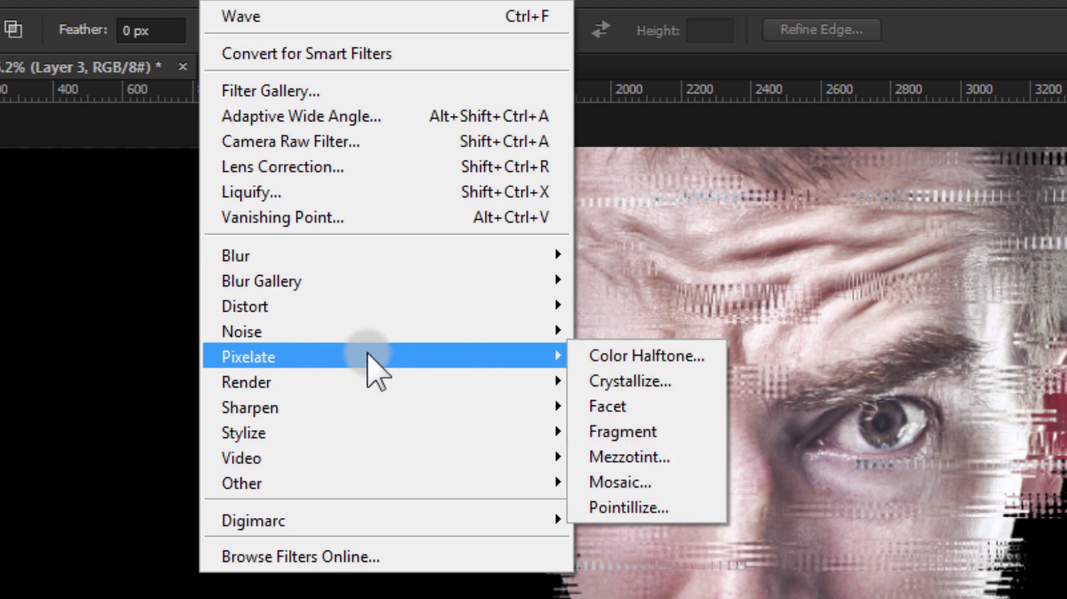
click(634, 434)
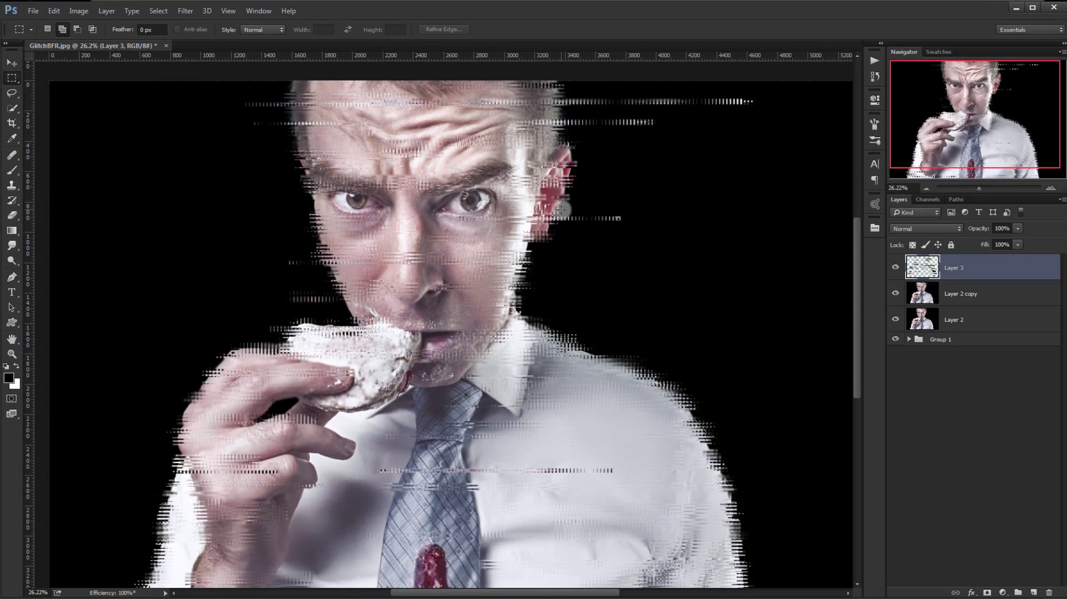
Step: Distort the copied strips layer with the Wave filter, keeping its existing square-wave settings
scroll(1058, 354, up, 1)
scroll(549, 170, up, 2)
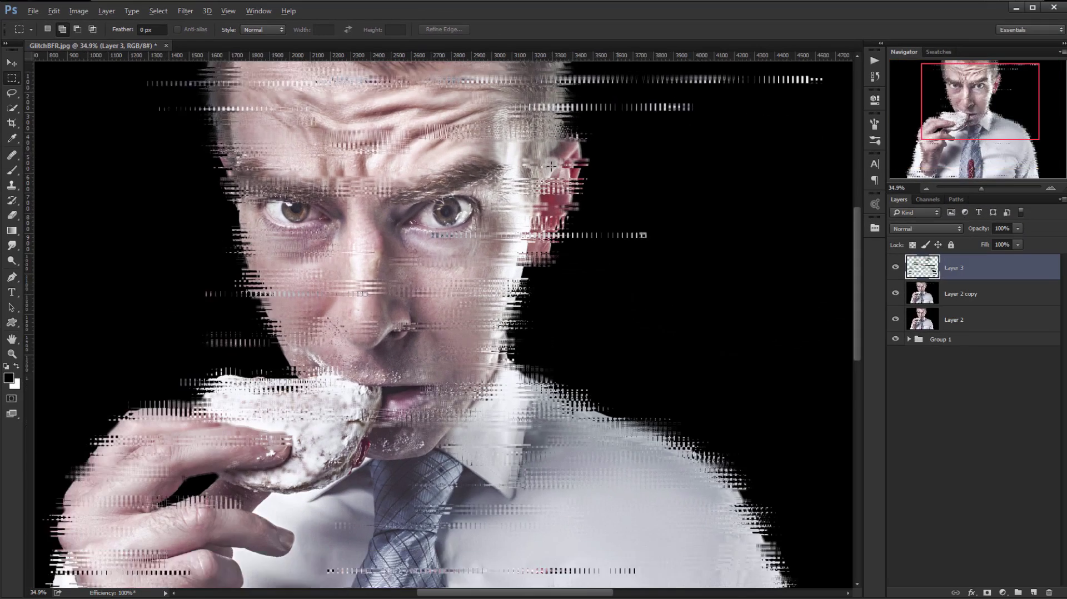
scroll(549, 170, down, 5)
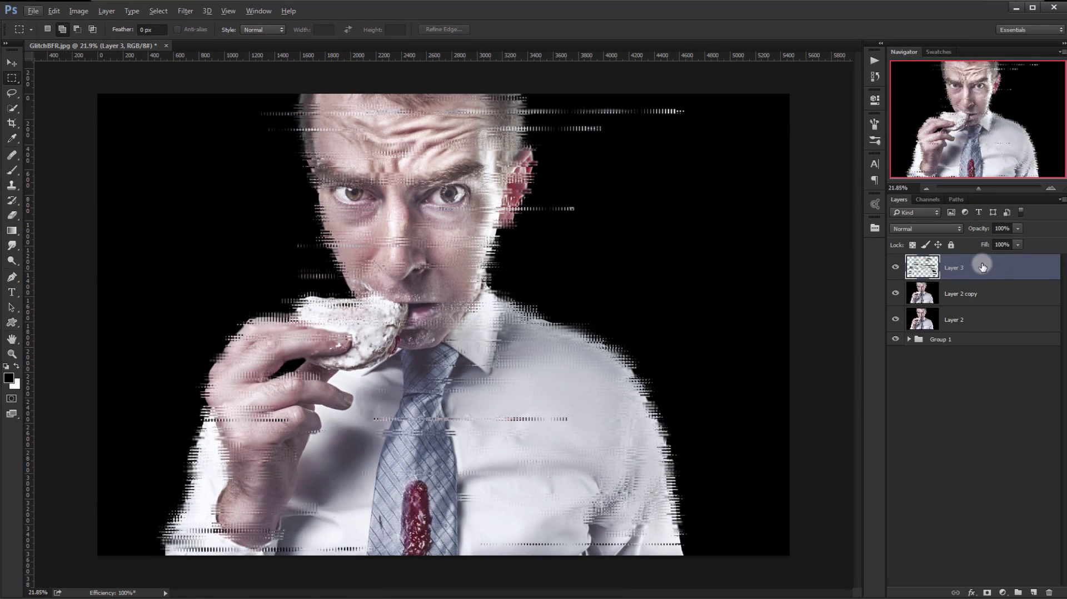
scroll(225, 188, up, 2)
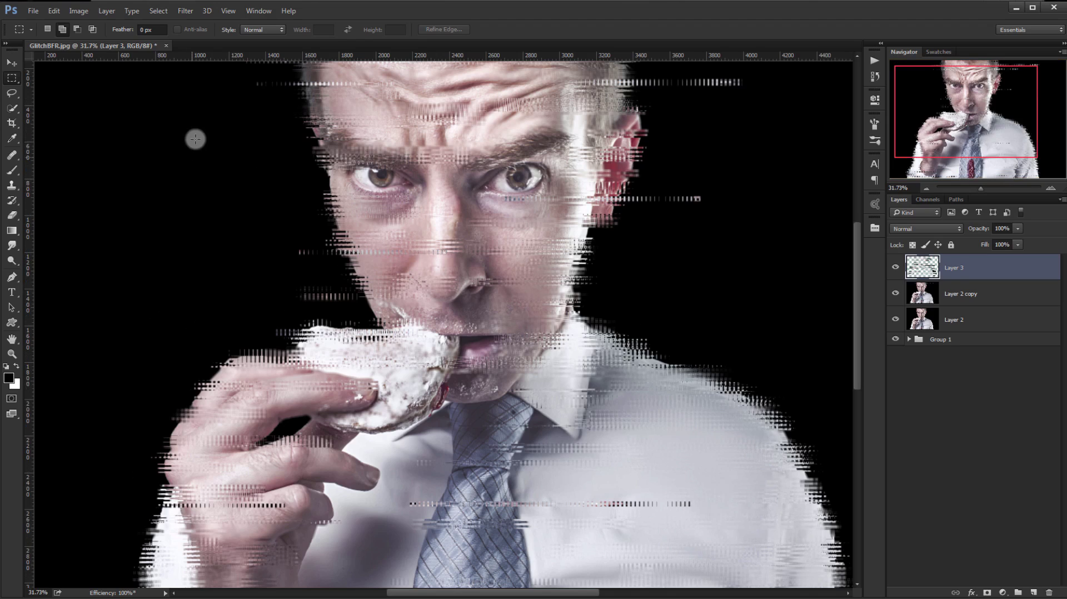
click(181, 10)
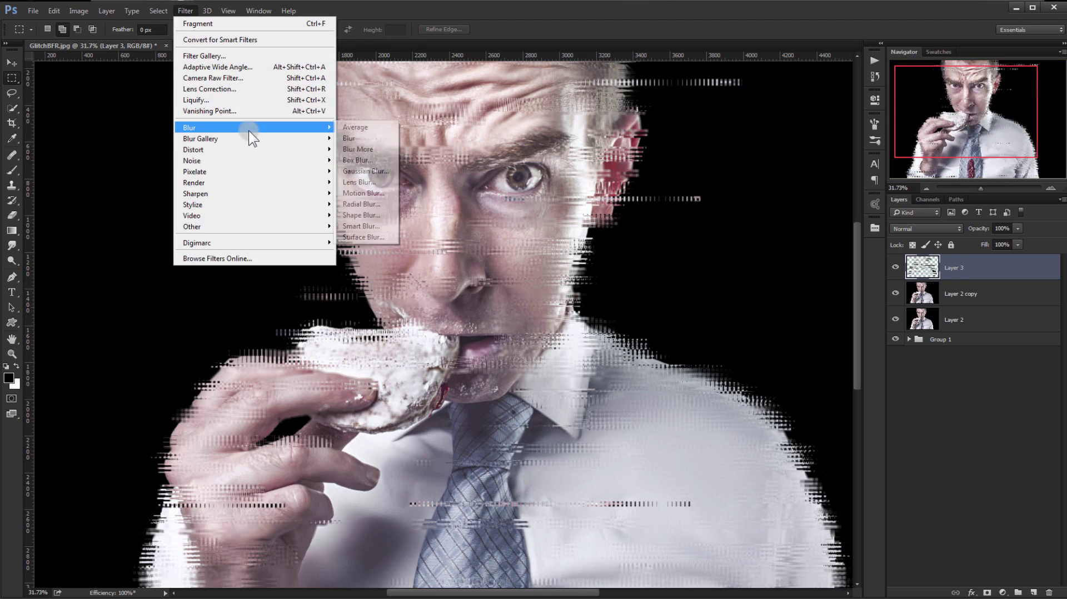
mouse_move(250, 162)
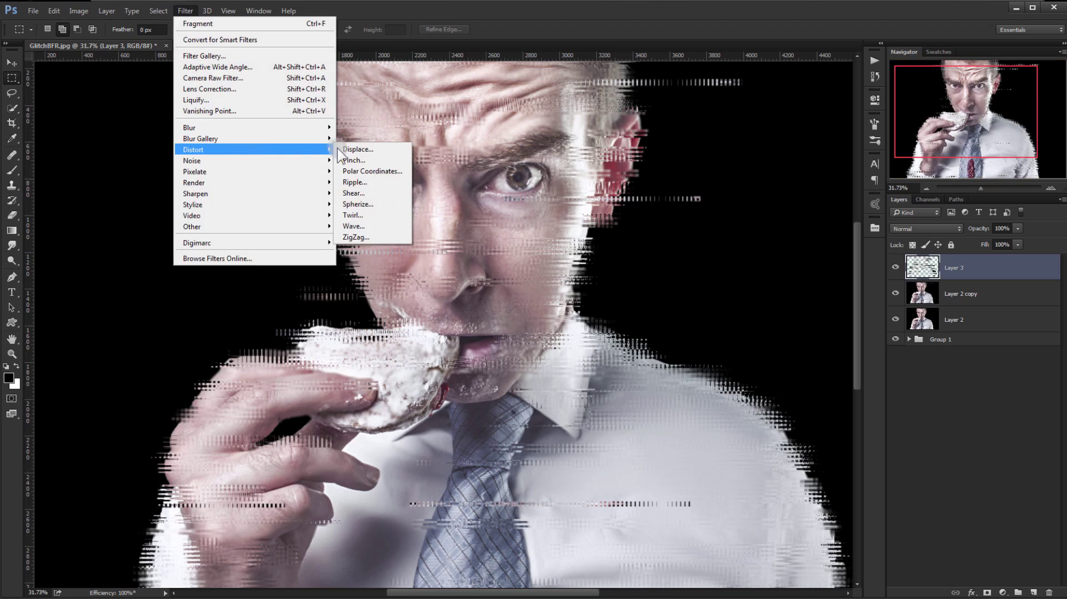
click(386, 225)
click(723, 134)
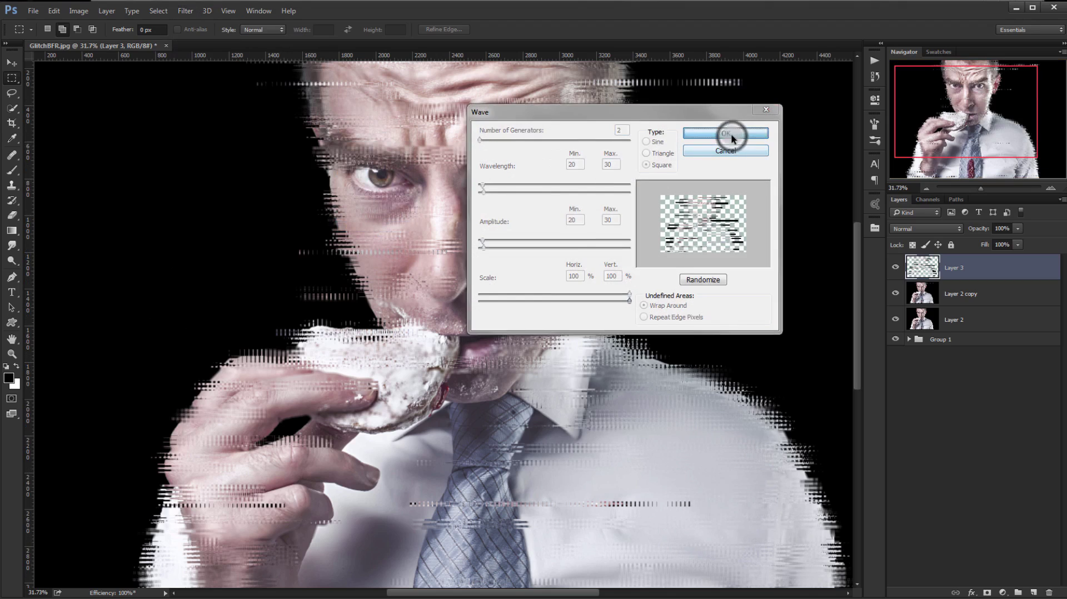
Step: Shift the copied strips layer about 111 px horizontally to the right with Free Transform
scroll(372, 184, down, 5)
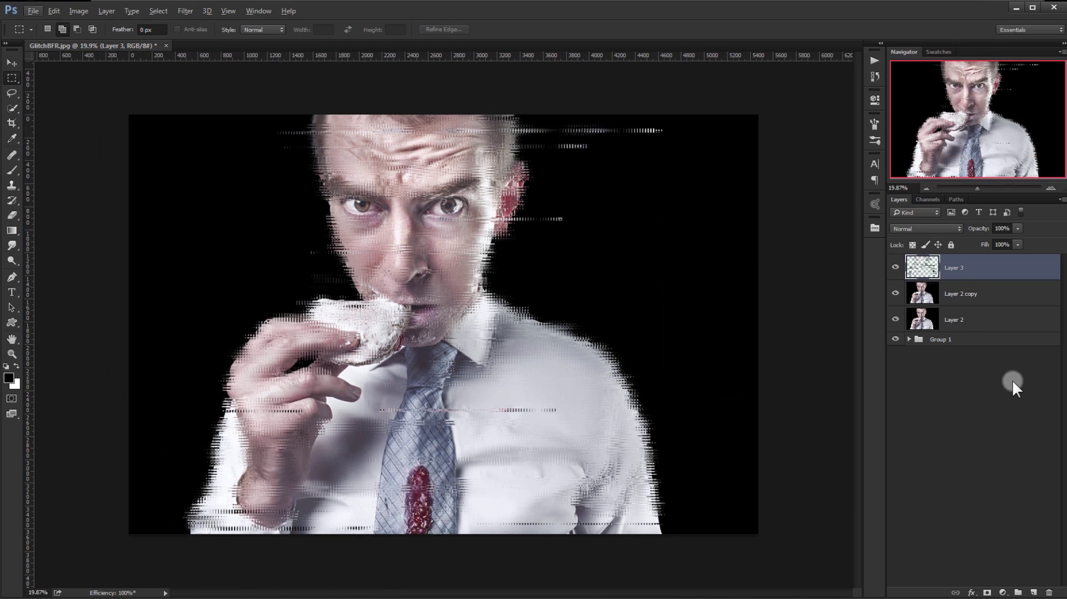
key(ctrl+t)
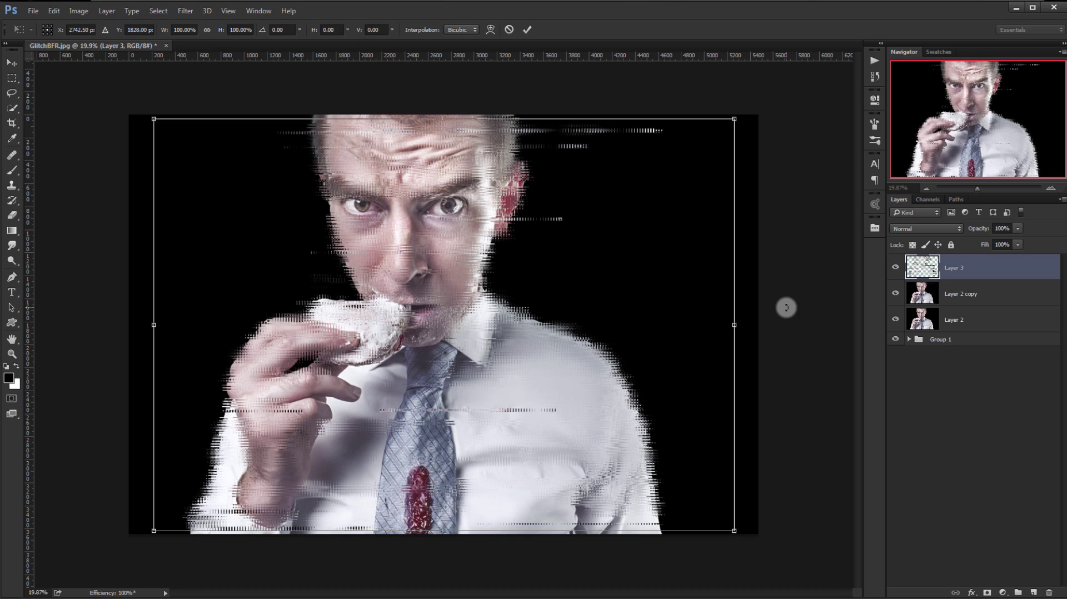
key(Right)
key(Right)
key(Right)
key(Right)
key(Right)
key(Right)
key(Right)
key(Right)
key(Right)
key(Right)
key(Right)
key(Right)
key(Right)
key(Right)
key(Right)
key(Right)
key(Right)
key(Right)
key(Right)
key(Right)
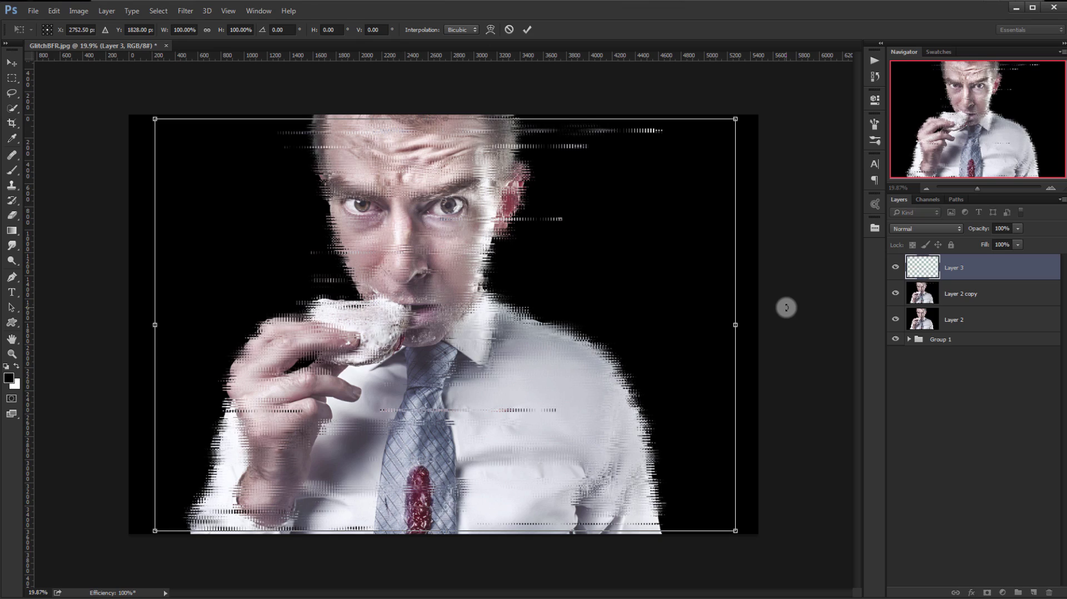
key(Right)
key(Right)
key(Right)
key(Right)
key(Right)
key(Right)
key(Right)
key(Right)
key(Right)
key(Right)
key(Right)
key(Right)
key(Right)
key(Right)
key(Right)
key(Right)
key(Right)
key(Right)
key(Right)
key(Right)
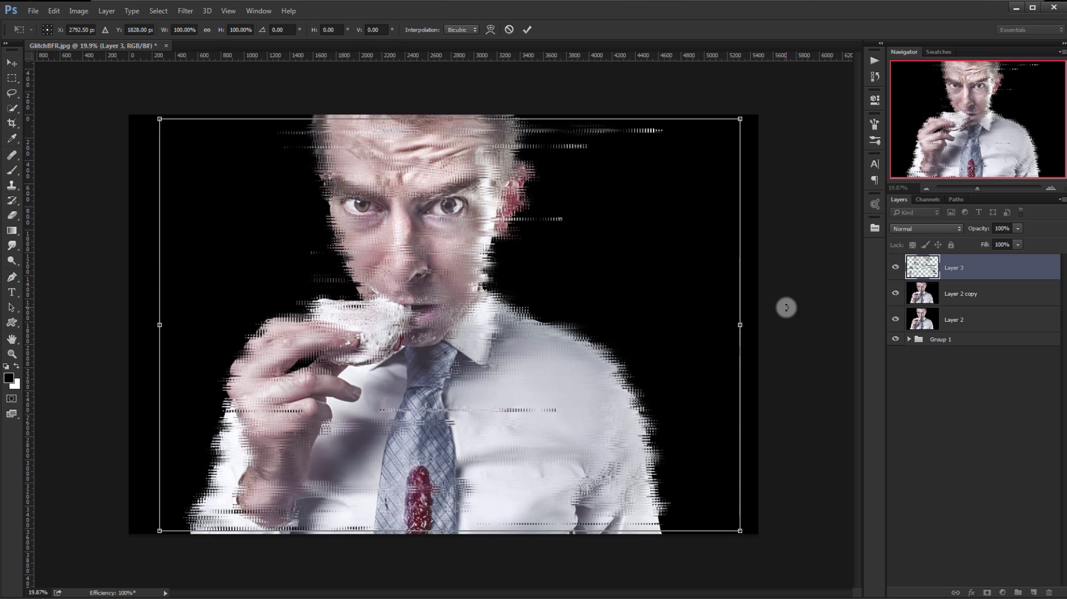
key(Right)
key(Right)
key(Right)
key(Right)
key(Right)
key(Right)
key(Right)
key(Right)
key(Right)
key(Right)
key(Right)
key(Right)
key(Right)
key(Right)
key(Right)
key(Right)
key(Right)
key(Right)
key(Right)
key(Right)
key(Right)
key(Right)
key(Right)
key(Right)
key(Right)
key(Right)
key(Right)
key(Right)
key(Right)
key(Right)
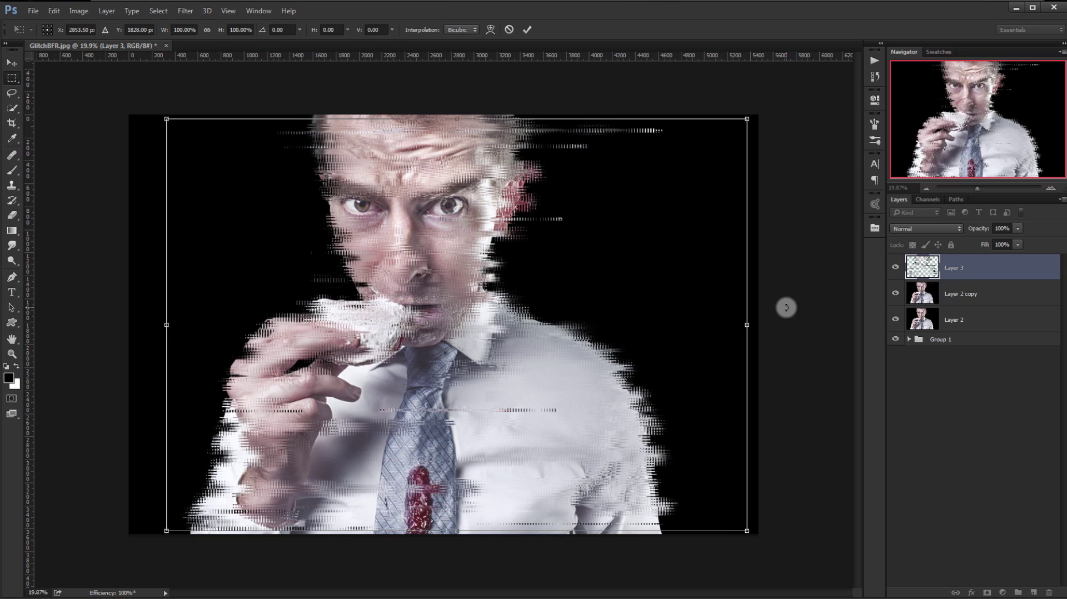
key(Return)
scroll(518, 255, up, 2)
scroll(518, 255, down, 2)
scroll(520, 364, up, 1)
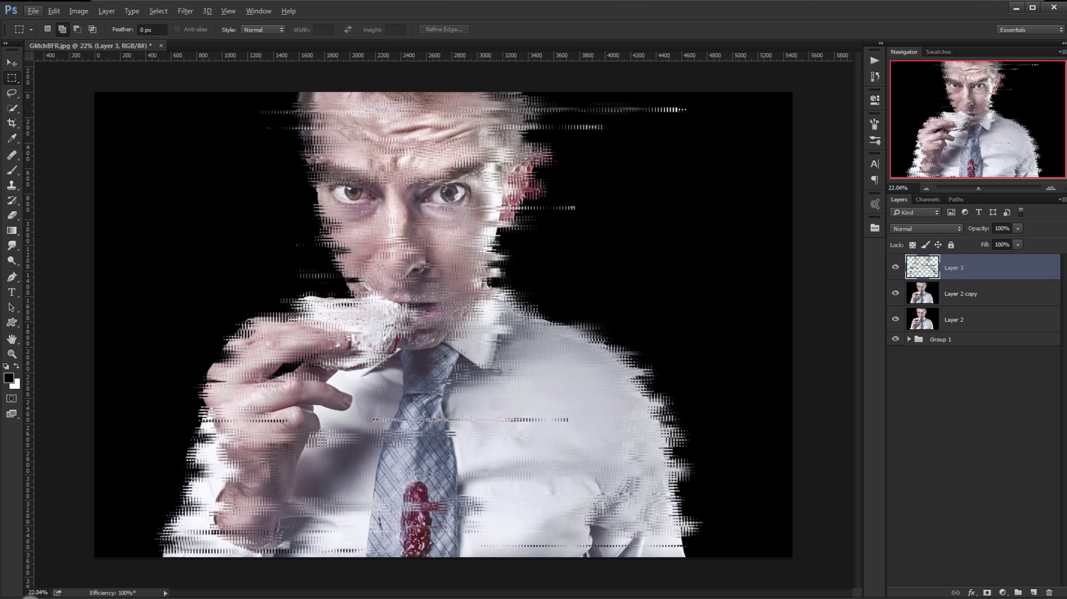
Step: Switch to the Glitch Effect folder in Windows Explorer and place VHS TEXTURE 01.jpg into the portrait document
key(alt+Tab)
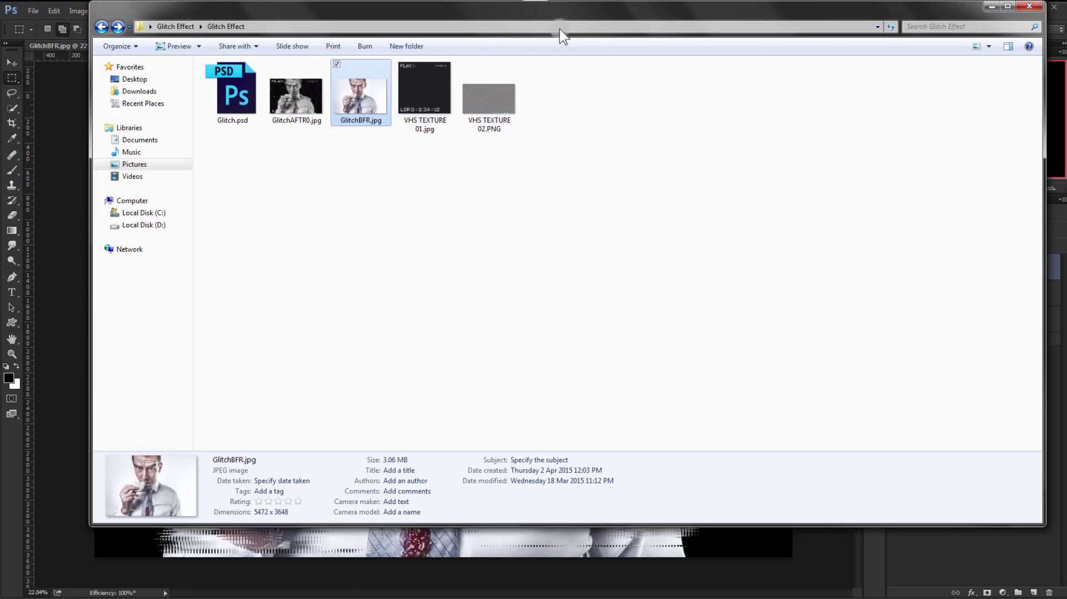
drag(546, 28, 656, 98)
click(556, 185)
click(536, 174)
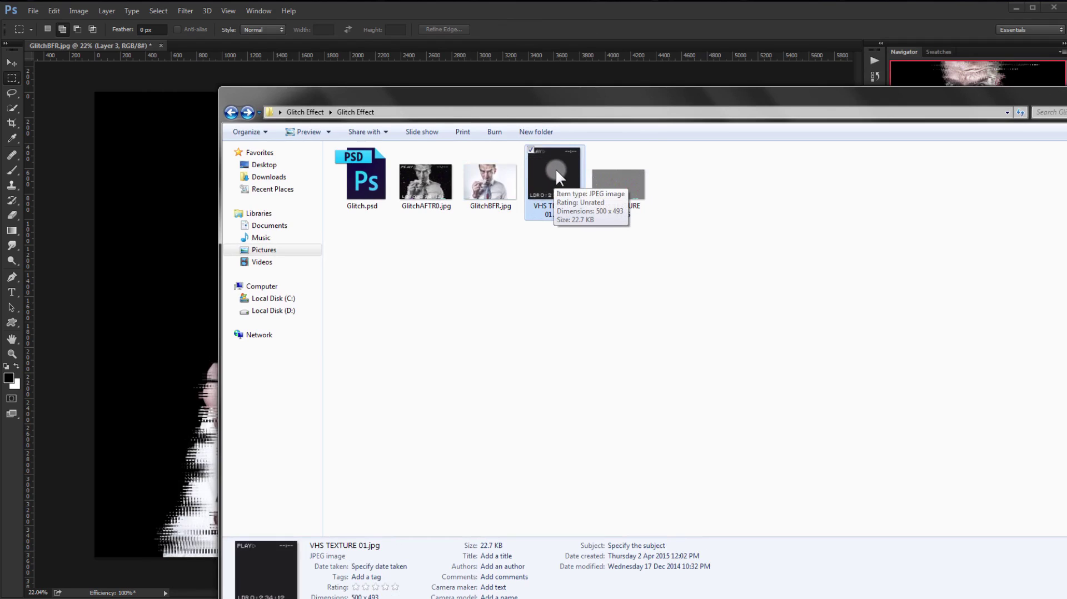
drag(555, 165, 183, 236)
Step: Align the placed VHS texture with the canvas's upper-left corner and stretch it to fill the whole canvas
drag(431, 322, 115, 120)
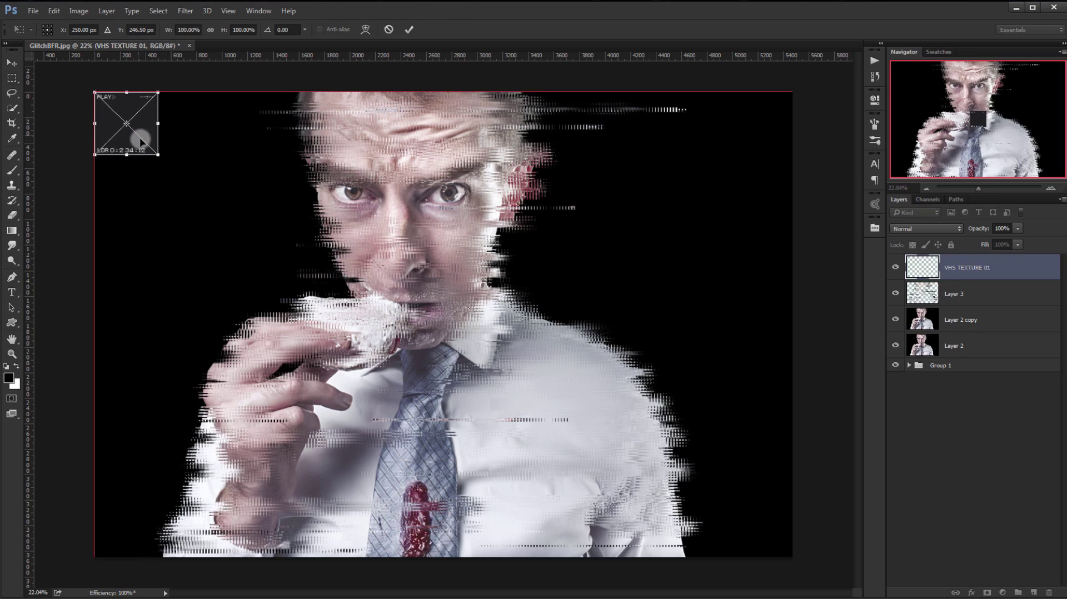
drag(162, 158, 793, 561)
key(Return)
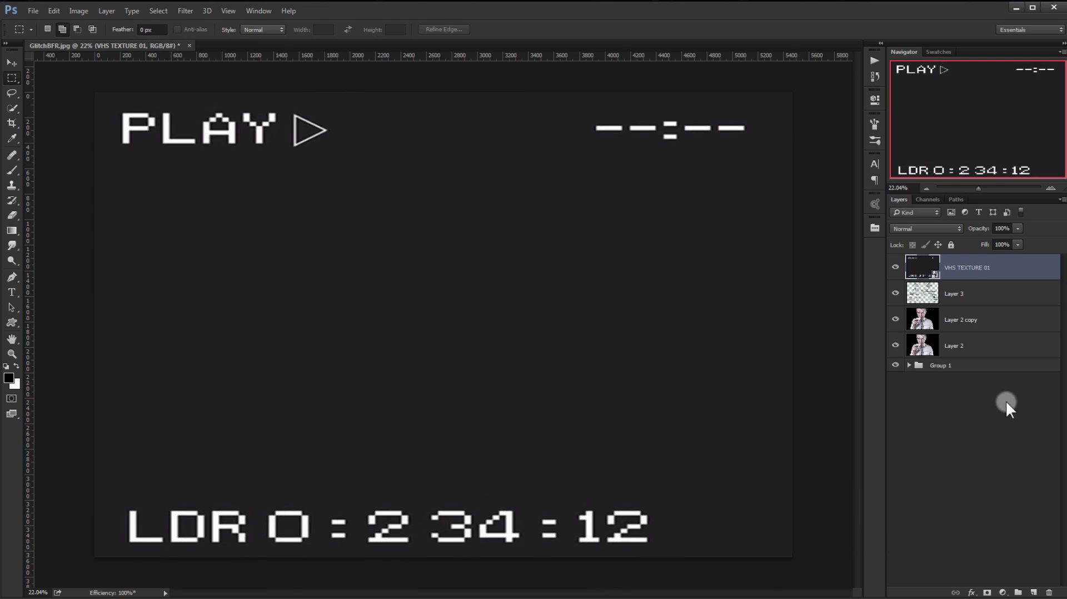
Step: Set the VHS TEXTURE 01 layer's blend mode to Lighten
click(931, 229)
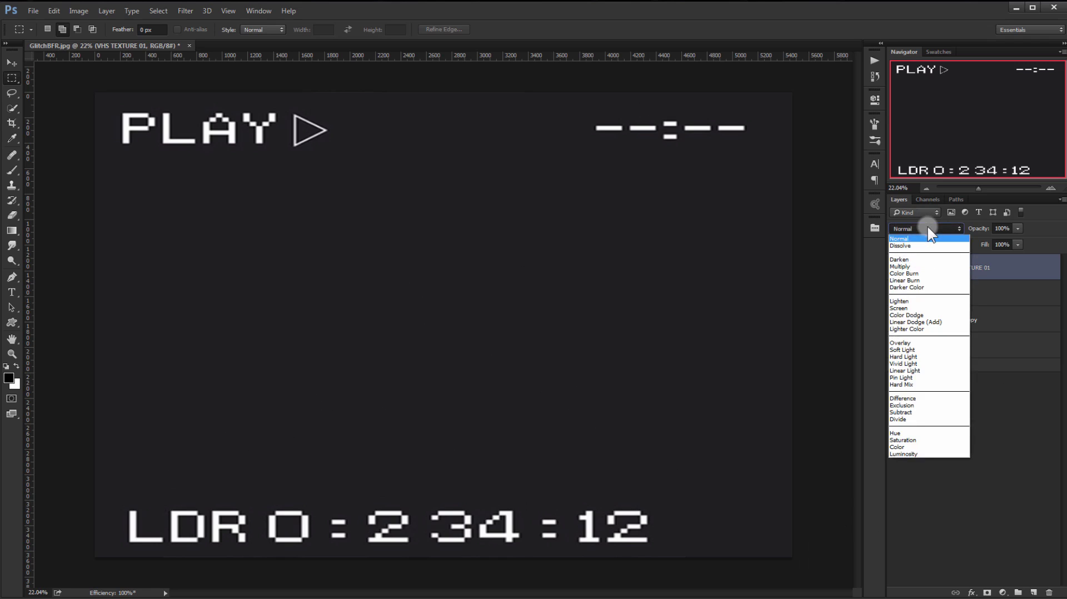
click(928, 301)
ctrl+click(482, 294)
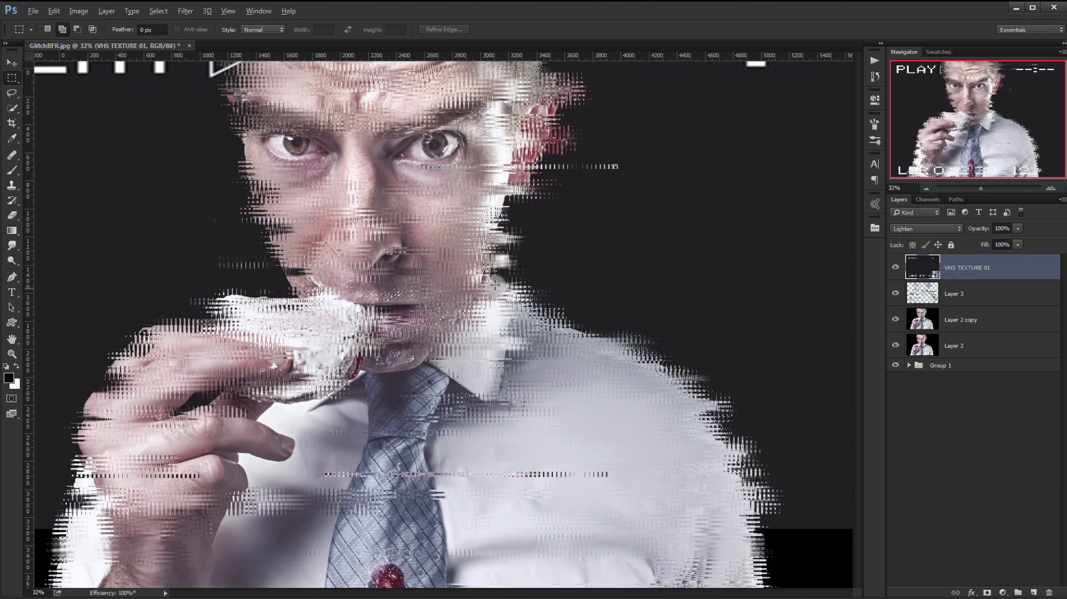
Step: Compare the full portrait with and without the VHS TEXTURE 01 layer
drag(453, 276, 473, 271)
scroll(473, 271, down, 3)
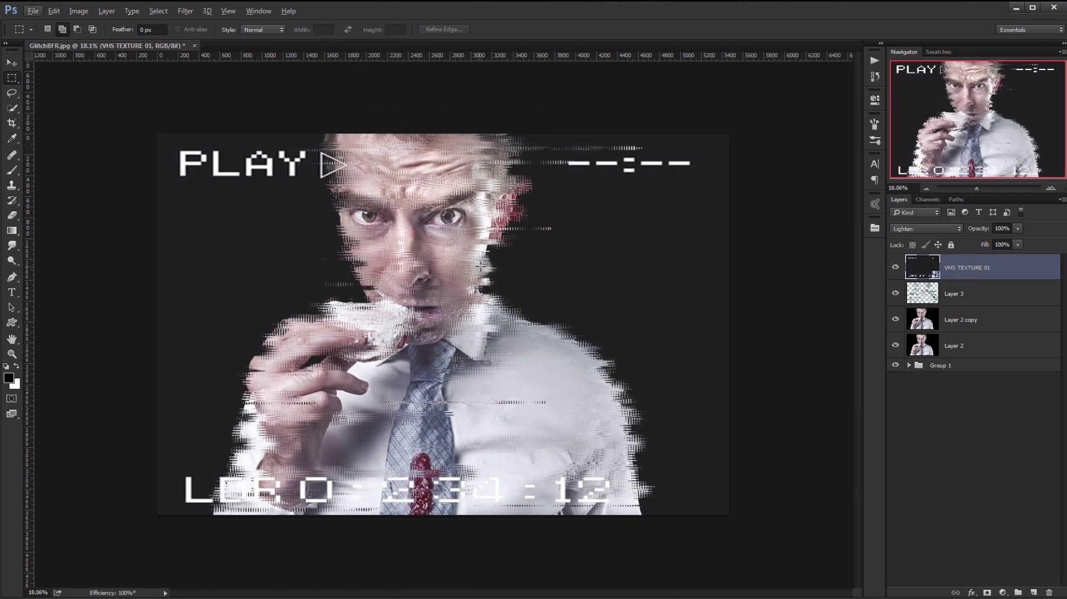
click(895, 269)
click(895, 269)
click(895, 269)
click(895, 271)
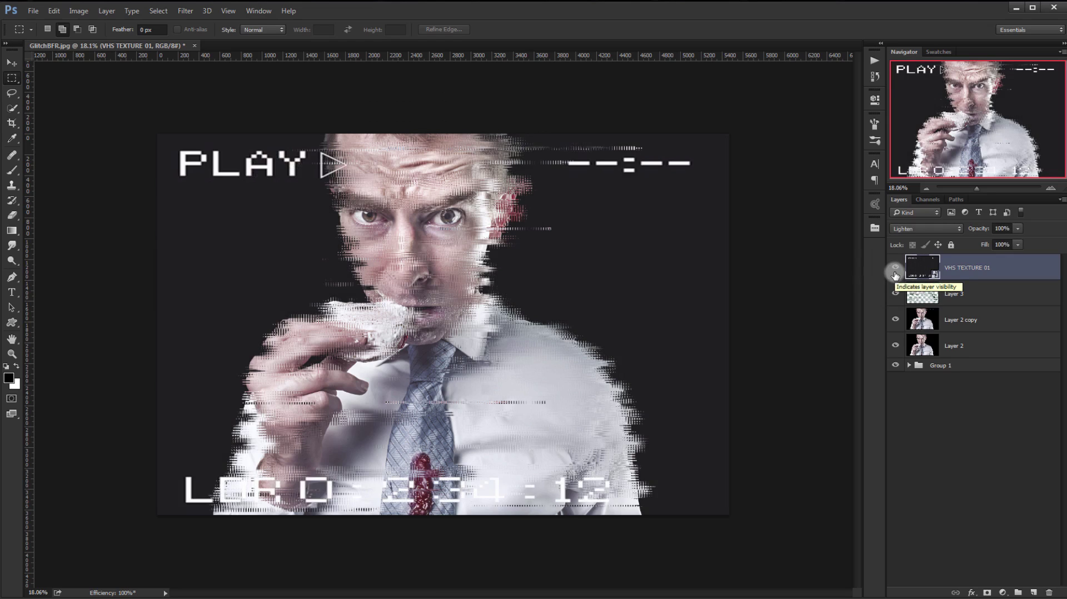
Step: Hide the VHS TEXTURE 01 layer and add a new empty layer directly above Layer 3
click(971, 294)
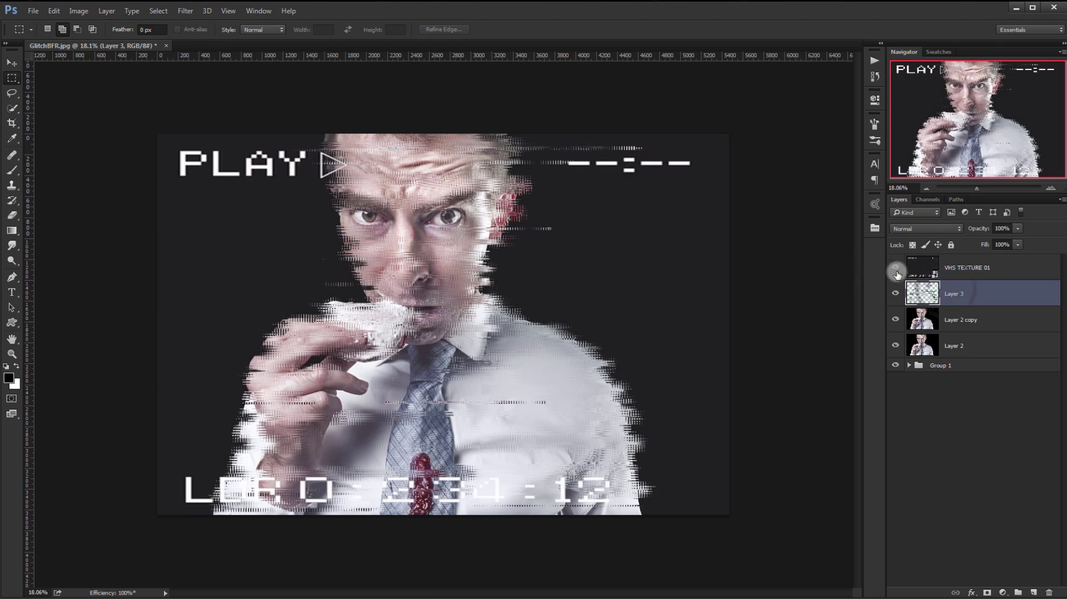
click(896, 271)
click(968, 293)
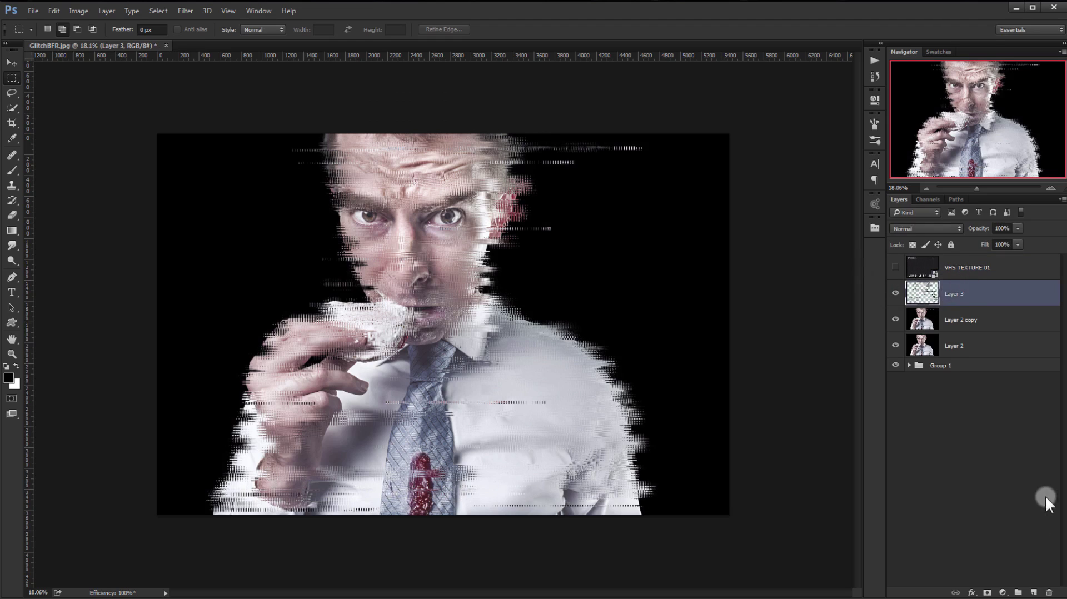
click(921, 268)
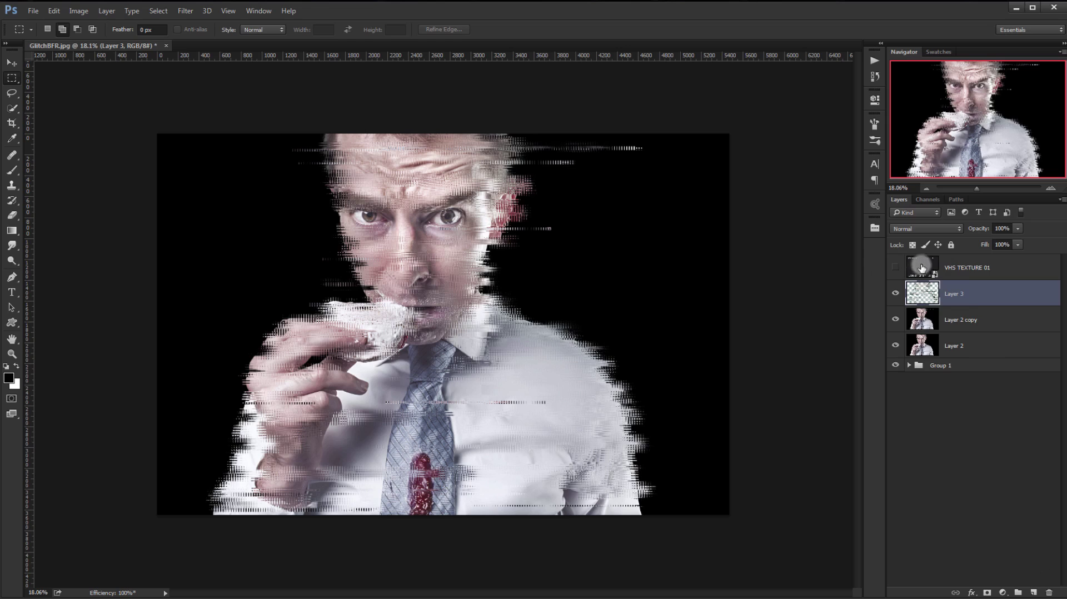
click(1036, 591)
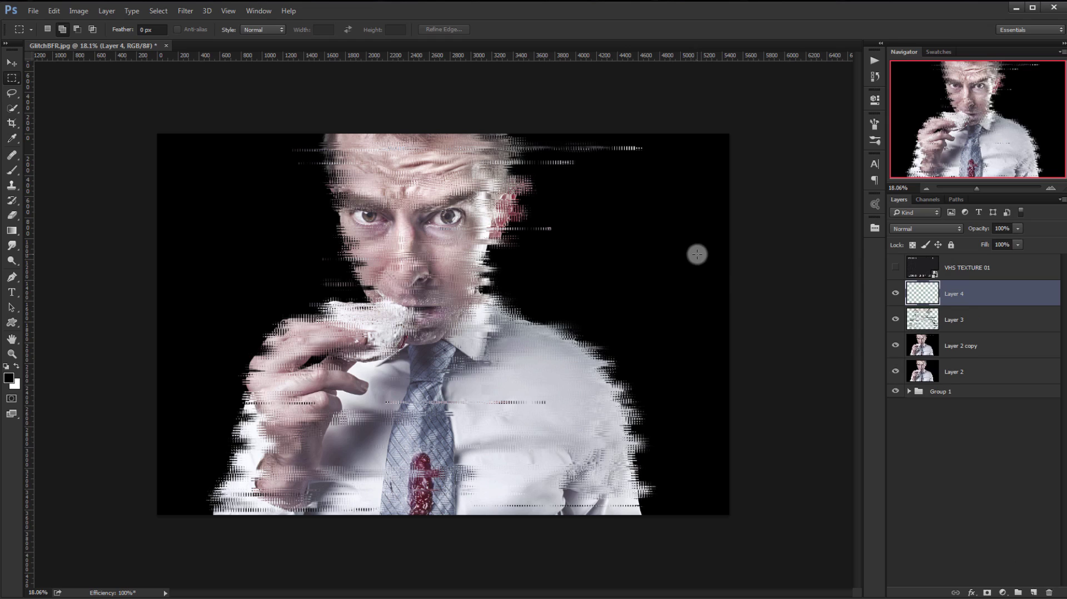
Step: Fill the new empty Layer 4 with 50% Gray in Normal mode at 100% opacity
key(shift+F5)
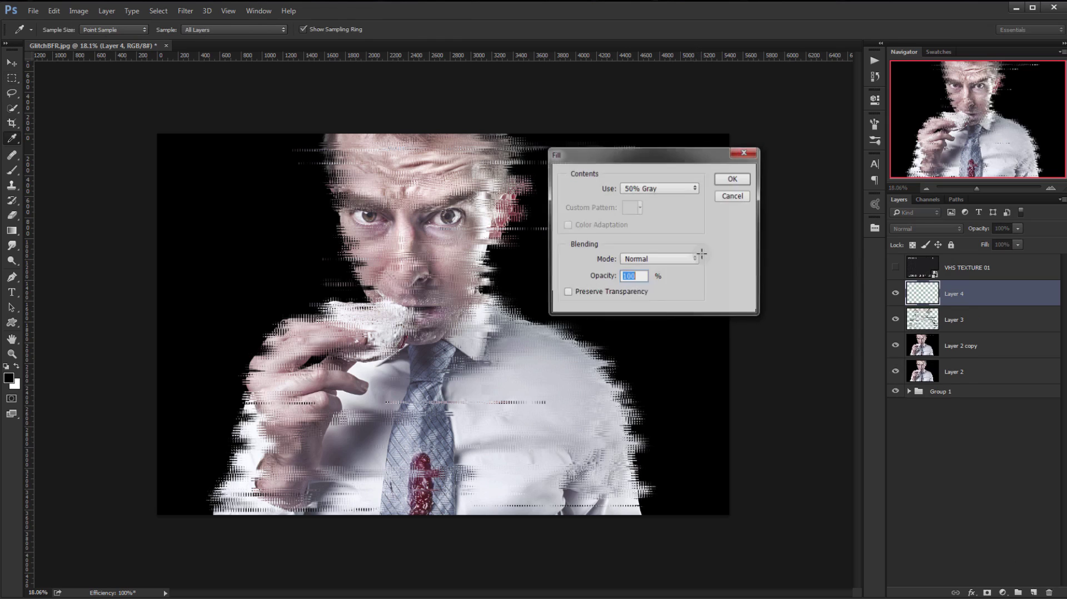
click(677, 184)
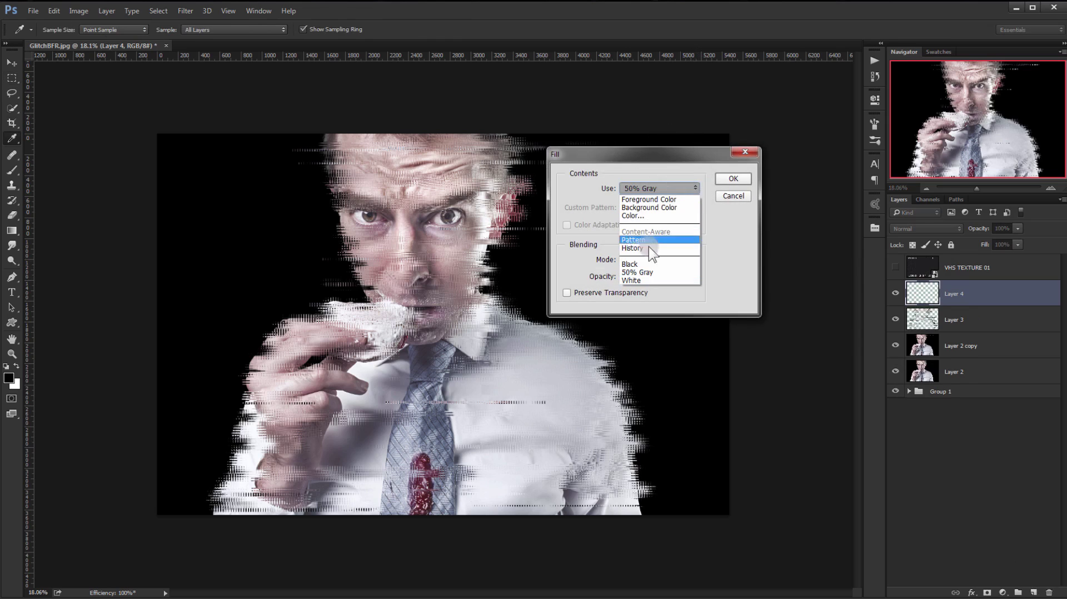
click(648, 273)
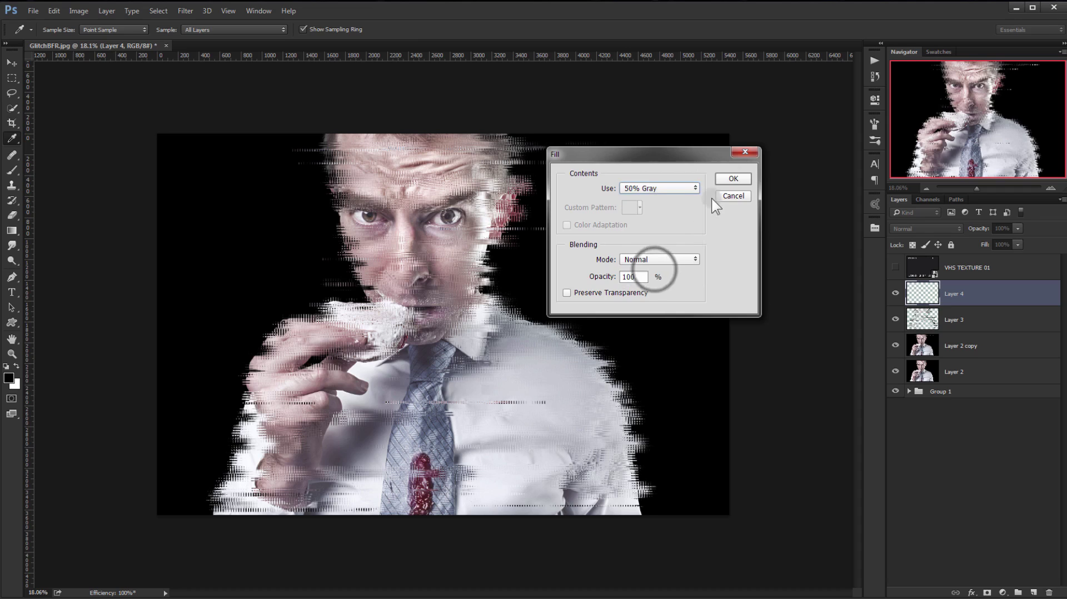
click(733, 179)
Step: Apply the Halftone Pattern filter to Layer 4 with Size 1, Contrast 50 and Line pattern type, and set its blend mode to Subtract
click(184, 11)
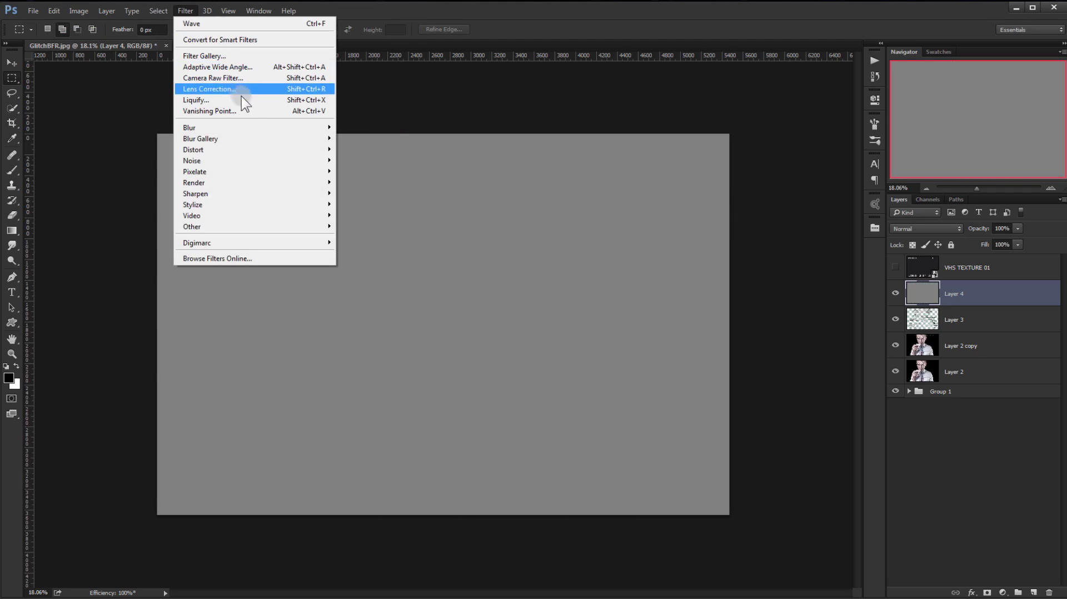
click(232, 58)
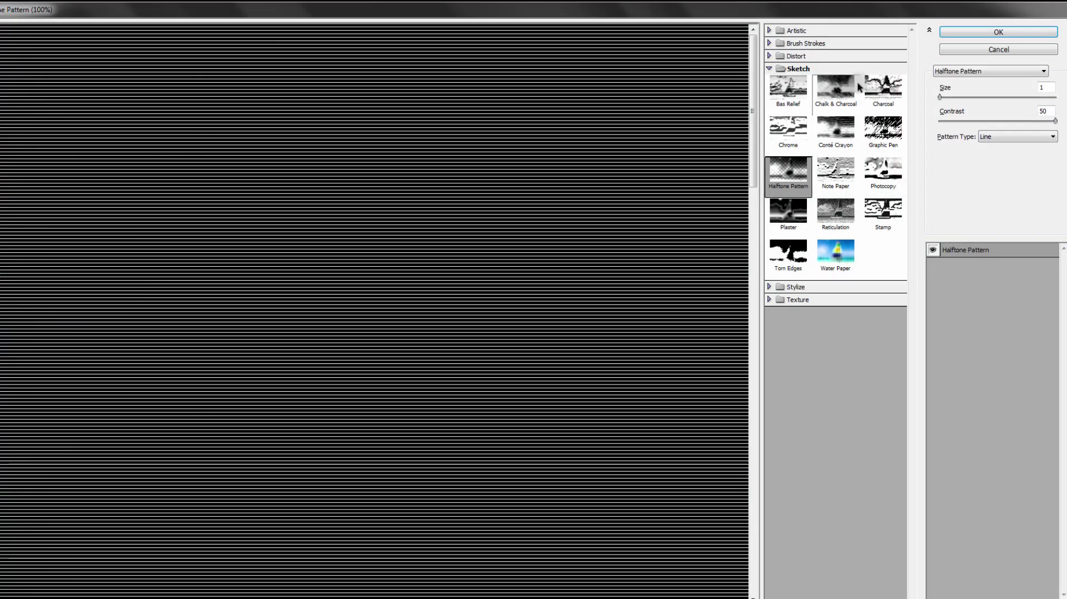
drag(733, 9, 693, 11)
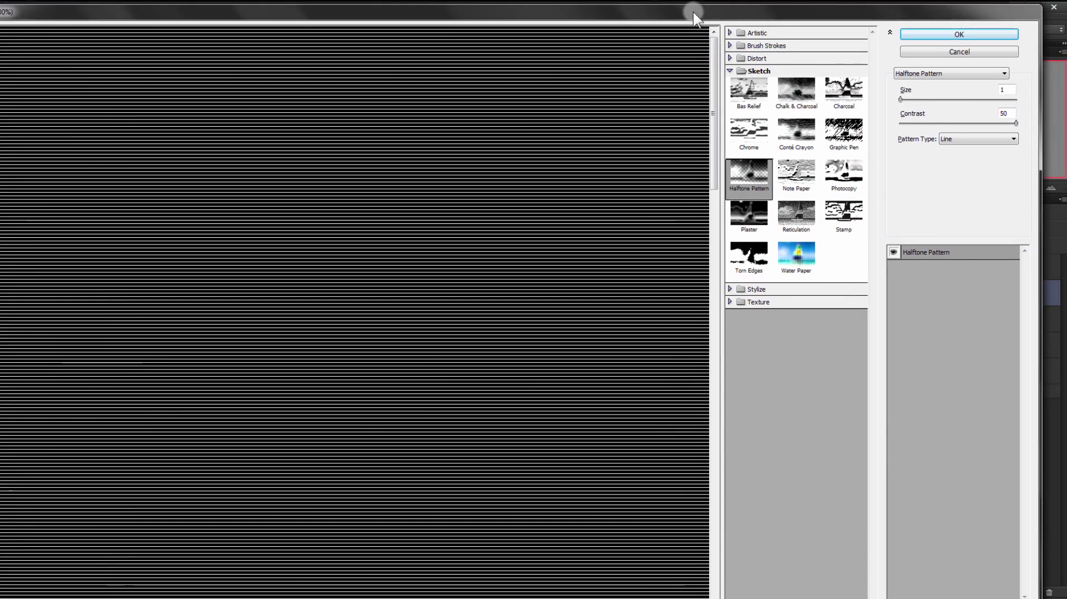
click(761, 72)
click(760, 72)
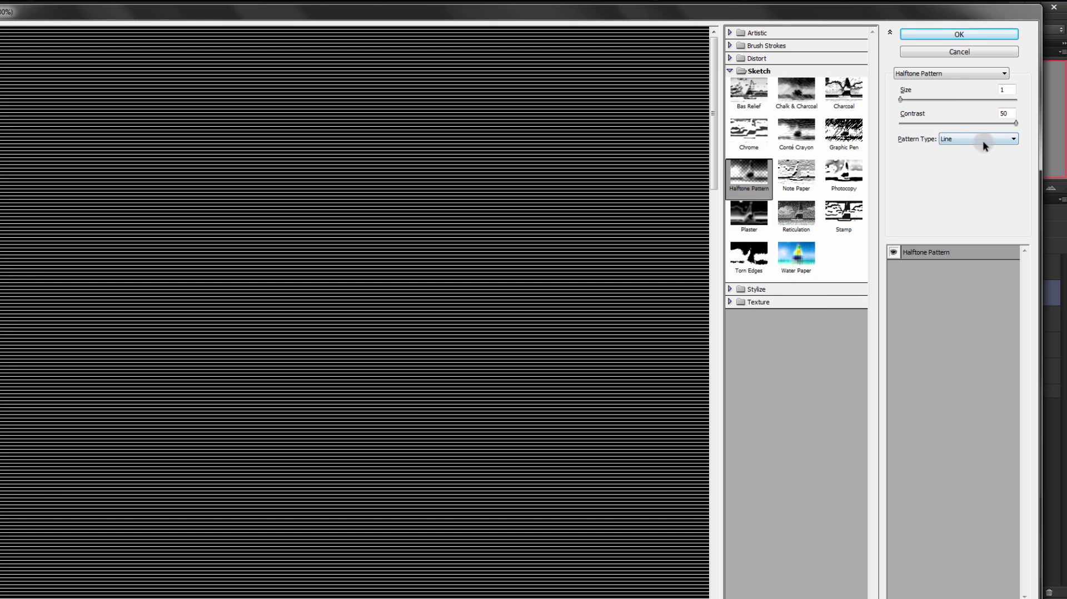
click(983, 139)
click(983, 139)
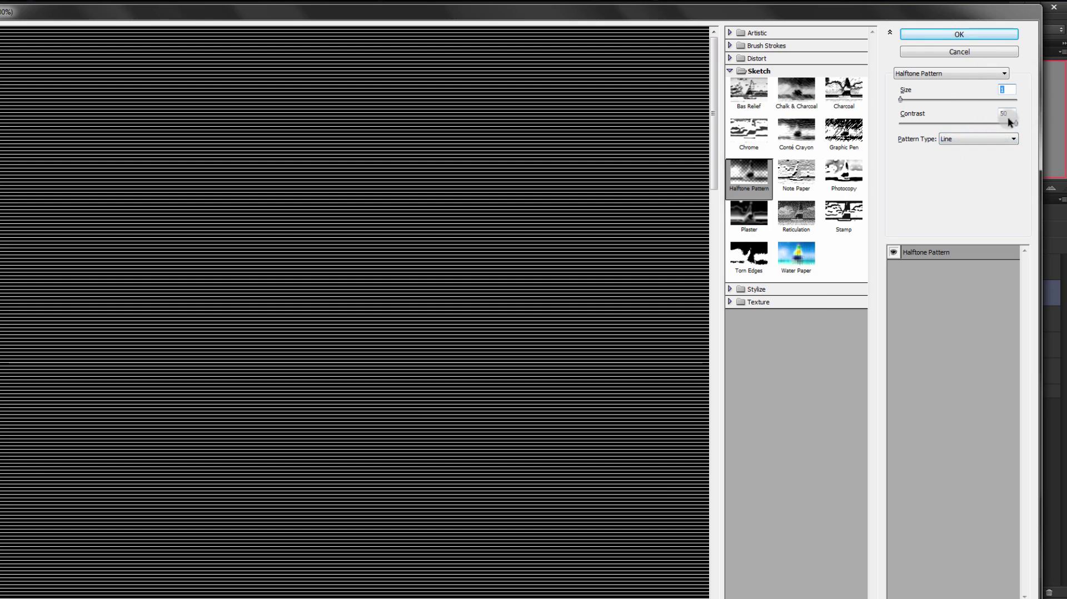
double_click(1005, 114)
click(965, 35)
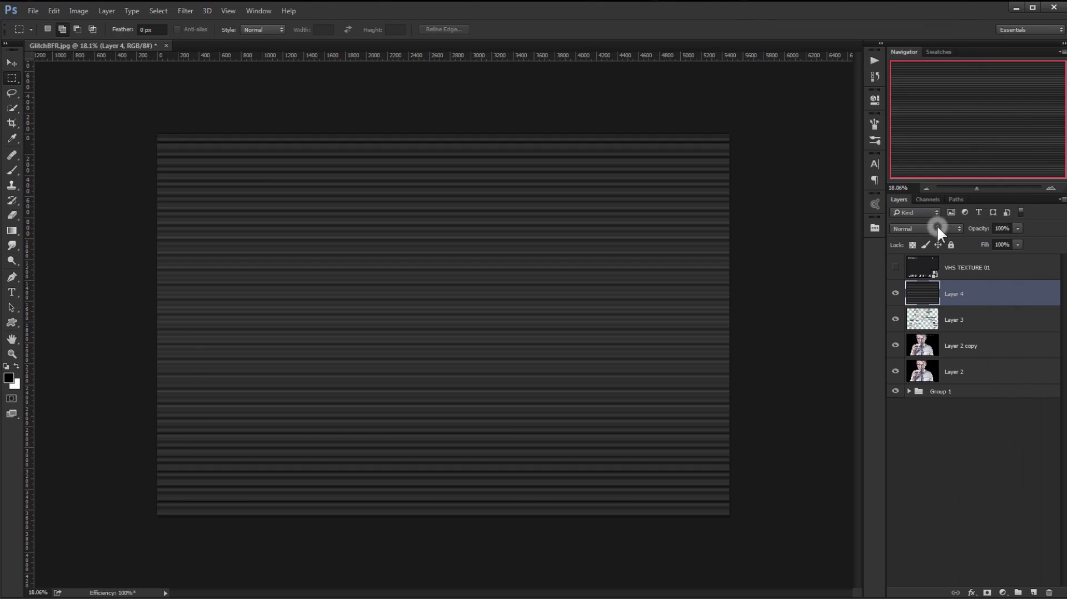
click(937, 228)
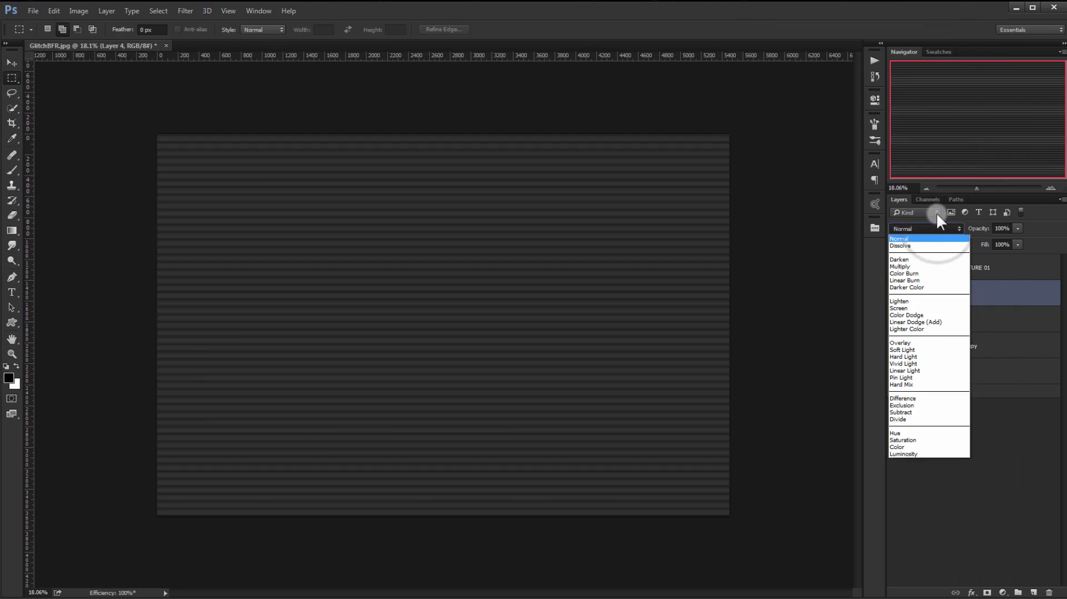
click(902, 412)
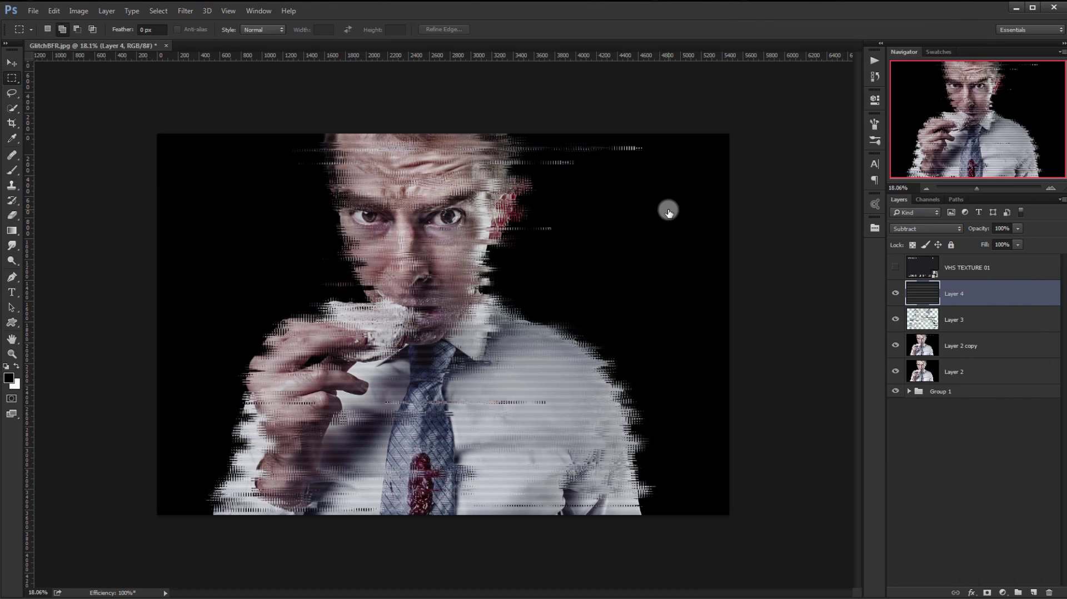
Step: Adjust Layer 4's scan lines with Levels, setting the black input to 15 and white input to 210 and brightening the midtones
key(ctrl+l)
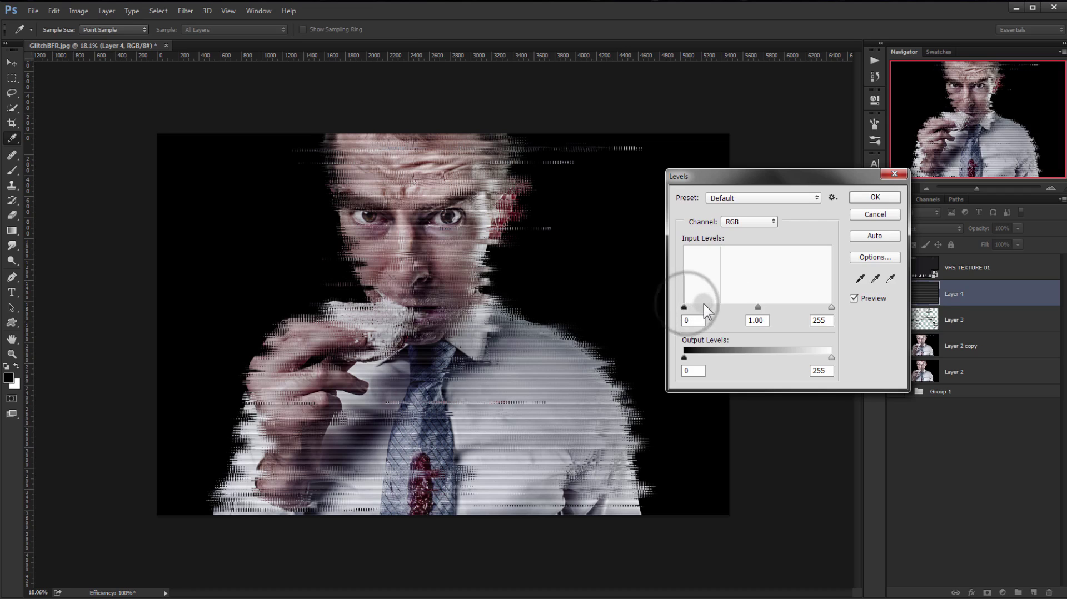
drag(684, 307, 704, 306)
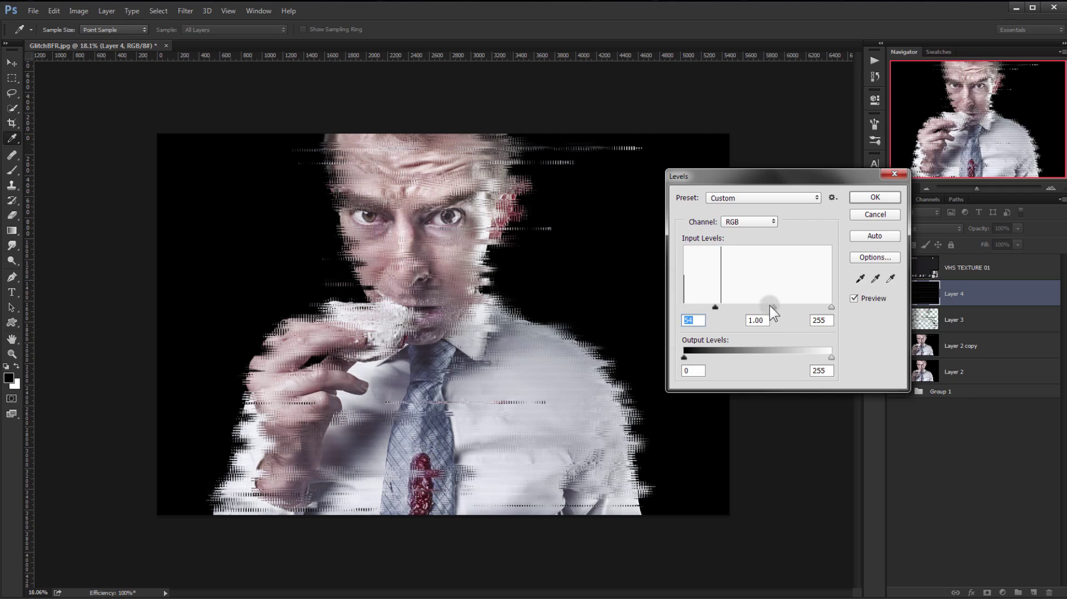
drag(773, 306, 682, 305)
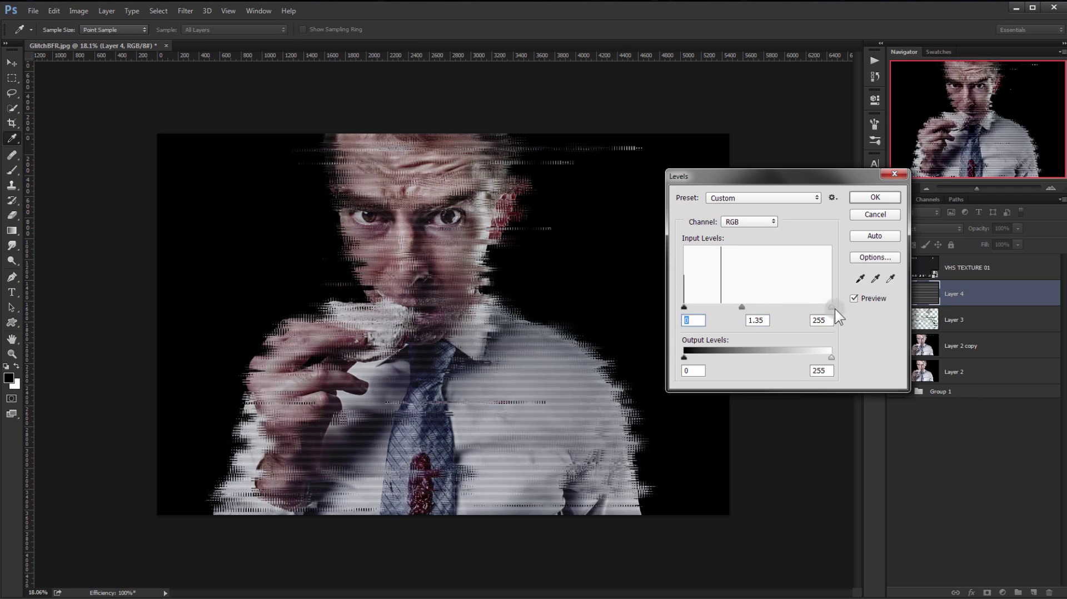
drag(819, 309, 749, 312)
drag(684, 307, 698, 312)
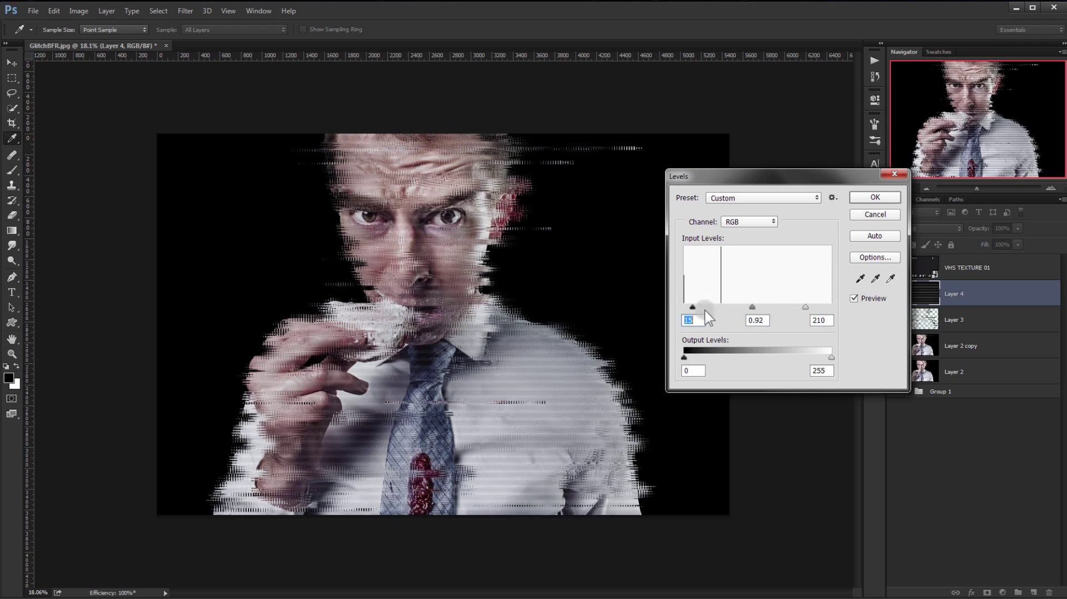
drag(751, 306, 732, 309)
click(876, 198)
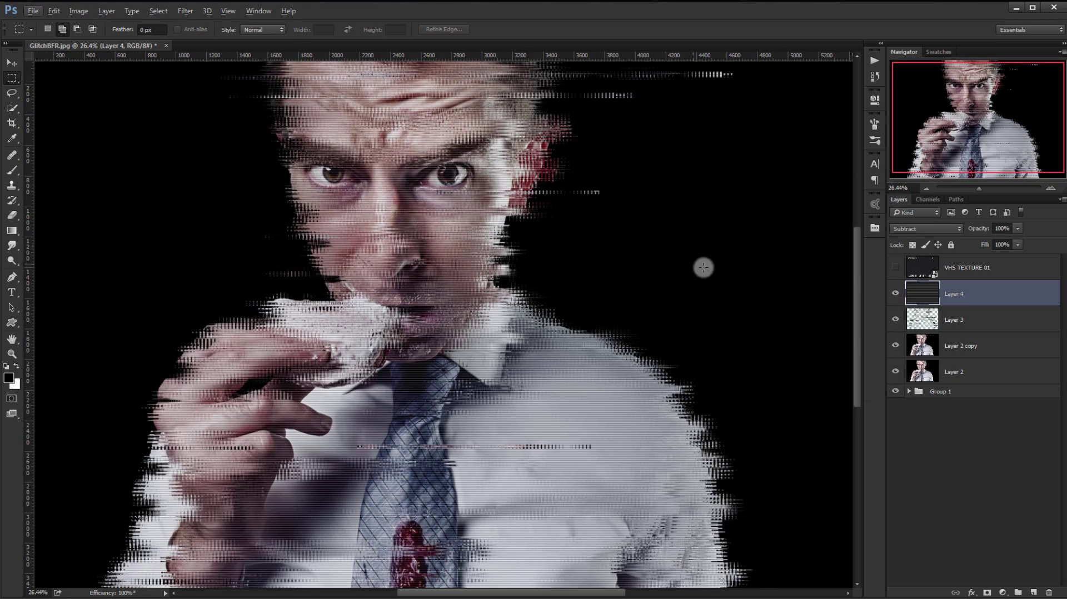
Step: Compare the face area with and without the Layer 4 scan lines
scroll(321, 231, up, 4)
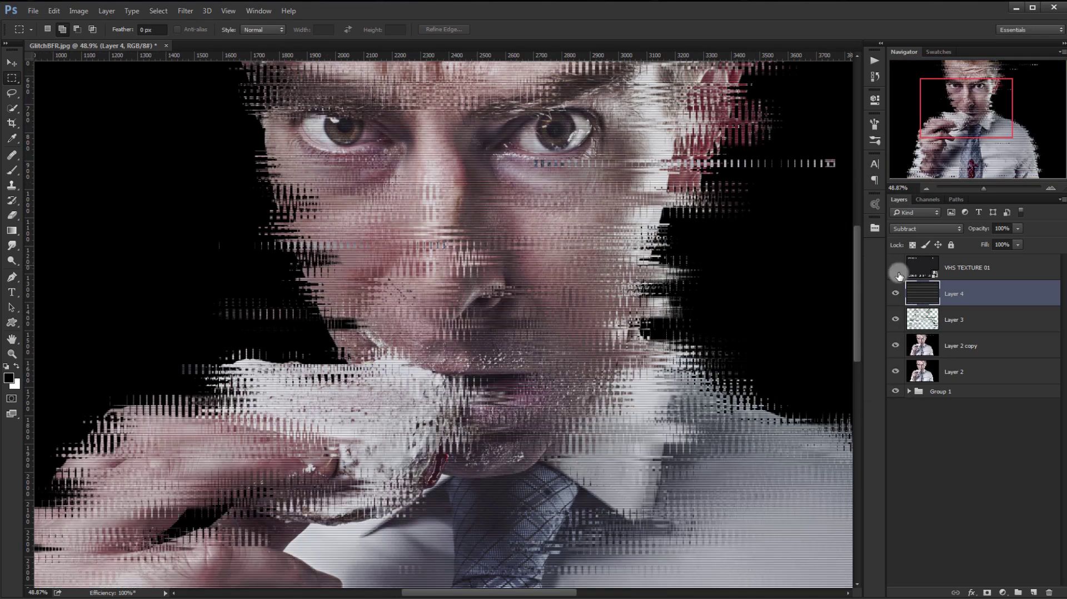
click(895, 293)
click(895, 294)
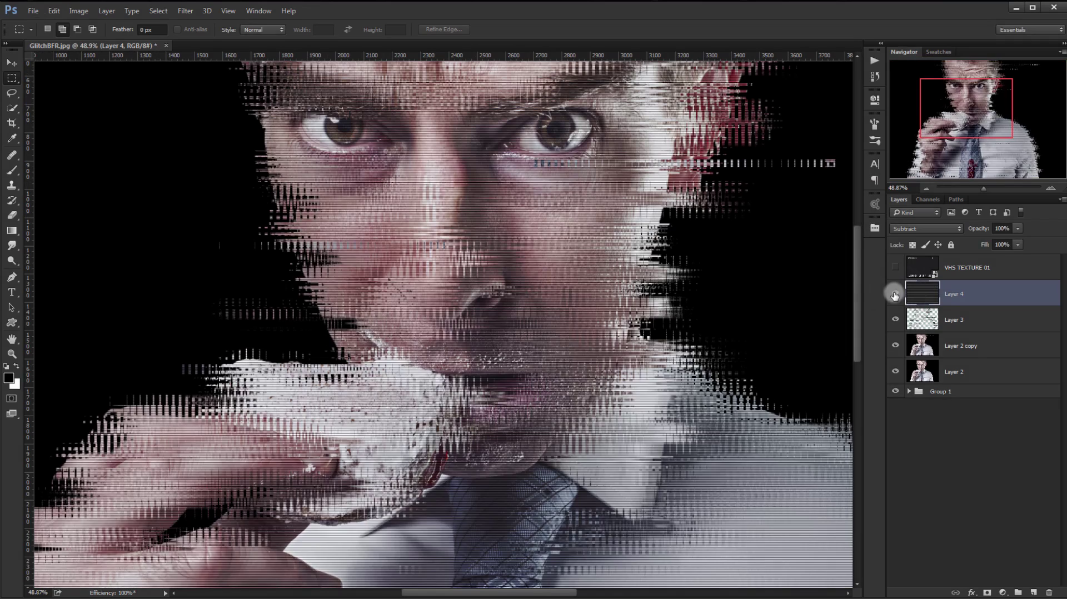
Step: Select the VHS TEXTURE 01 layer, make it visible again and review the combined effect on the whole portrait
click(899, 271)
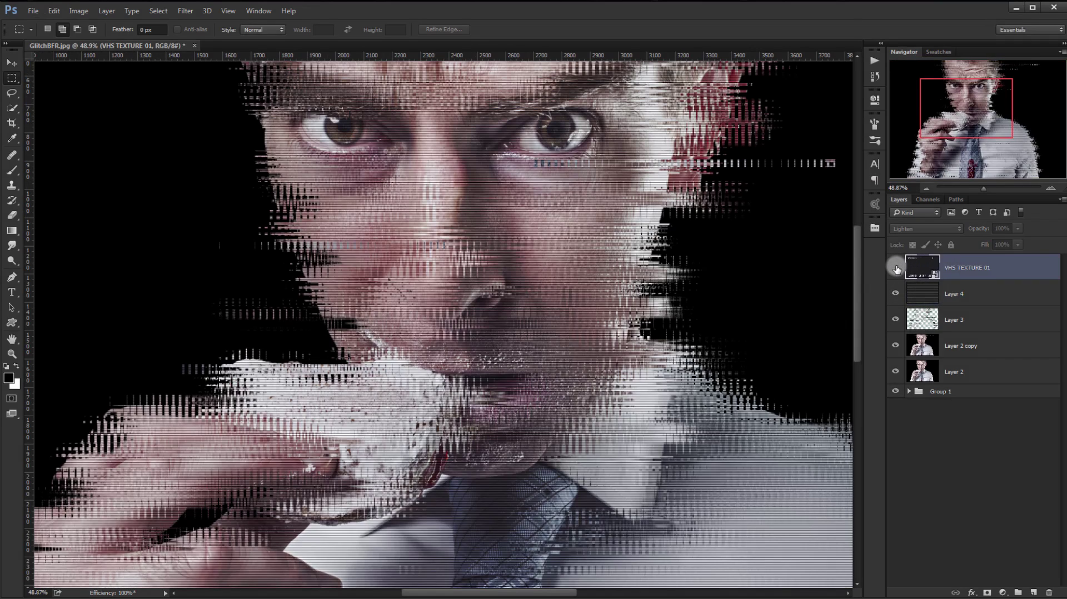
click(896, 268)
scroll(395, 233, down, 1)
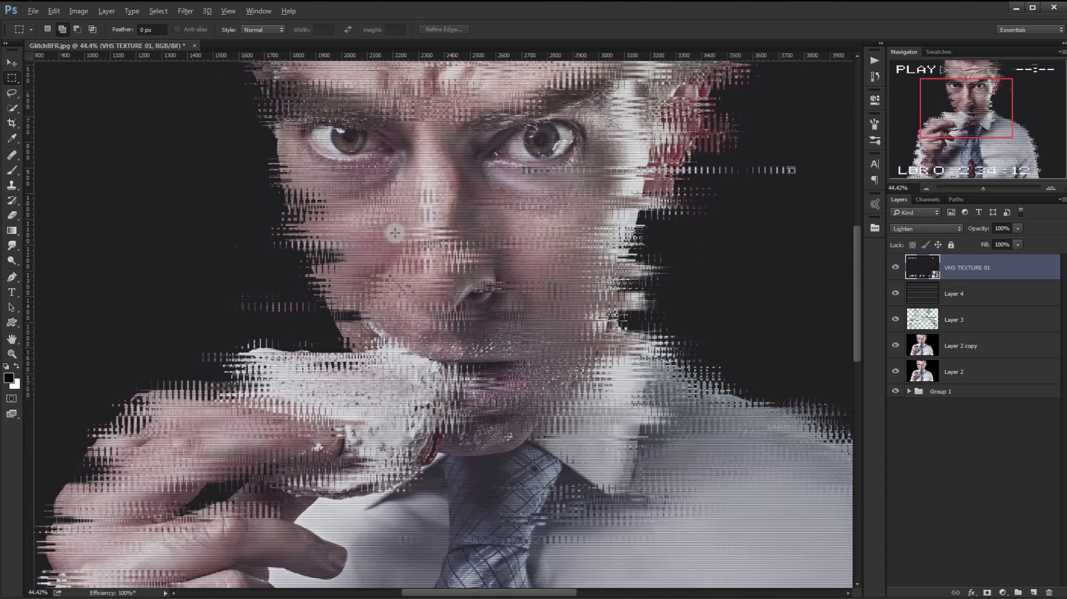
scroll(395, 232, down, 8)
scroll(347, 224, up, 3)
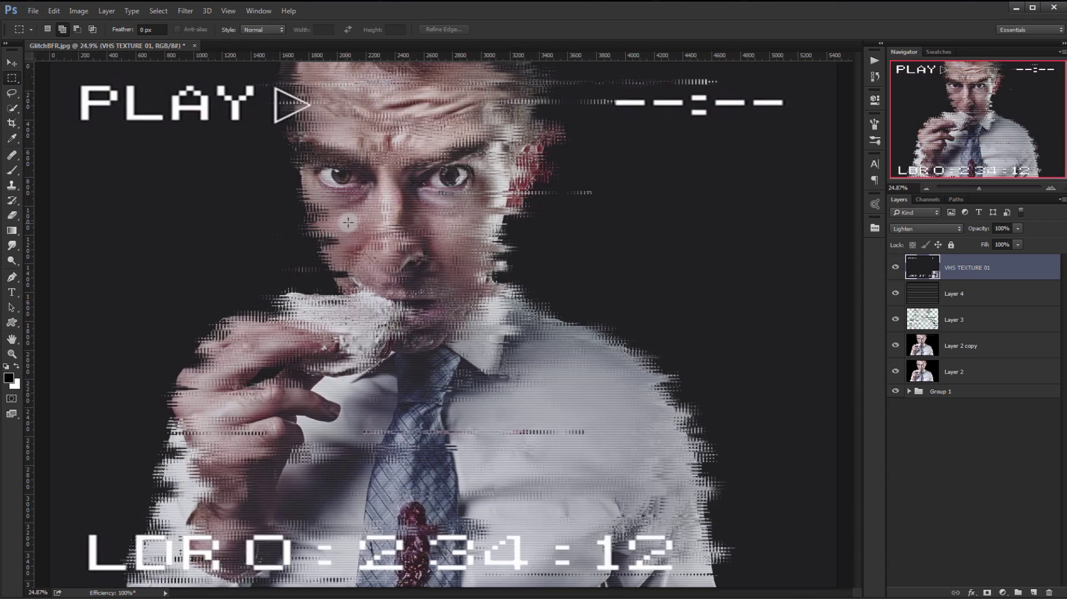
scroll(347, 224, down, 1)
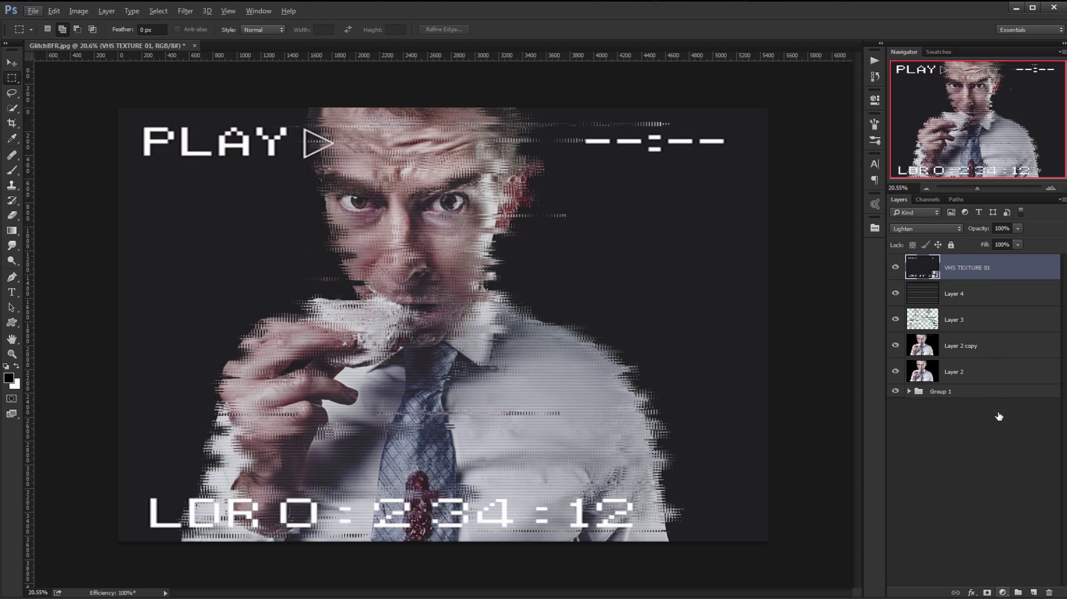
Step: Add a Levels adjustment layer above VHS TEXTURE 01 and set its black input level to 27
click(1003, 592)
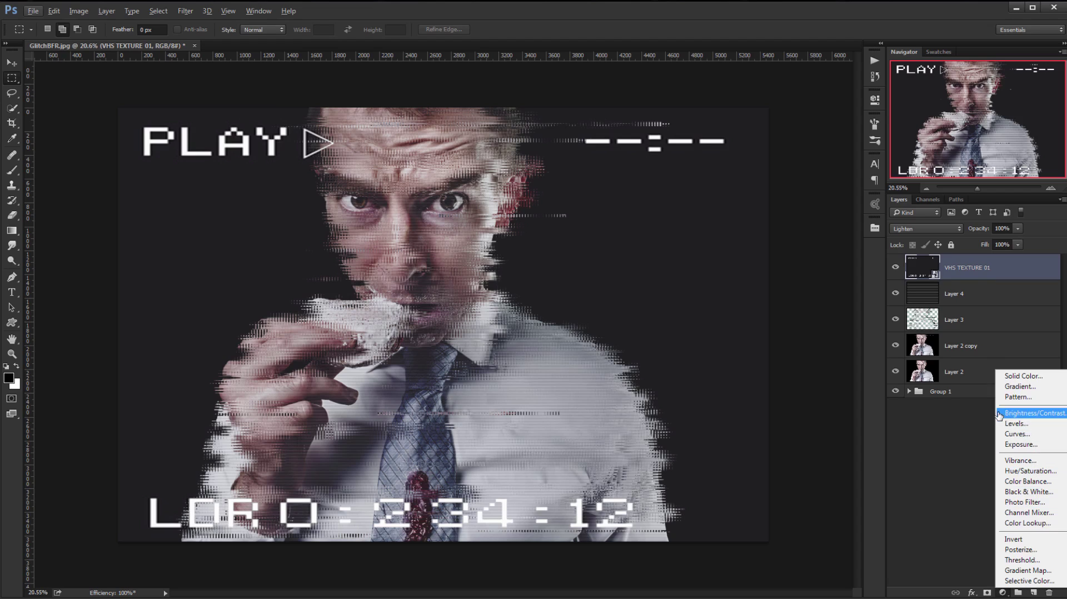
click(1000, 420)
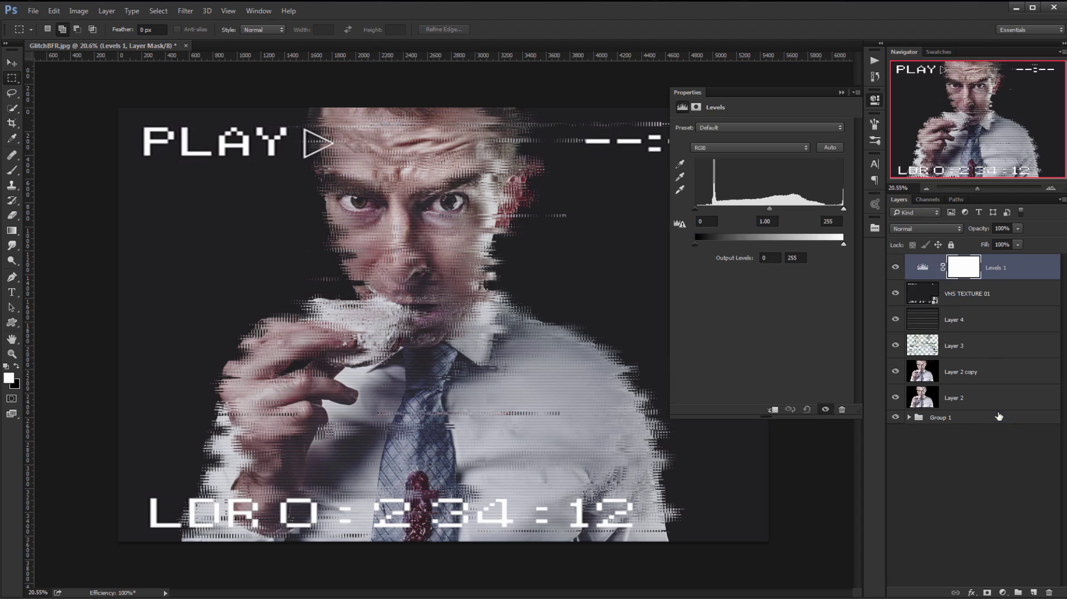
drag(695, 209, 706, 209)
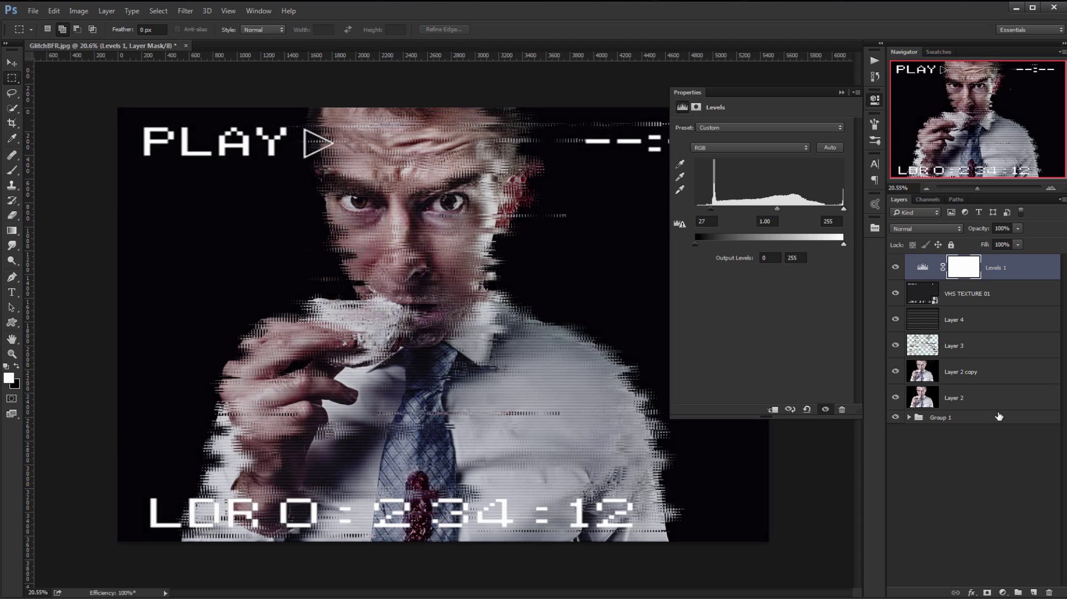
click(842, 92)
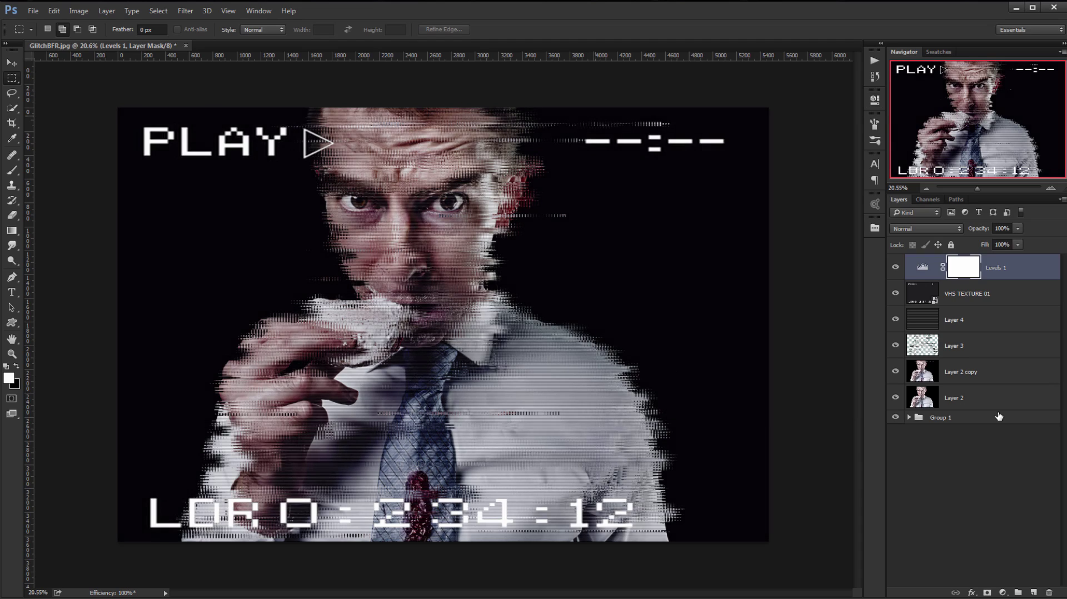
Step: Switch to the Glitch Effect folder in Windows Explorer, place VHS TEXTURE 02.PNG into the portrait and align it with the canvas's upper-left corner
key(alt+Tab)
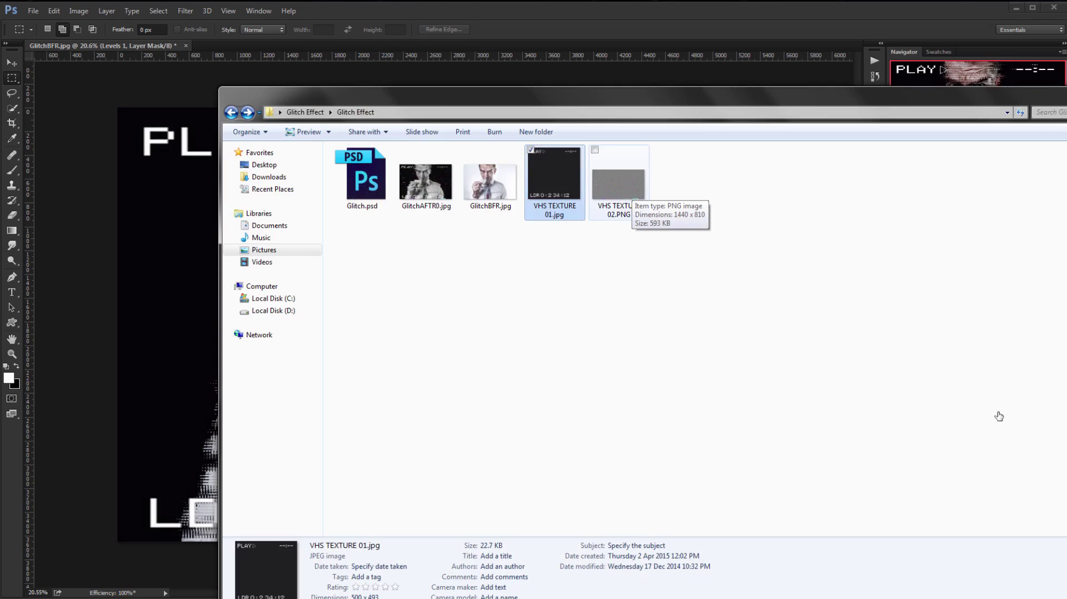
drag(619, 187, 167, 284)
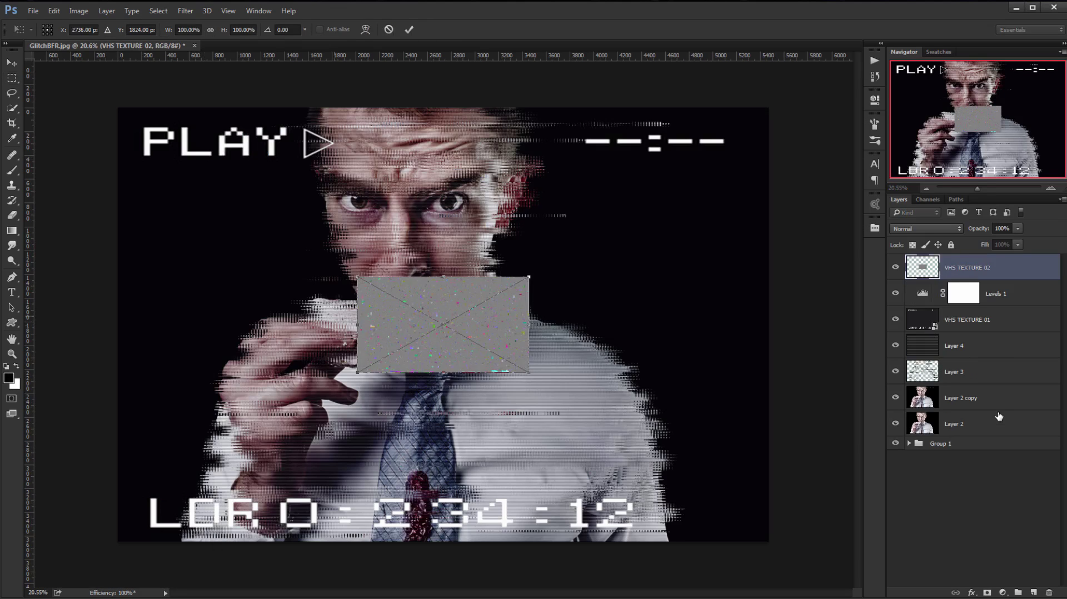
mouse_move(459, 321)
mouse_down()
mouse_move(337, 256)
mouse_move(220, 155)
mouse_up()
key(Return)
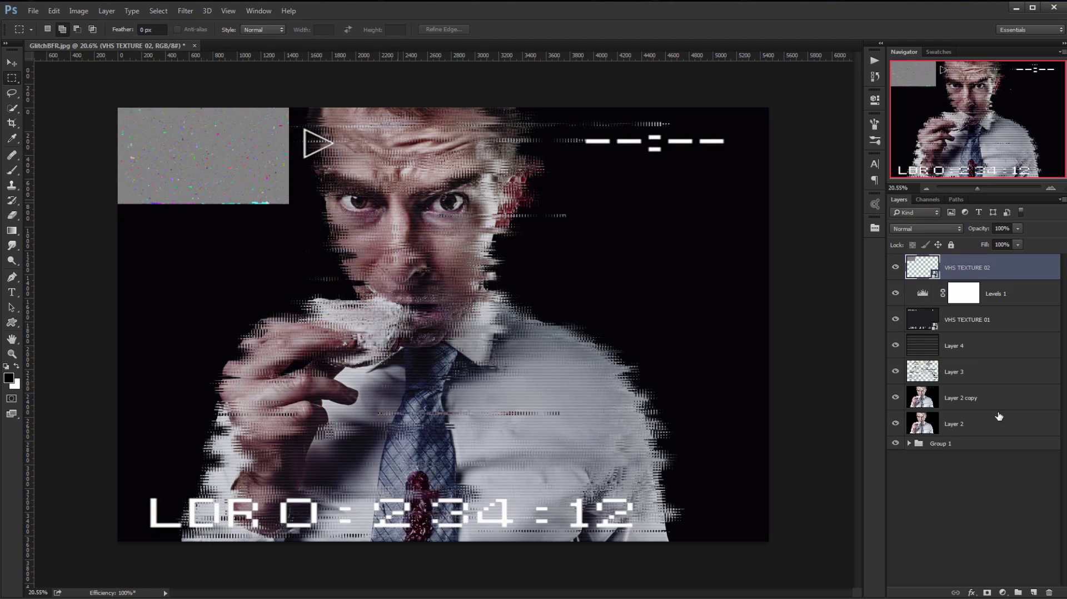
Step: Scale the VHS TEXTURE 02 layer up from the canvas's upper-left corner until it covers the whole portrait
key(ctrl+t)
drag(289, 204, 769, 541)
key(Return)
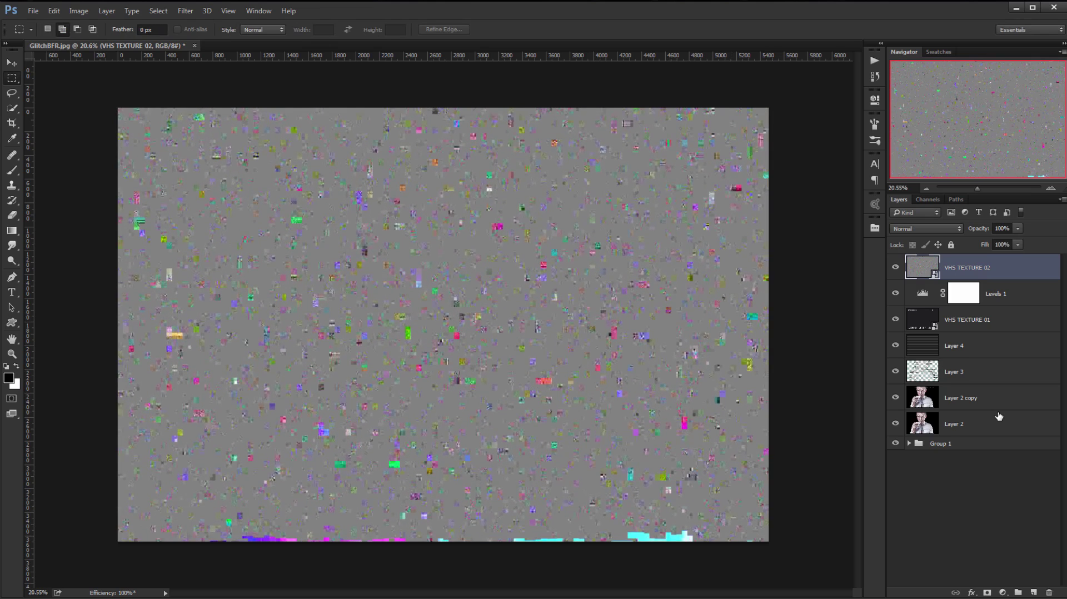
Step: Change the blend mode of the VHS TEXTURE 02 layer to Pin Light
key(alt+Down)
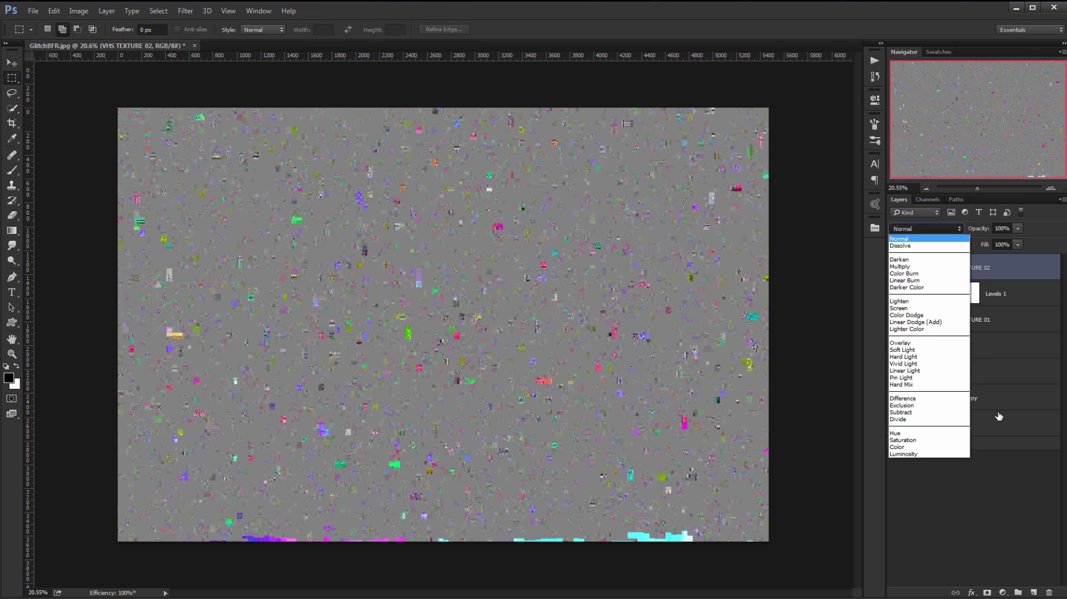
key(Down)
key(Down)
key(Down)
key(Down)
key(Down)
key(Down)
key(Down)
key(Down)
key(Down)
key(Down)
key(Down)
key(Down)
key(Down)
key(Down)
key(Down)
key(Down)
key(Down)
key(Return)
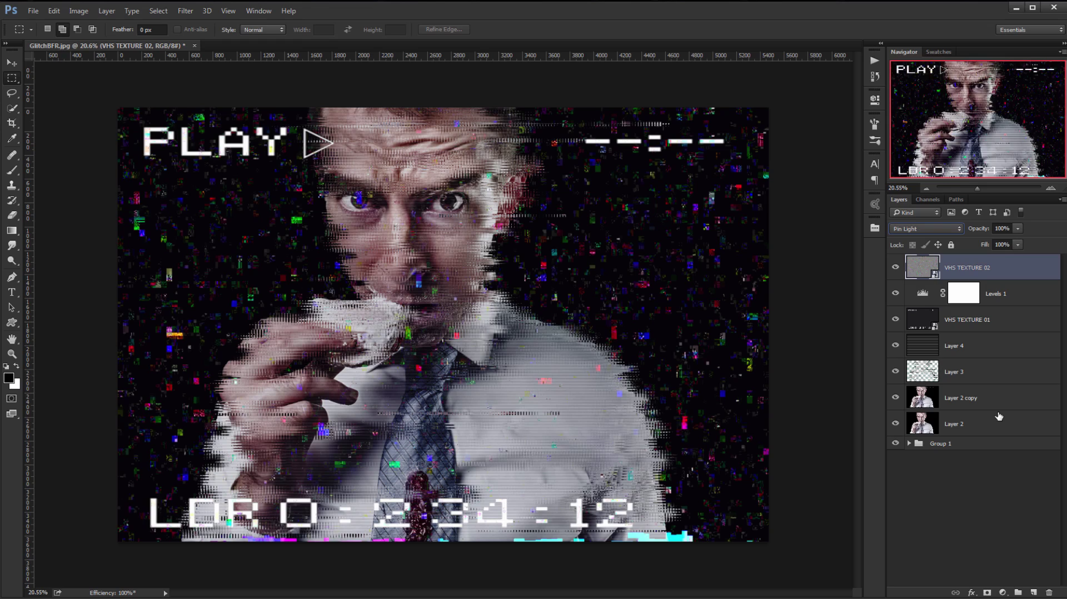
Step: Set the opacity of VHS TEXTURE 02 to 50% and move the layer below the Levels 1 adjustment
key(Tab)
text(70)
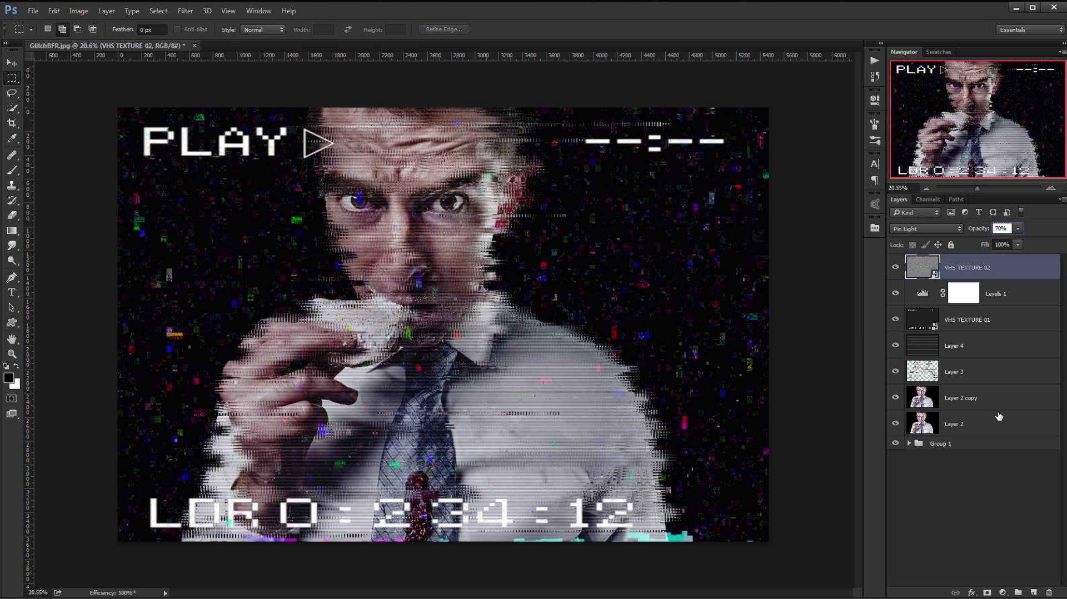
key(BackSpace)
key(BackSpace)
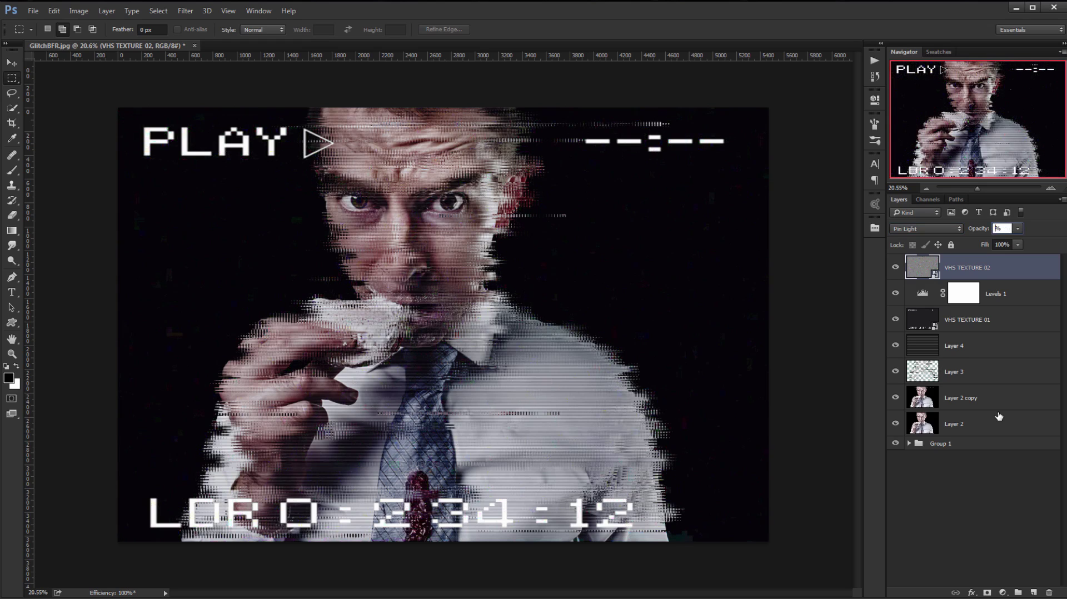
text(50)
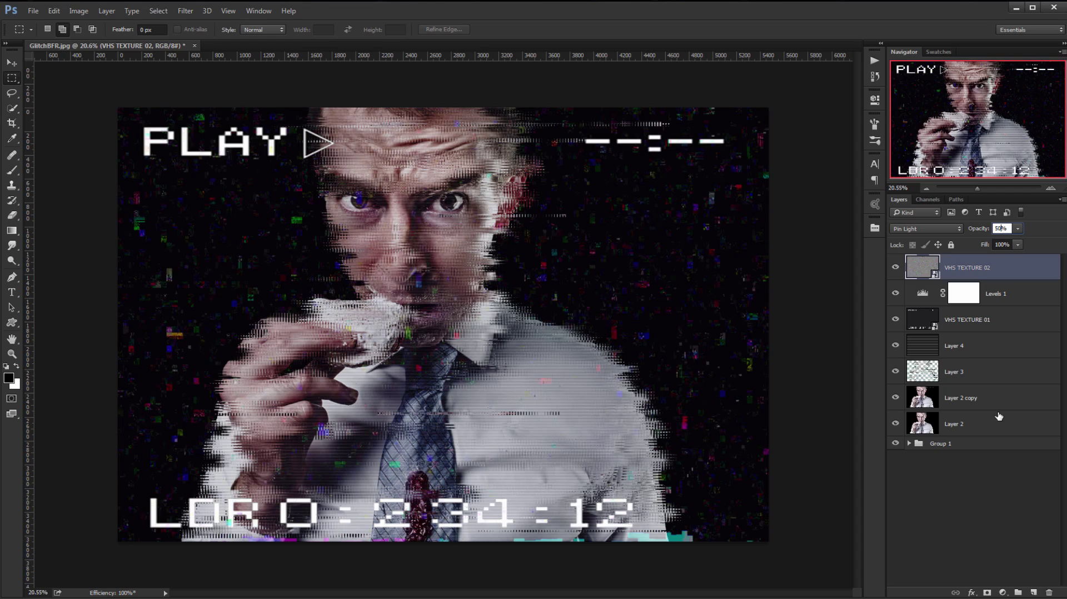
key(Return)
key(ctrl+bracketleft)
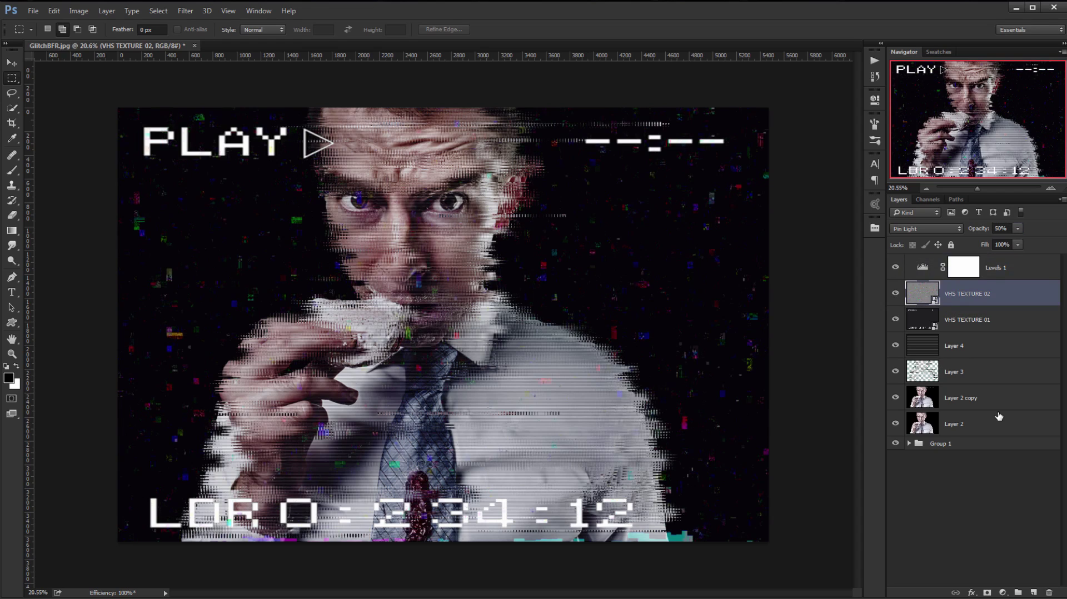
Step: Stamp all visible layers into a new merged layer above Levels 1 and duplicate that merged layer
scroll(999, 417, up, 3)
scroll(999, 416, down, 4)
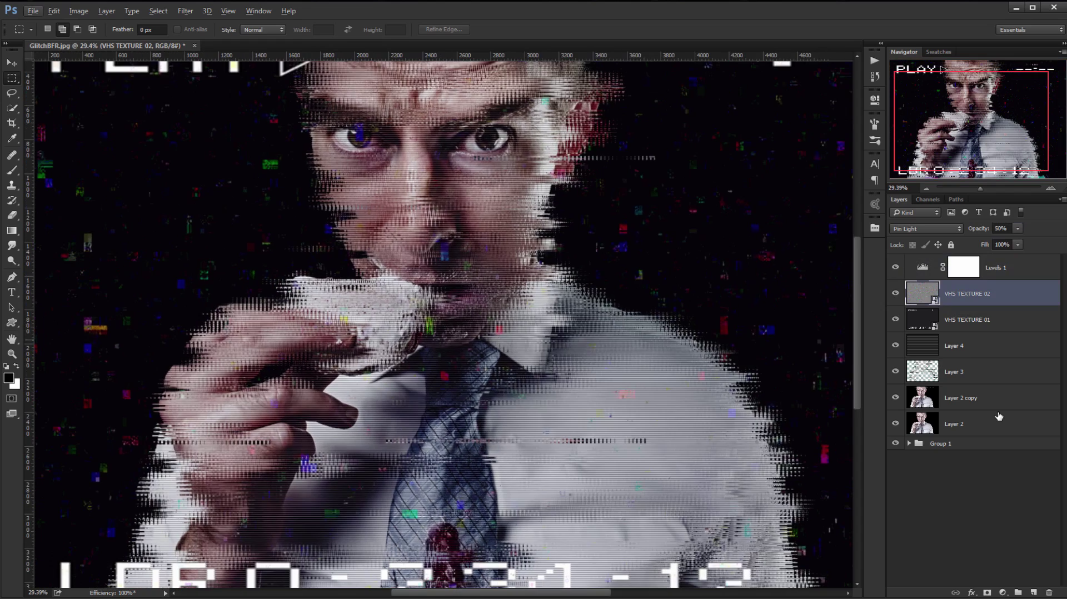
key(ctrl+minus)
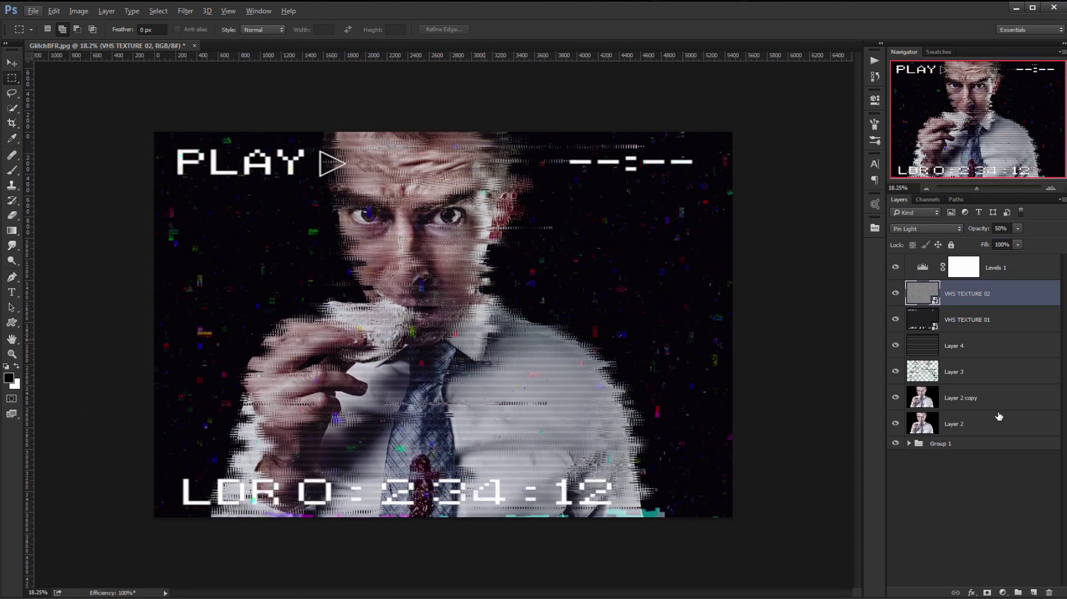
scroll(999, 416, up, 4)
scroll(999, 416, down, 3)
key(alt+])
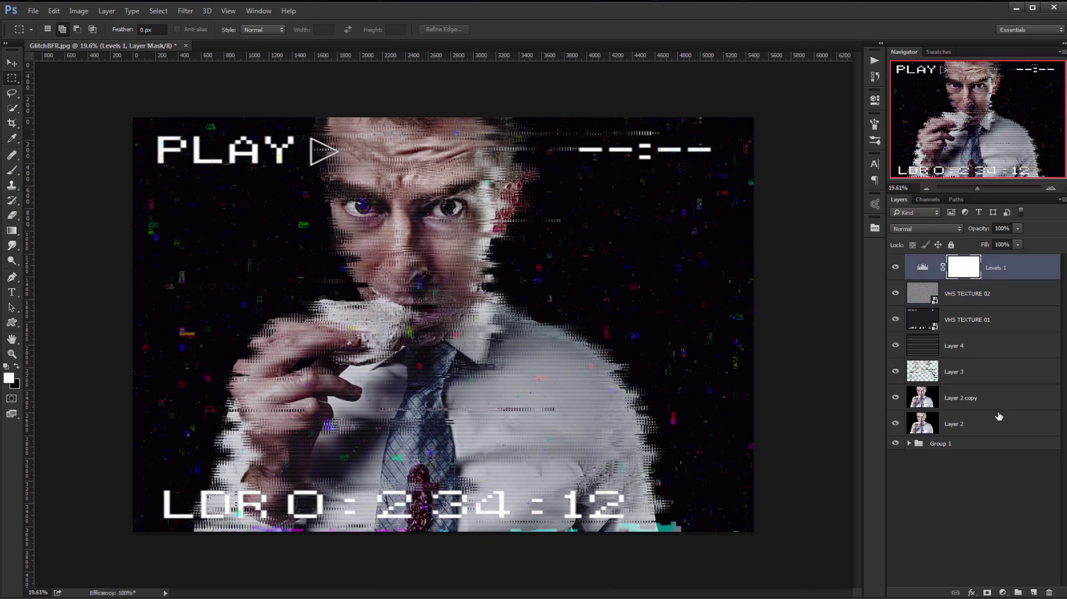
key(ctrl+shift+alt+e)
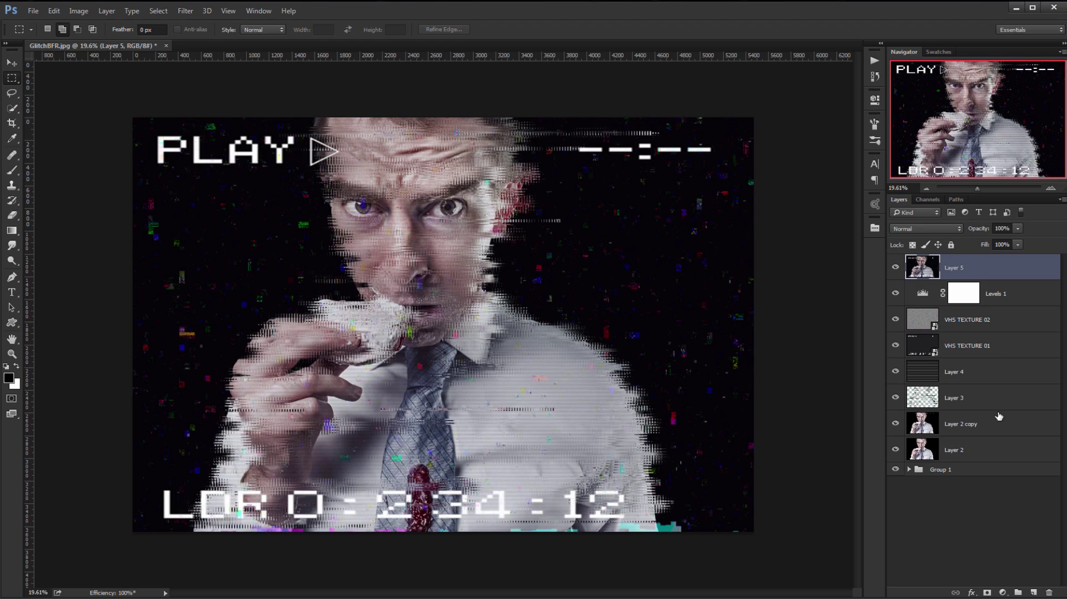
key(ctrl+j)
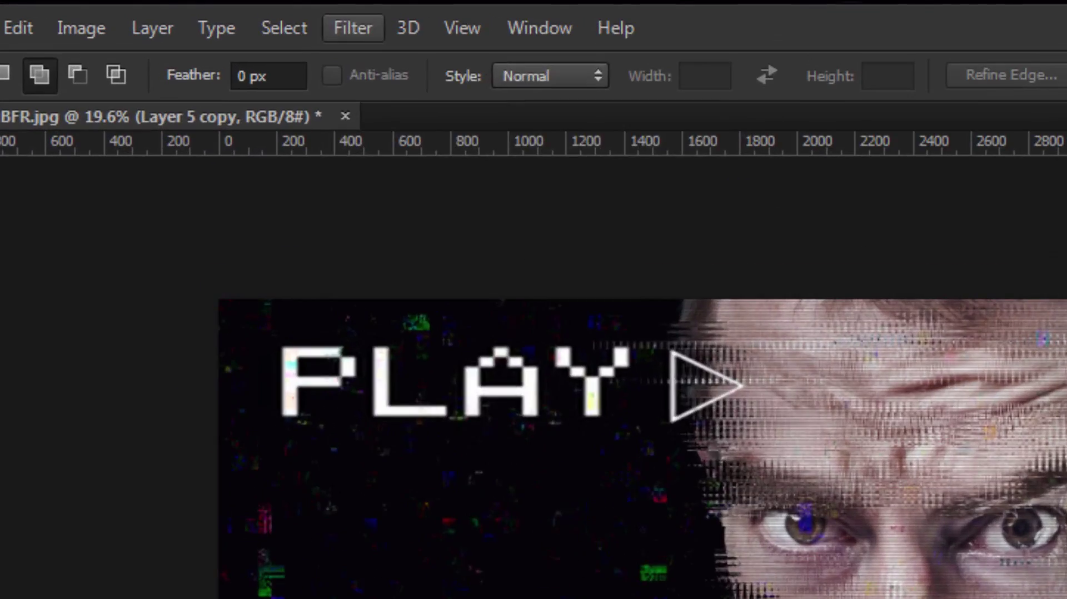
Step: Apply the Shear filter to Layer 5 copy with Wrap Around, resetting the curve and bending it into small irregular zigzags
click(185, 11)
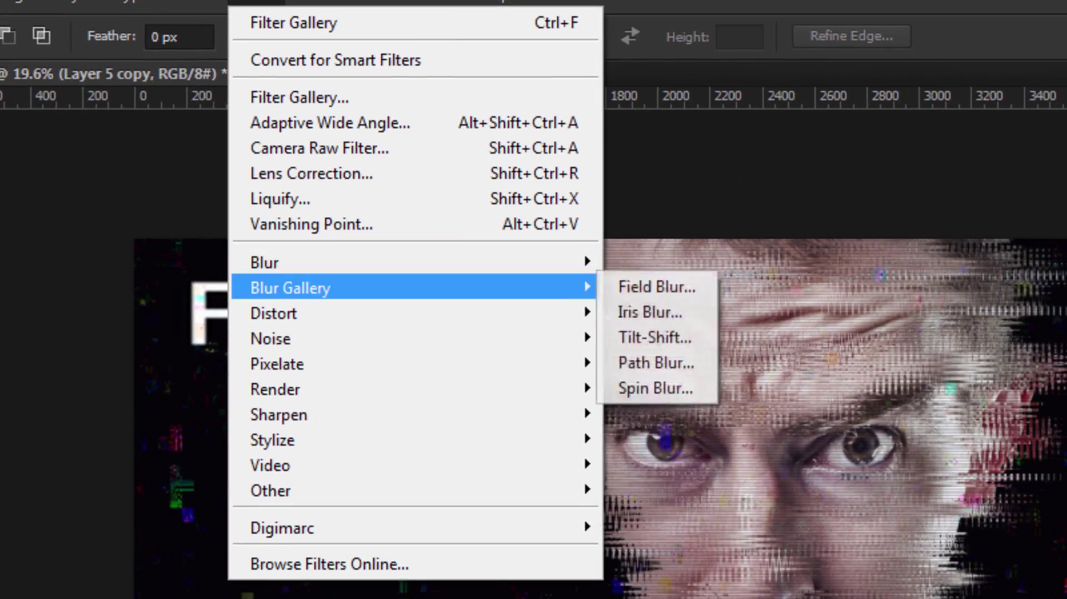
mouse_move(356, 361)
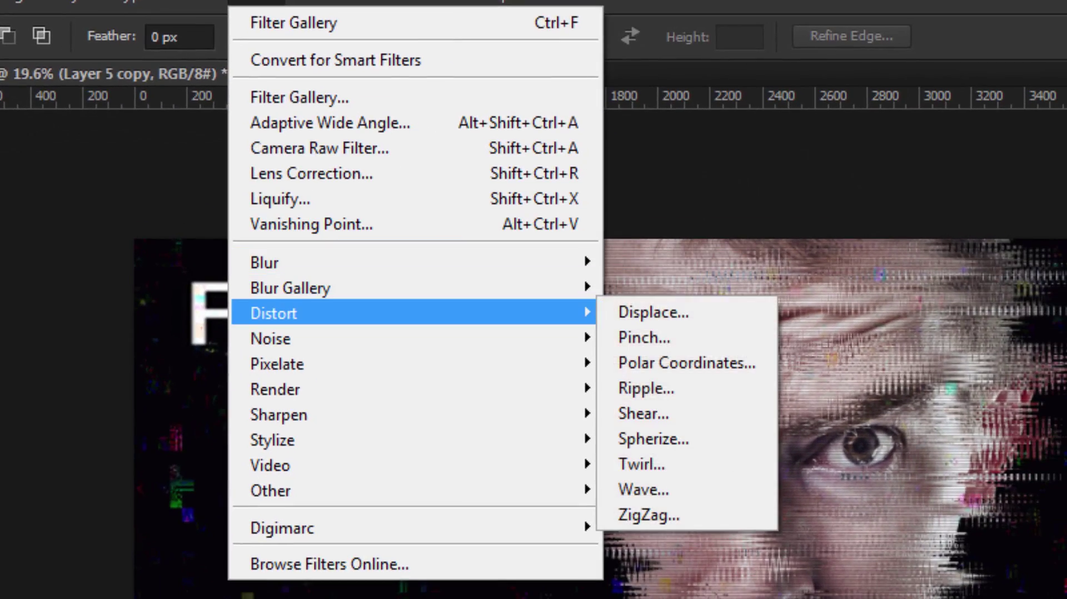
click(643, 414)
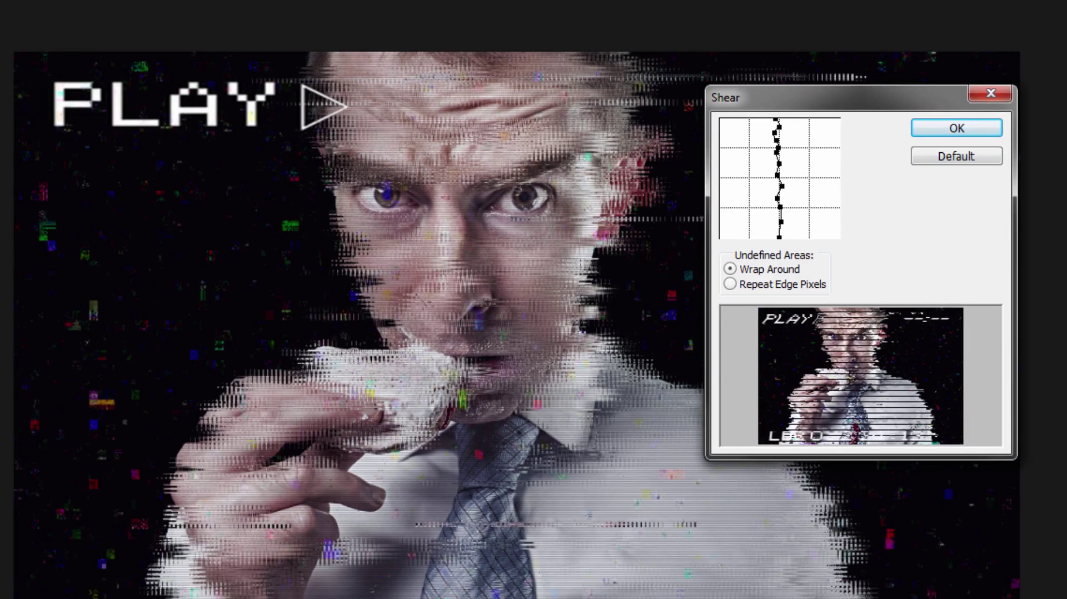
alt+click(957, 156)
drag(779, 134, 780, 174)
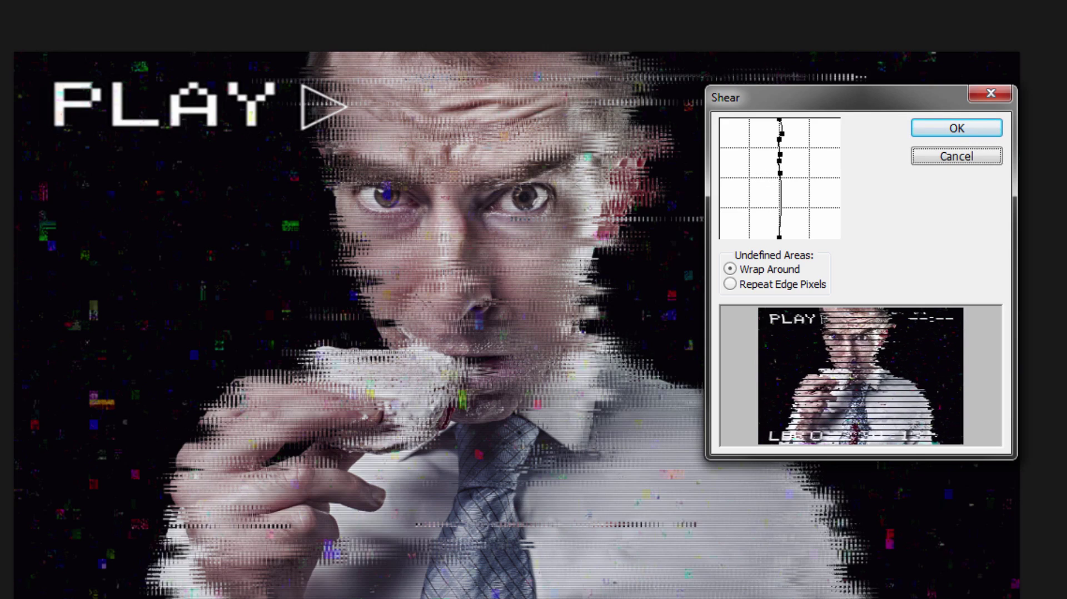
drag(783, 128, 779, 228)
click(781, 149)
click(778, 195)
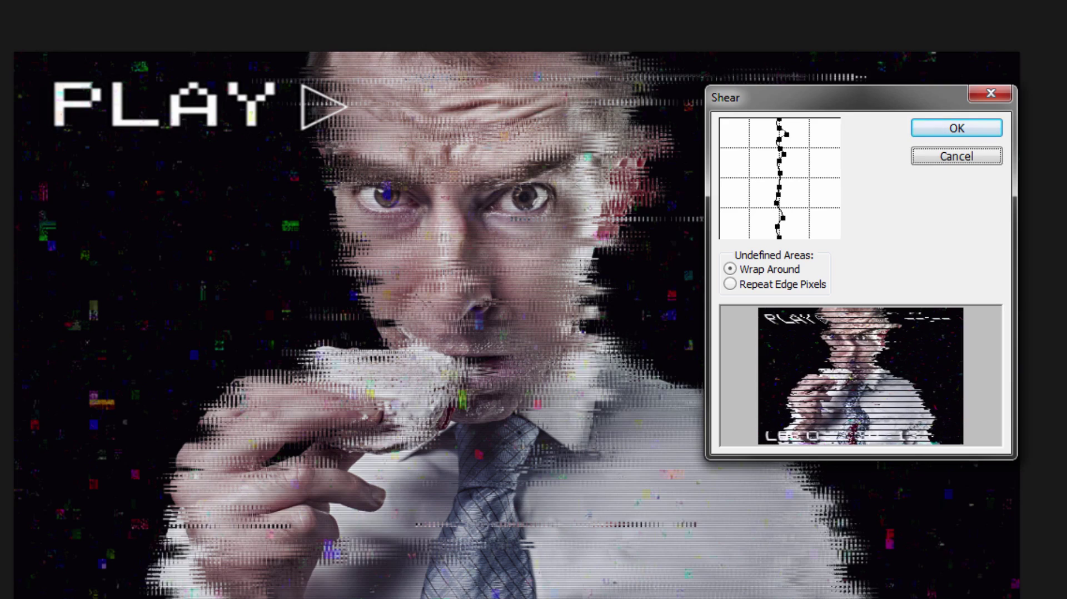
drag(780, 178, 777, 178)
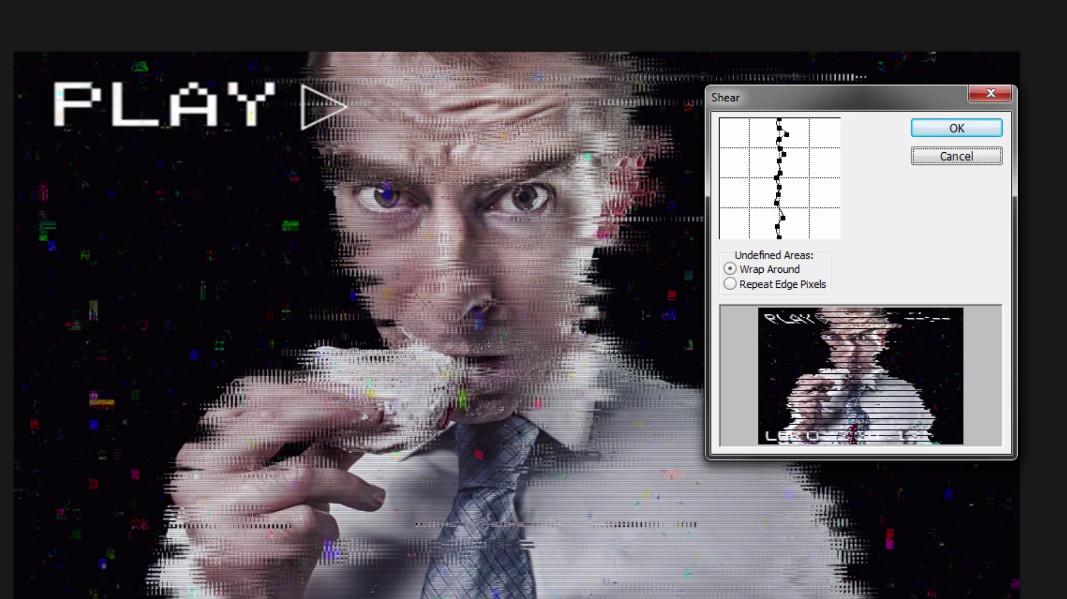
click(957, 128)
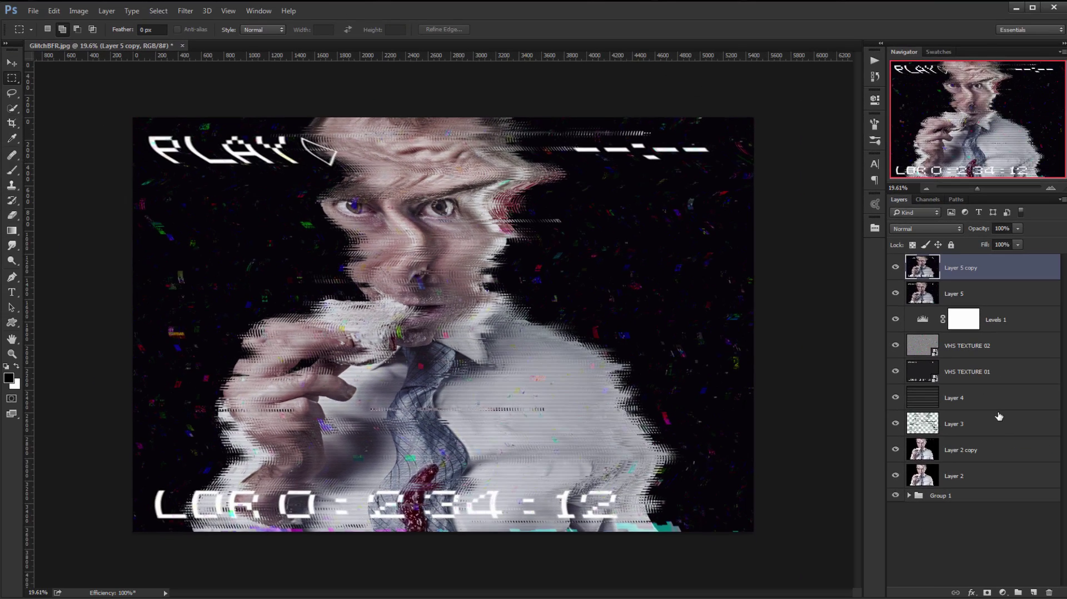
Step: Move the sheared Layer 5 copy beneath Layer 5 and add a black layer mask to Layer 5
drag(999, 268, 999, 298)
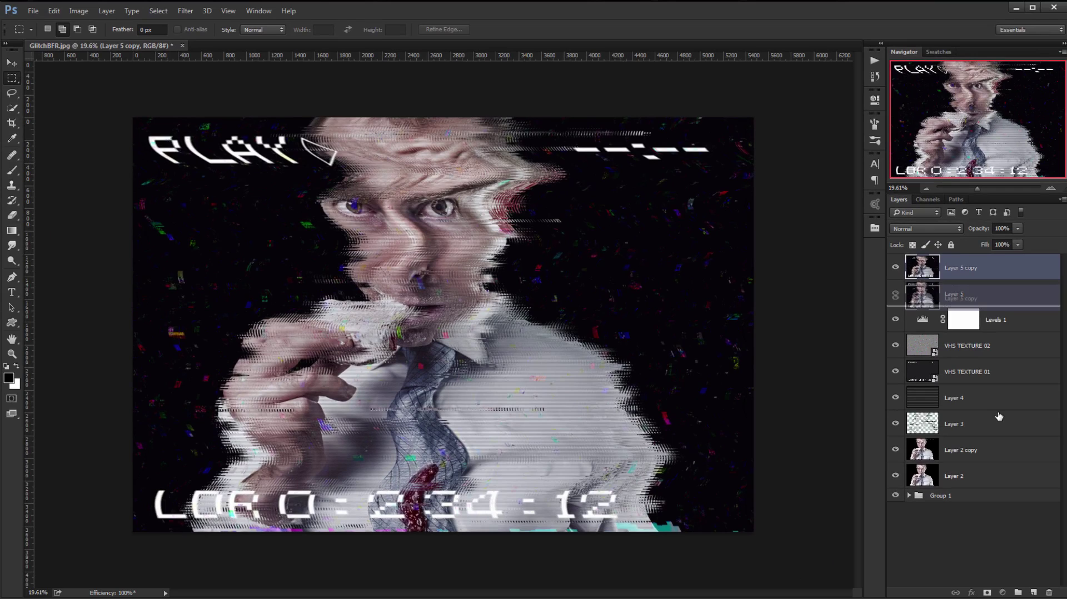
key(alt+bracketright)
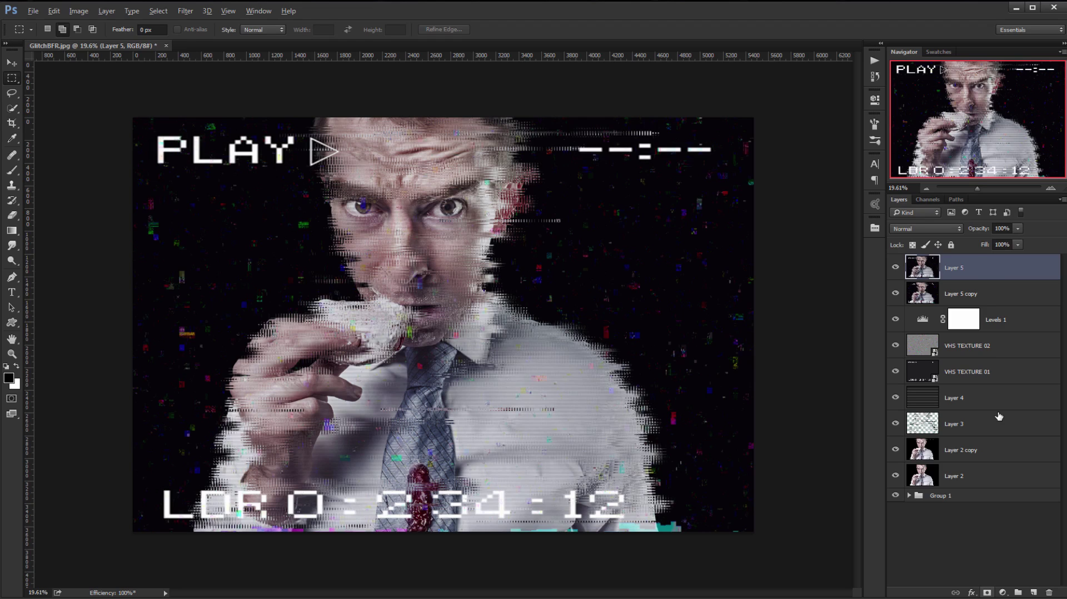
alt+click(988, 593)
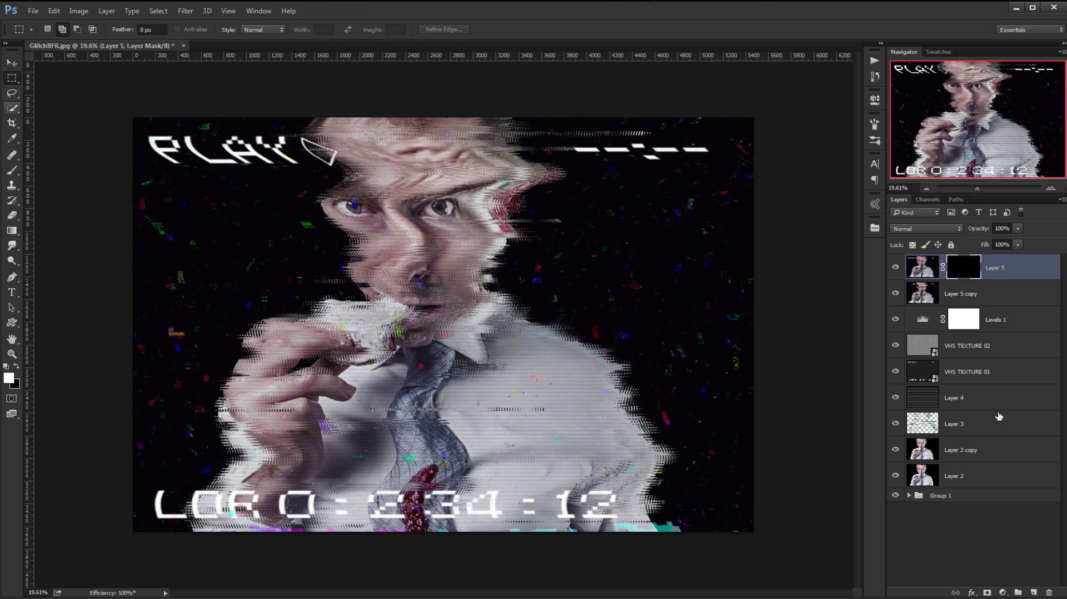
Step: Paint white with the Brush on Layer 5's mask over the eyes and nose to restore the unsheared face there
key(b)
mouse_move(417, 197)
mouse_down()
mouse_move(439, 199)
mouse_move(437, 210)
mouse_move(401, 225)
mouse_move(328, 170)
mouse_move(341, 199)
mouse_move(423, 199)
mouse_up()
mouse_move(378, 203)
mouse_down()
mouse_move(371, 211)
mouse_move(392, 234)
mouse_up()
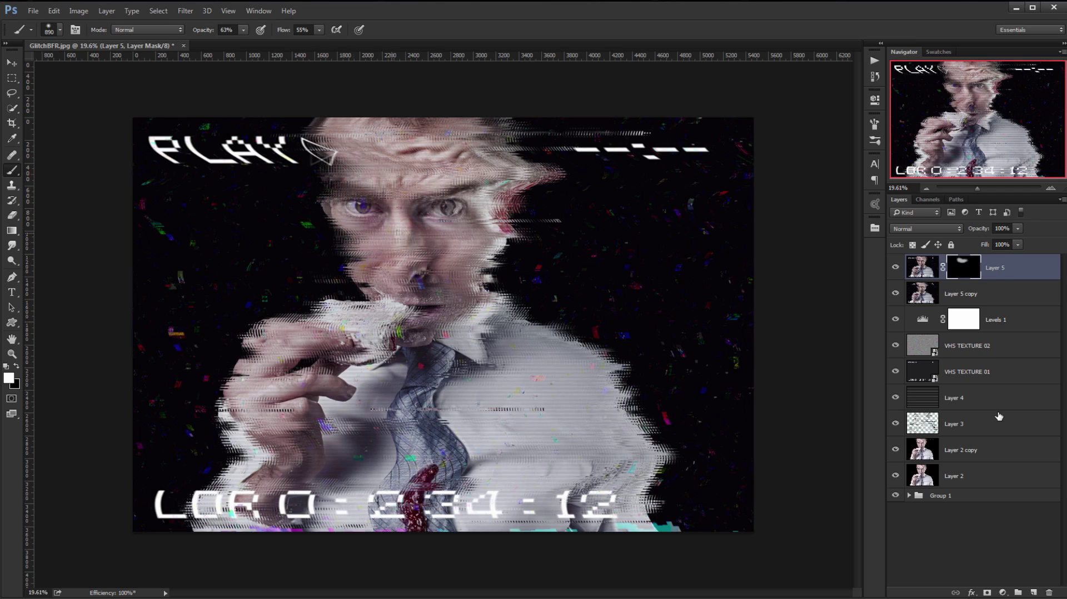